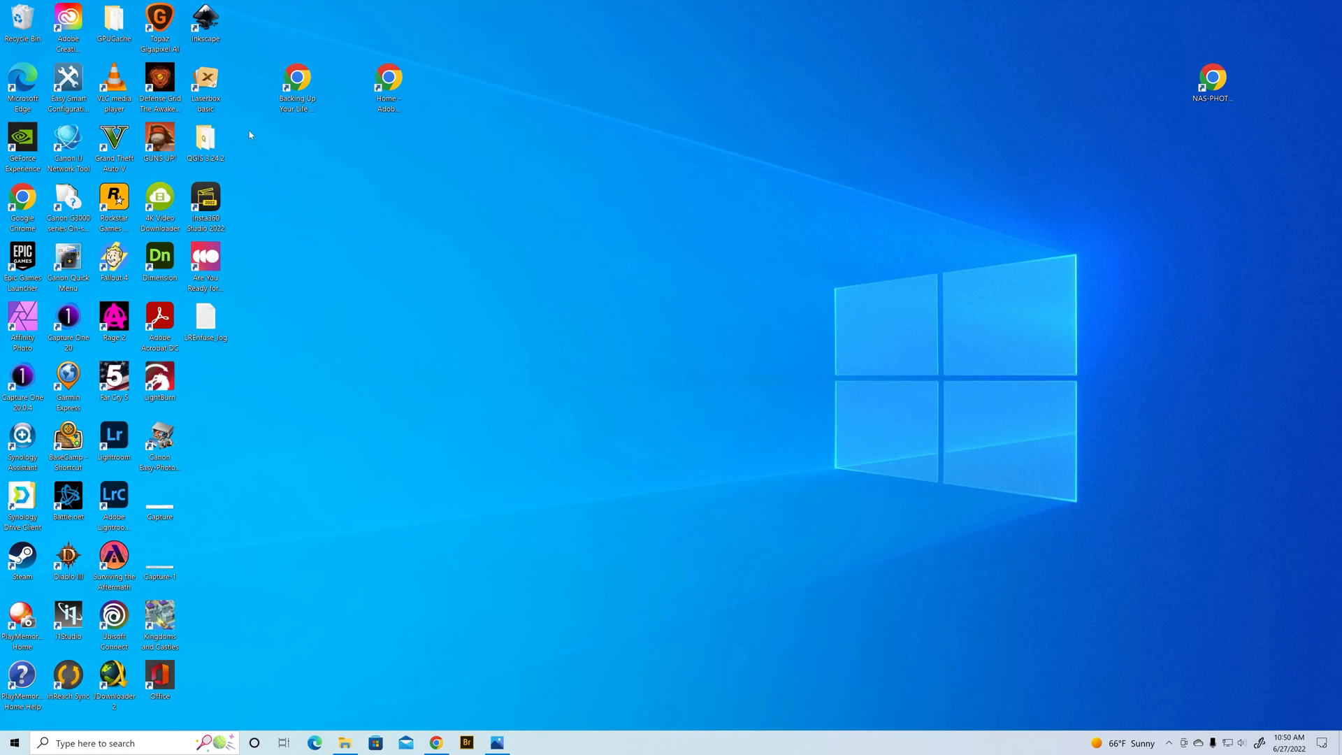
Launch Laserbox basic and maximize its window.
{"action": "left_click", "coordinate": [207, 87]}
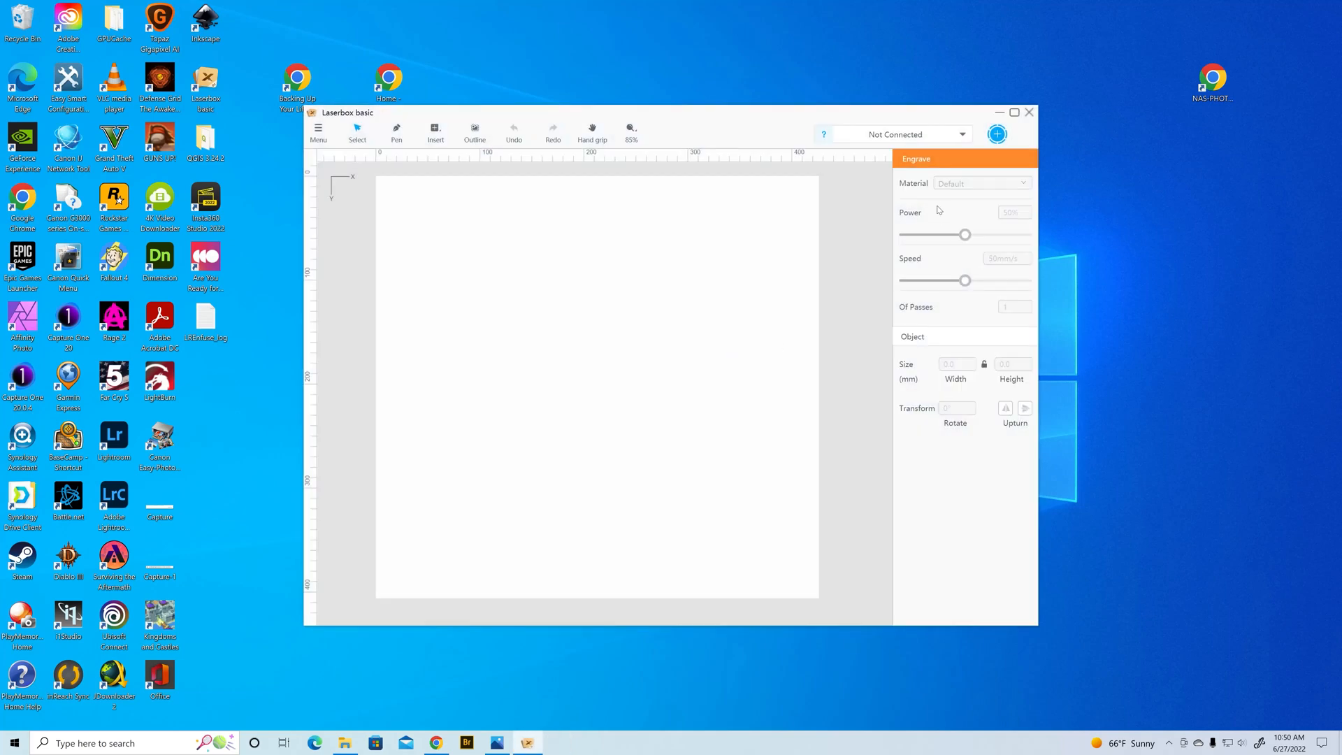
{"action": "left_click", "coordinate": [1015, 112]}
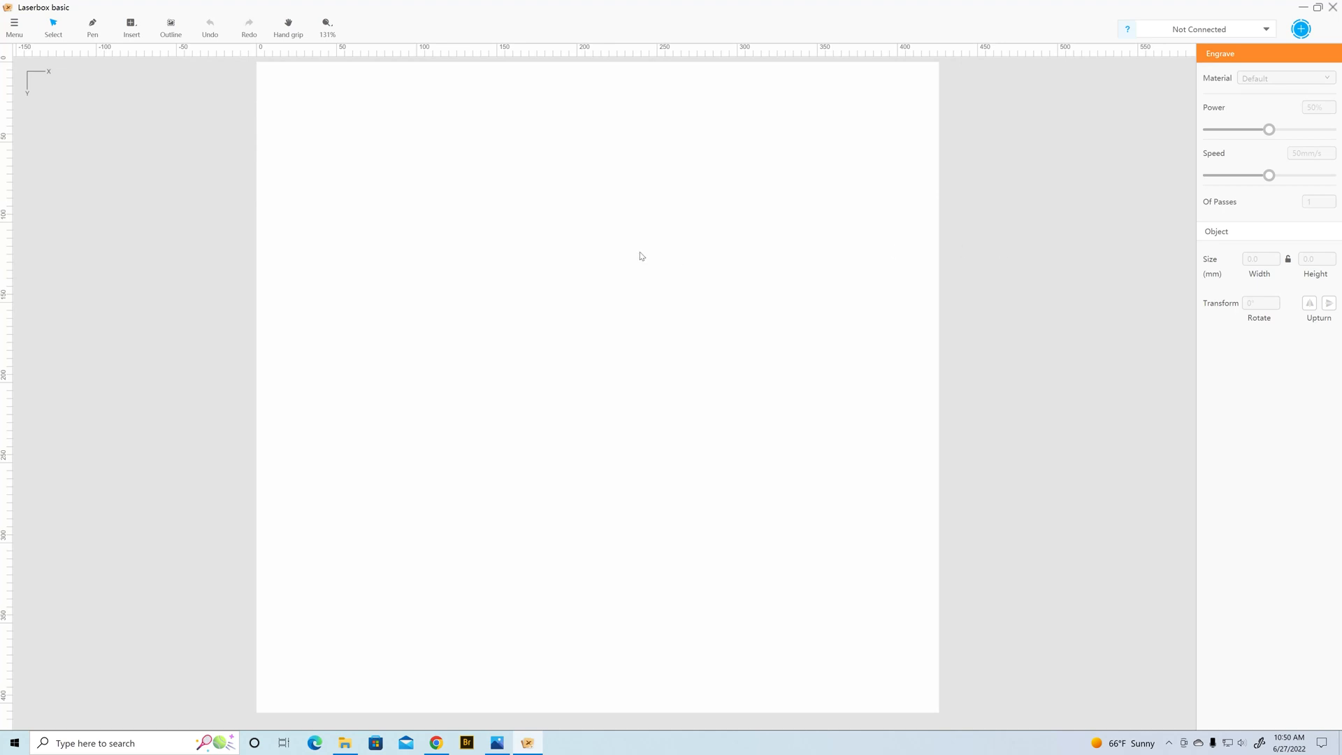
Draw a rectangle about 98.5 mm wide and 45.4 mm high in the upper-left area of the canvas.
{"action": "left_click", "coordinate": [133, 31]}
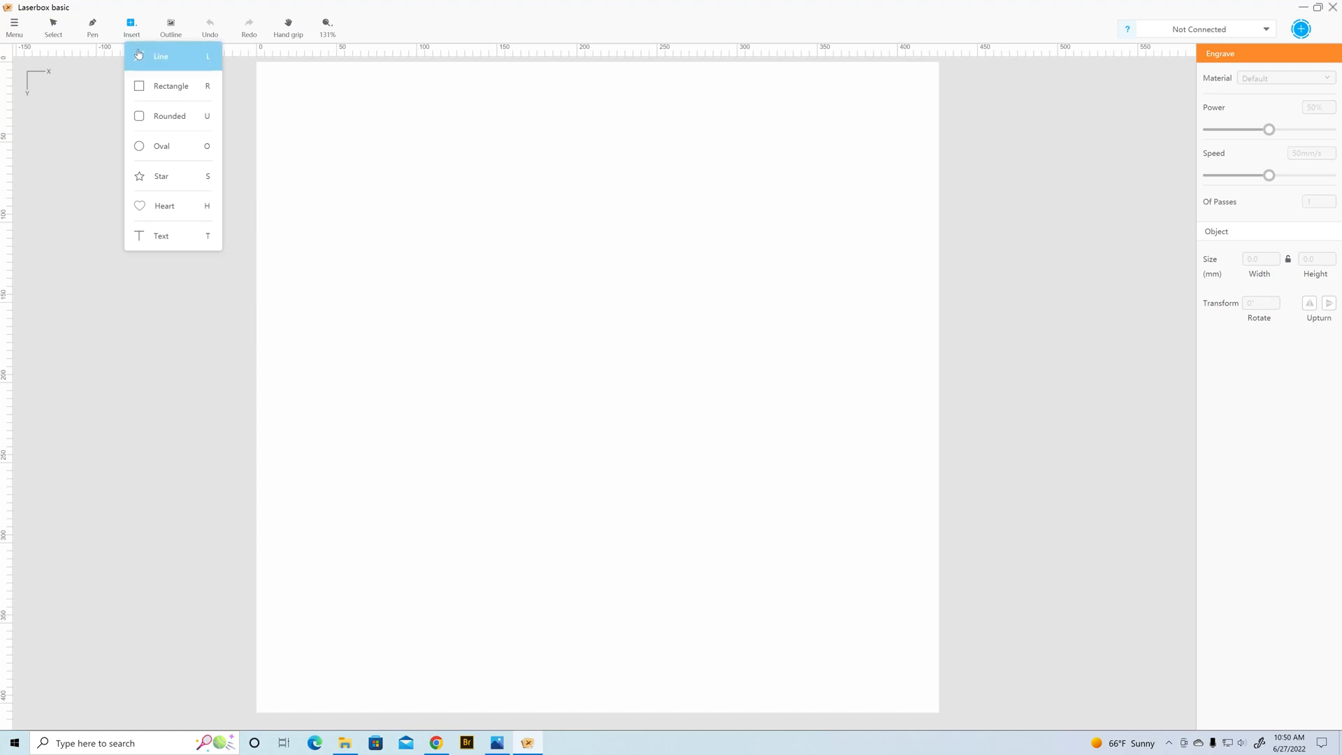
{"action": "left_click", "coordinate": [153, 87]}
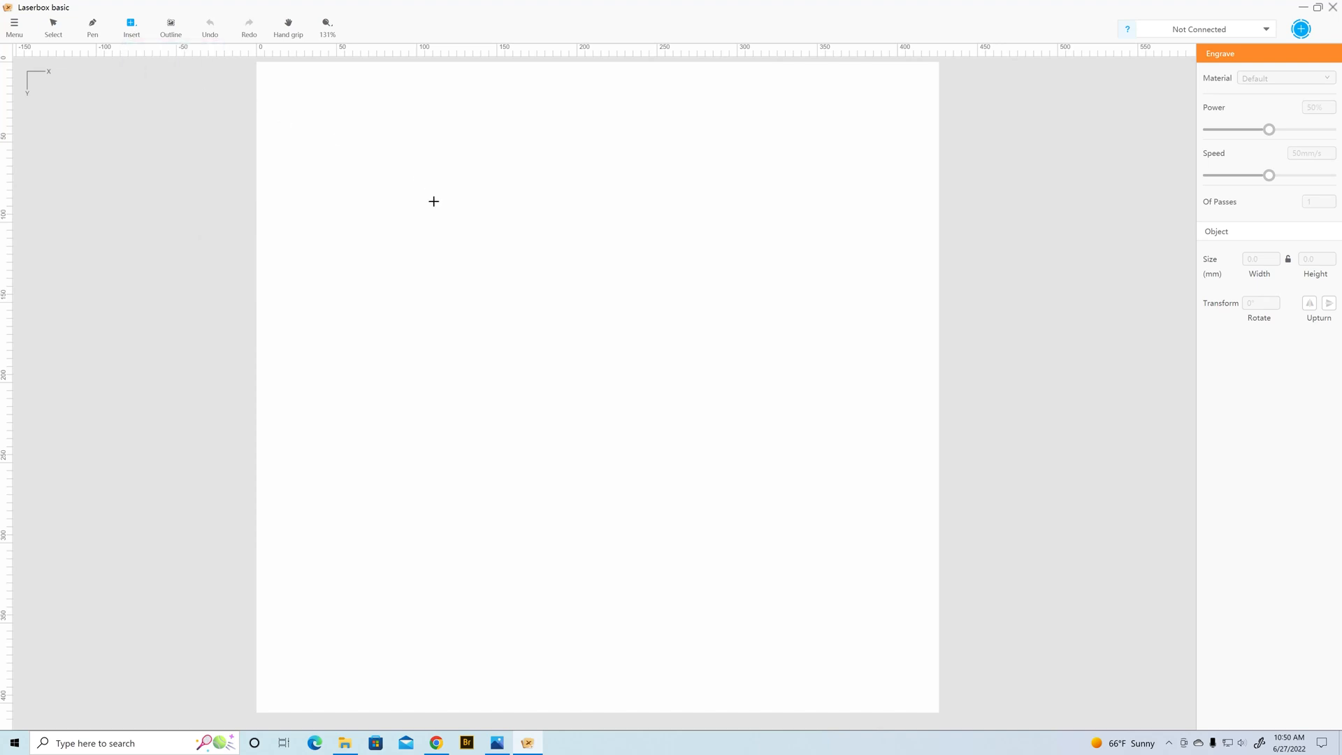
{"action": "left_click_drag", "start_coordinate": [367, 161], "coordinate": [526, 233]}
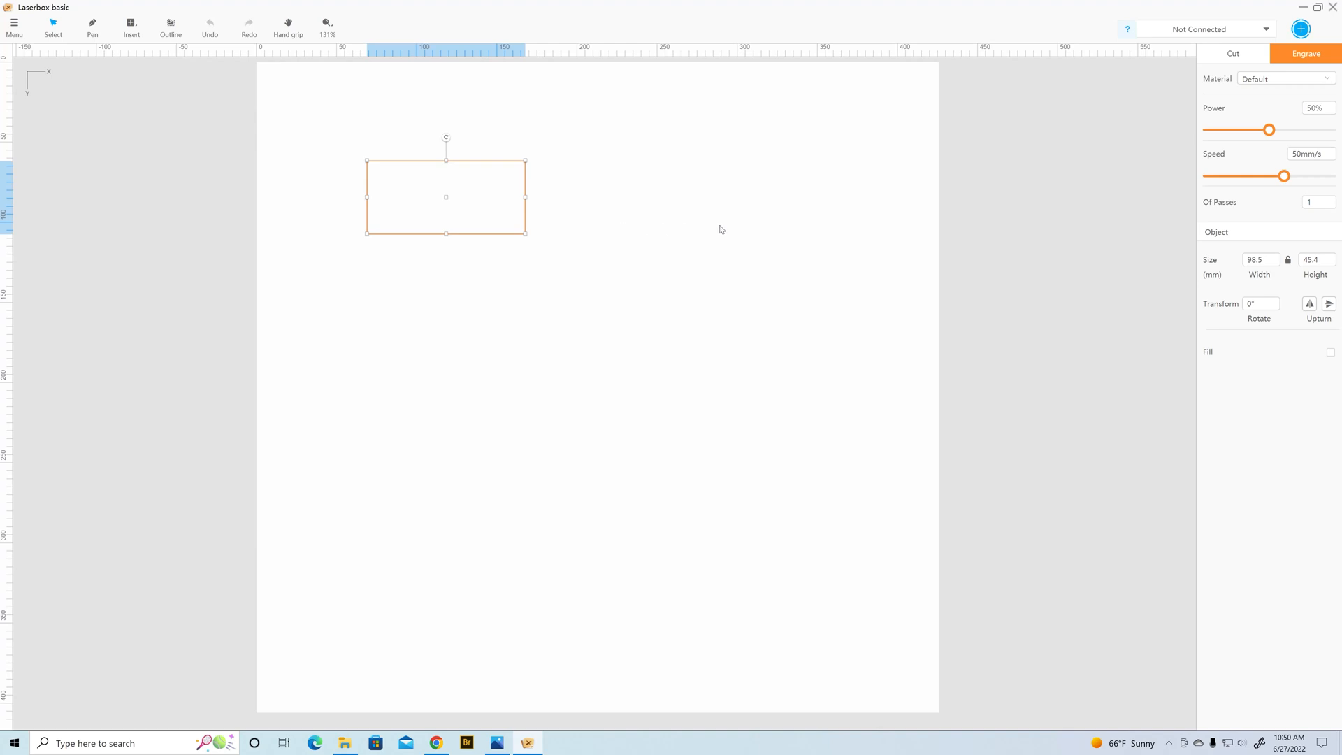
Switch the rectangle between the Cut and Engrave processing modes, leave it on Cut, and deselect it.
{"action": "left_click", "coordinate": [1246, 58]}
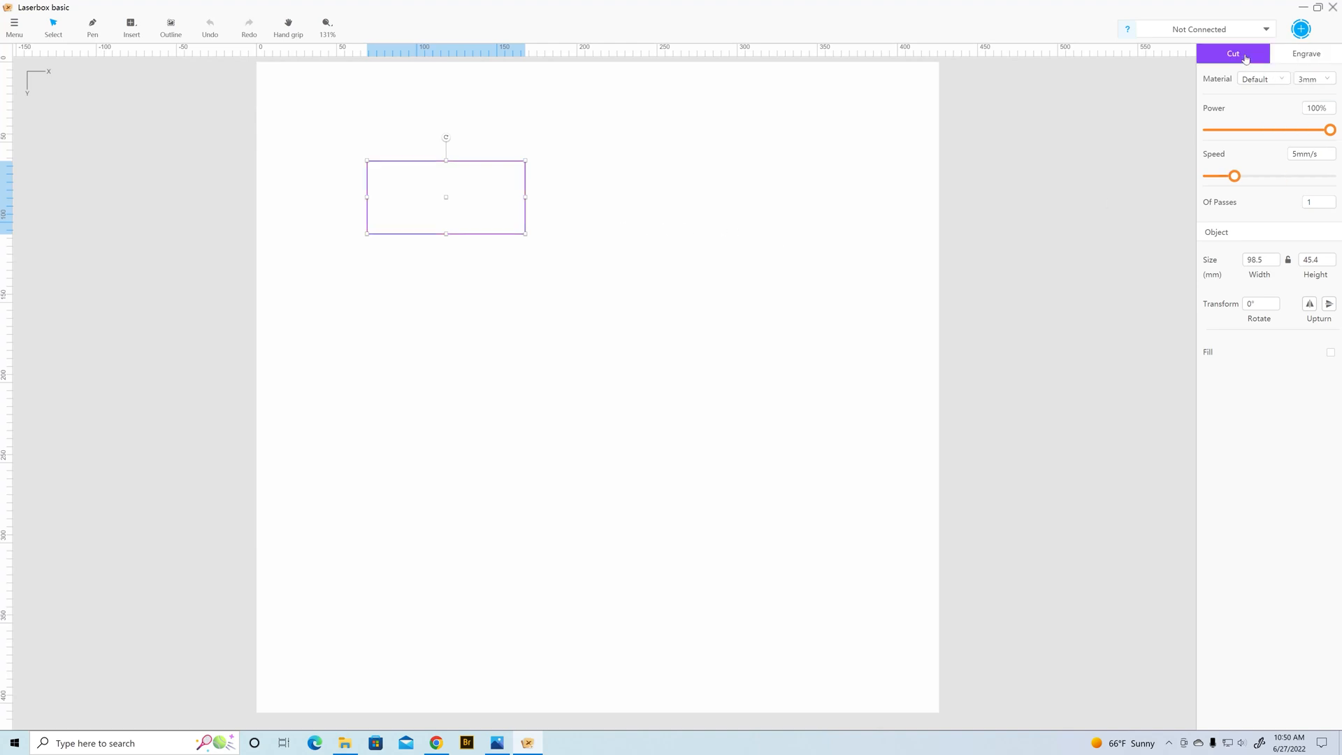
{"action": "left_click", "coordinate": [1299, 60]}
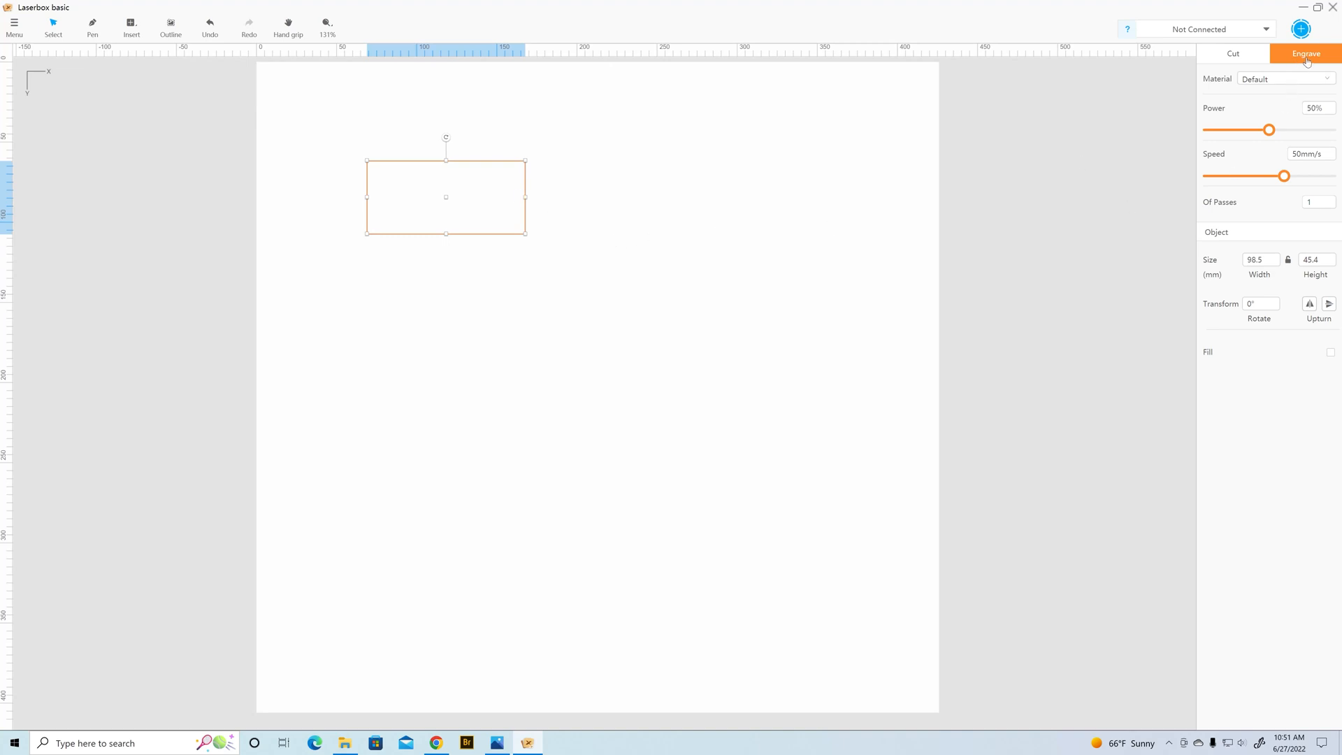
{"action": "left_click", "coordinate": [1247, 57]}
{"action": "left_click", "coordinate": [722, 257]}
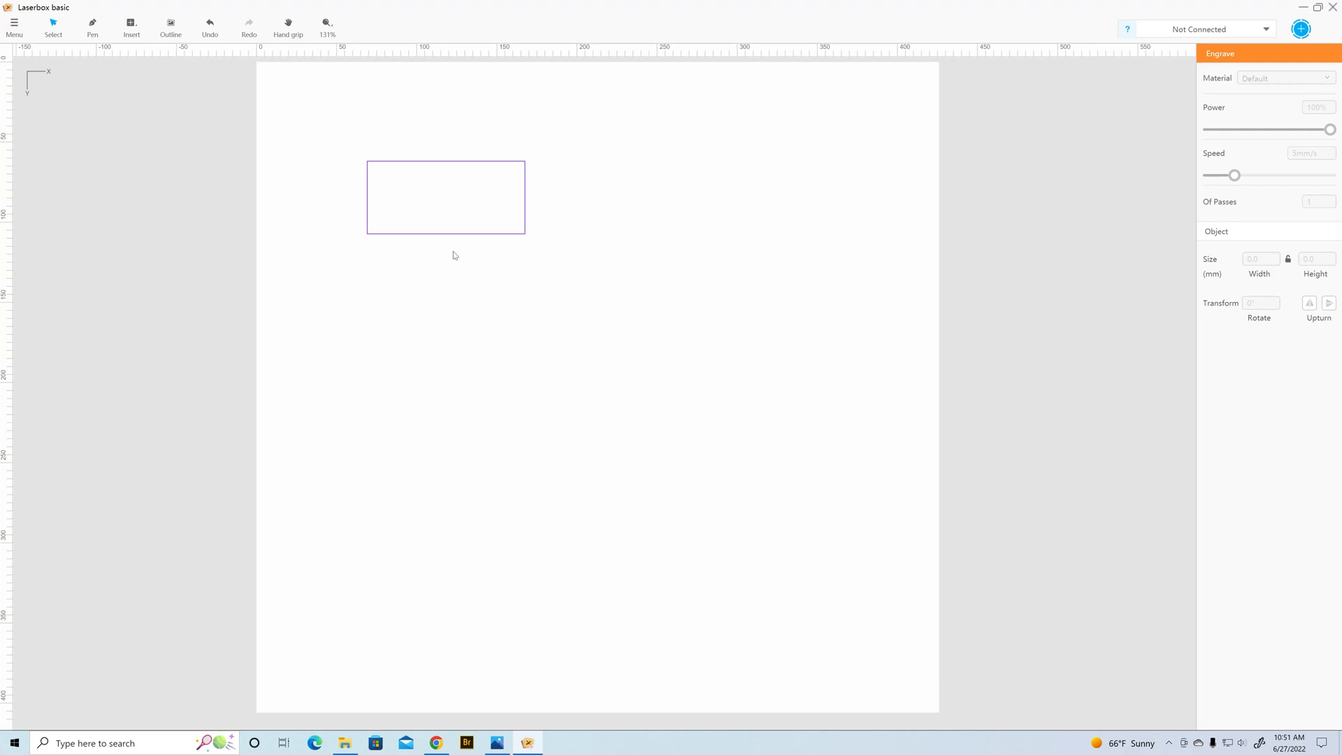
Draw a second rectangle as a square of about 68 mm to the right of the cut rectangle.
{"action": "left_click", "coordinate": [526, 189]}
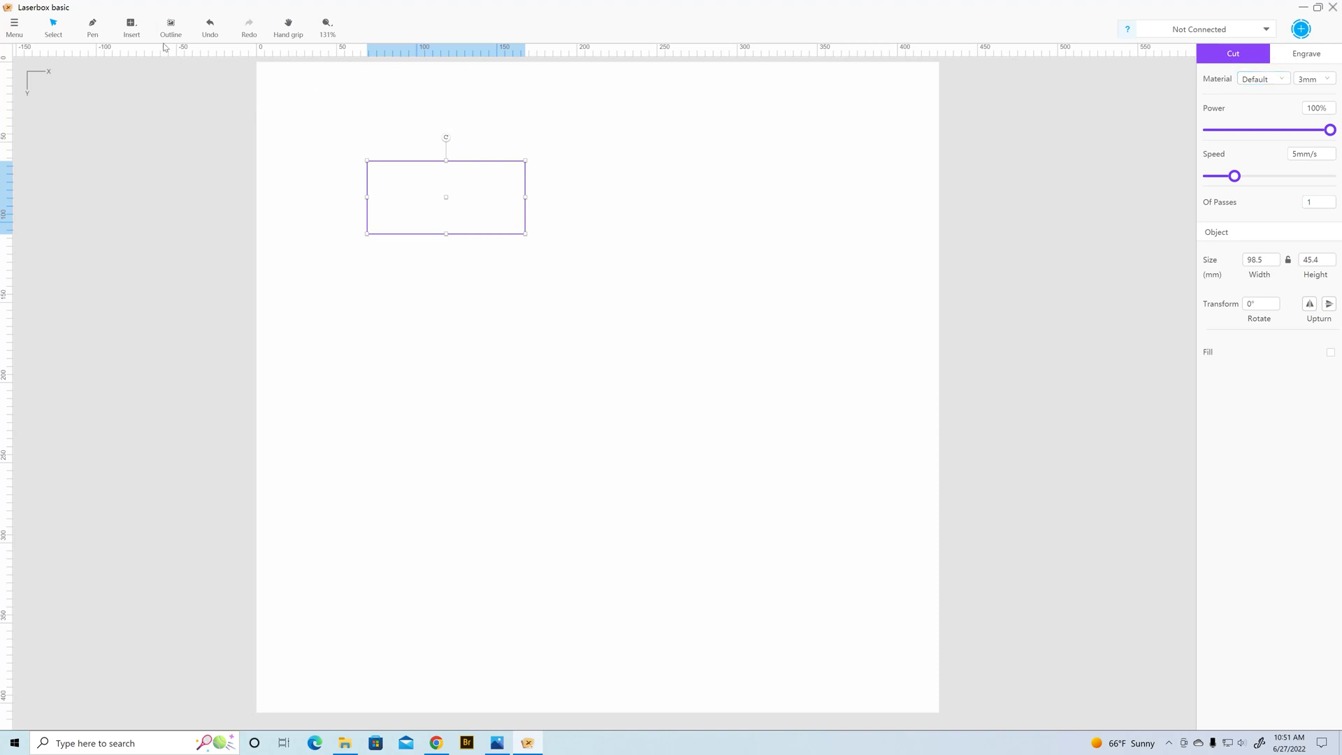
{"action": "left_click", "coordinate": [132, 28]}
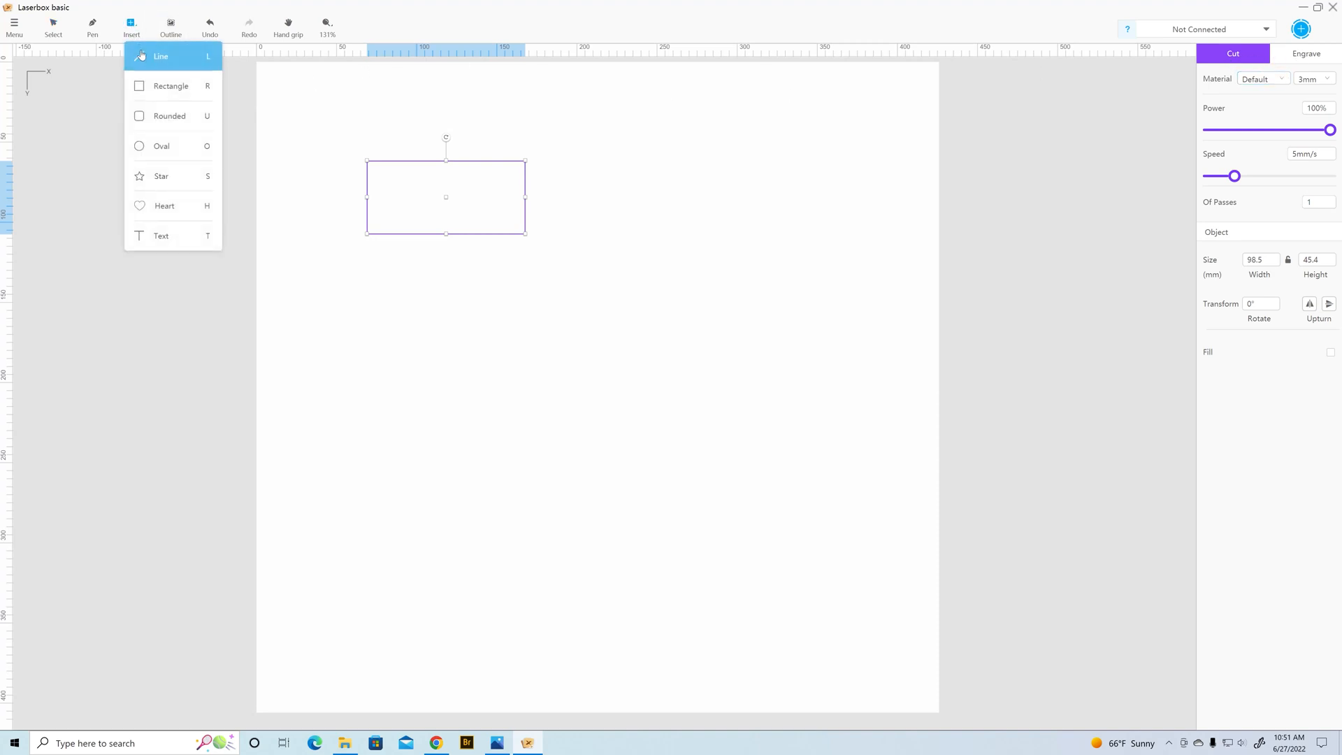
{"action": "left_click", "coordinate": [149, 88]}
{"action": "left_click_drag", "start_coordinate": [643, 166], "coordinate": [753, 274]}
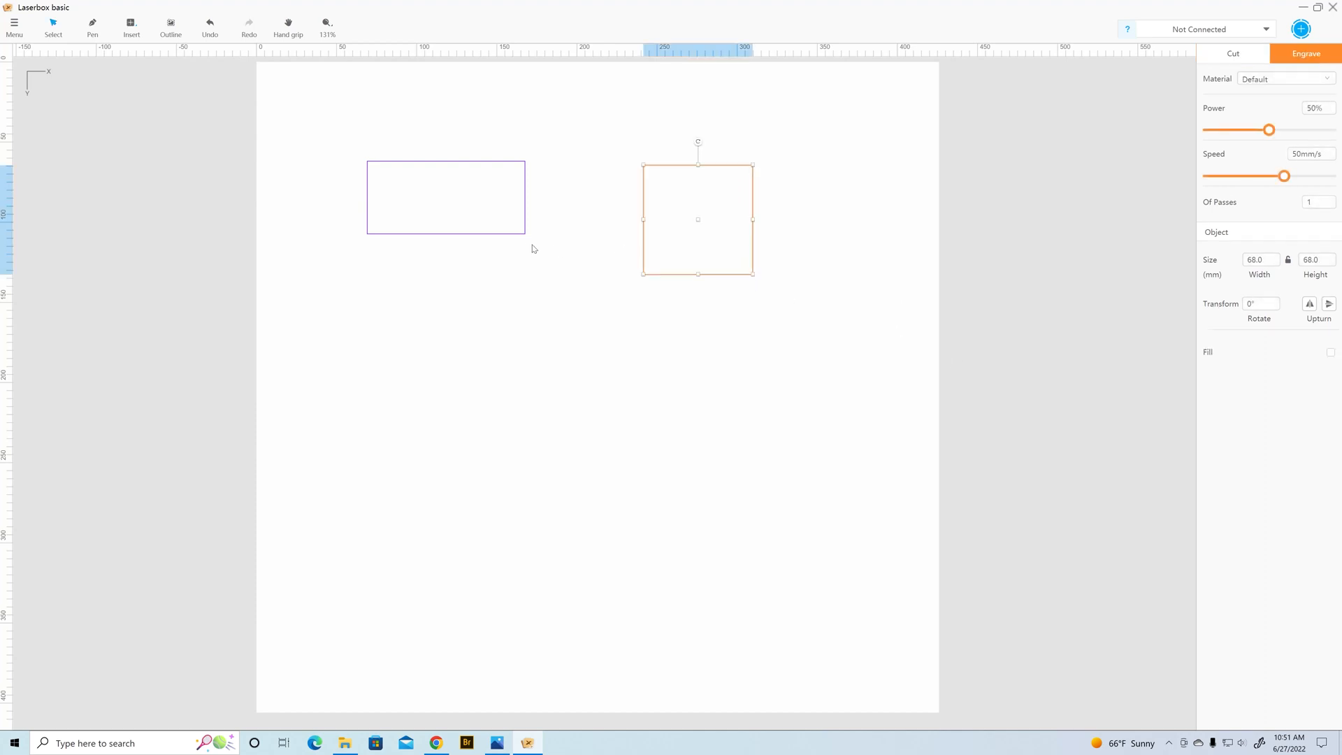
Set the cut rectangle's width and height to 75 mm each.
{"action": "left_click", "coordinate": [482, 233]}
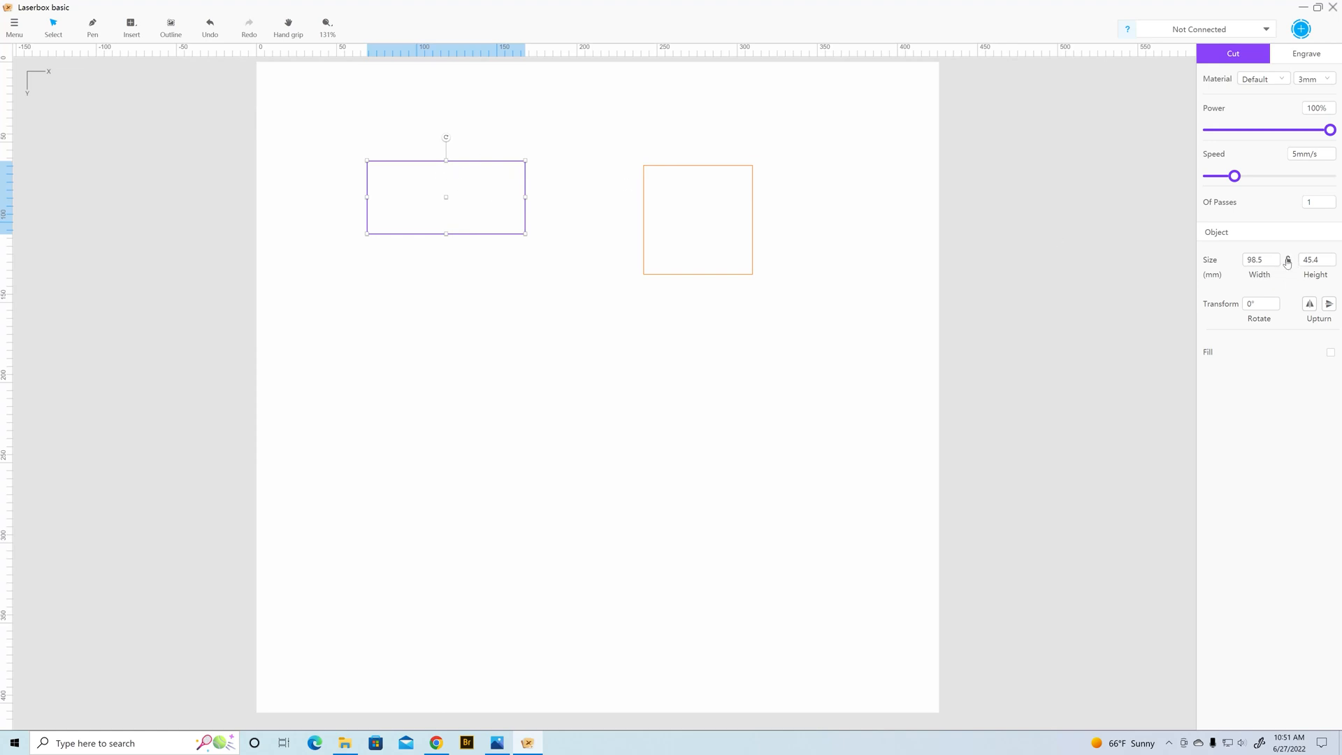
{"action": "double_click", "coordinate": [1252, 262]}
{"action": "type", "text": "75"}
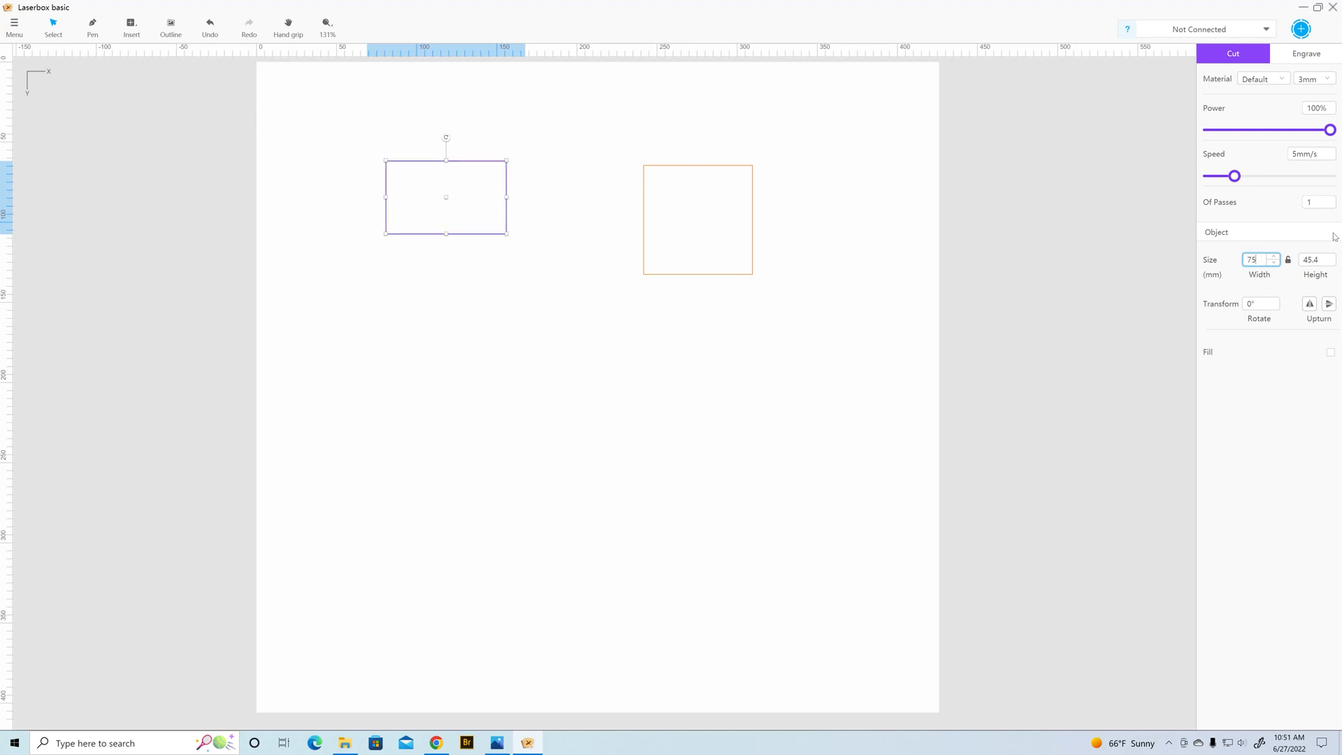
{"action": "key", "text": "Tab"}
{"action": "type", "text": "75"}
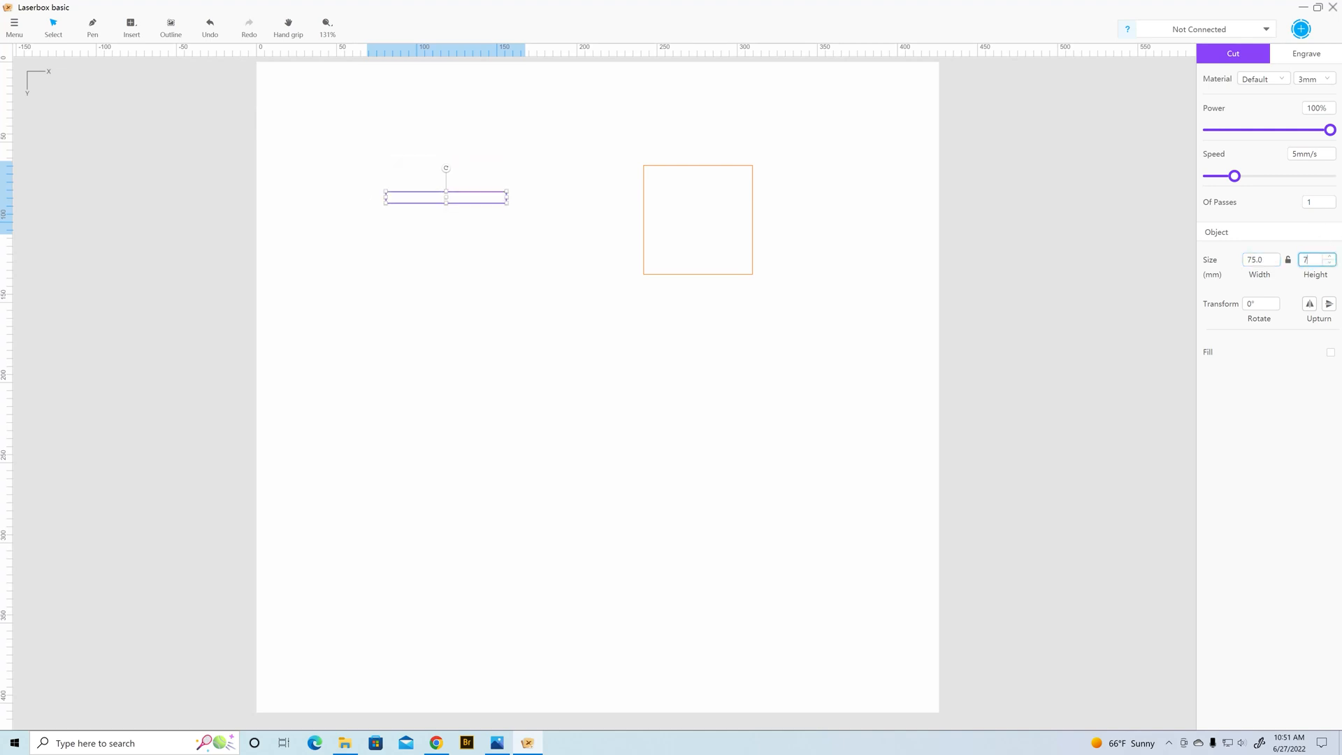
{"action": "left_click", "coordinate": [1297, 405]}
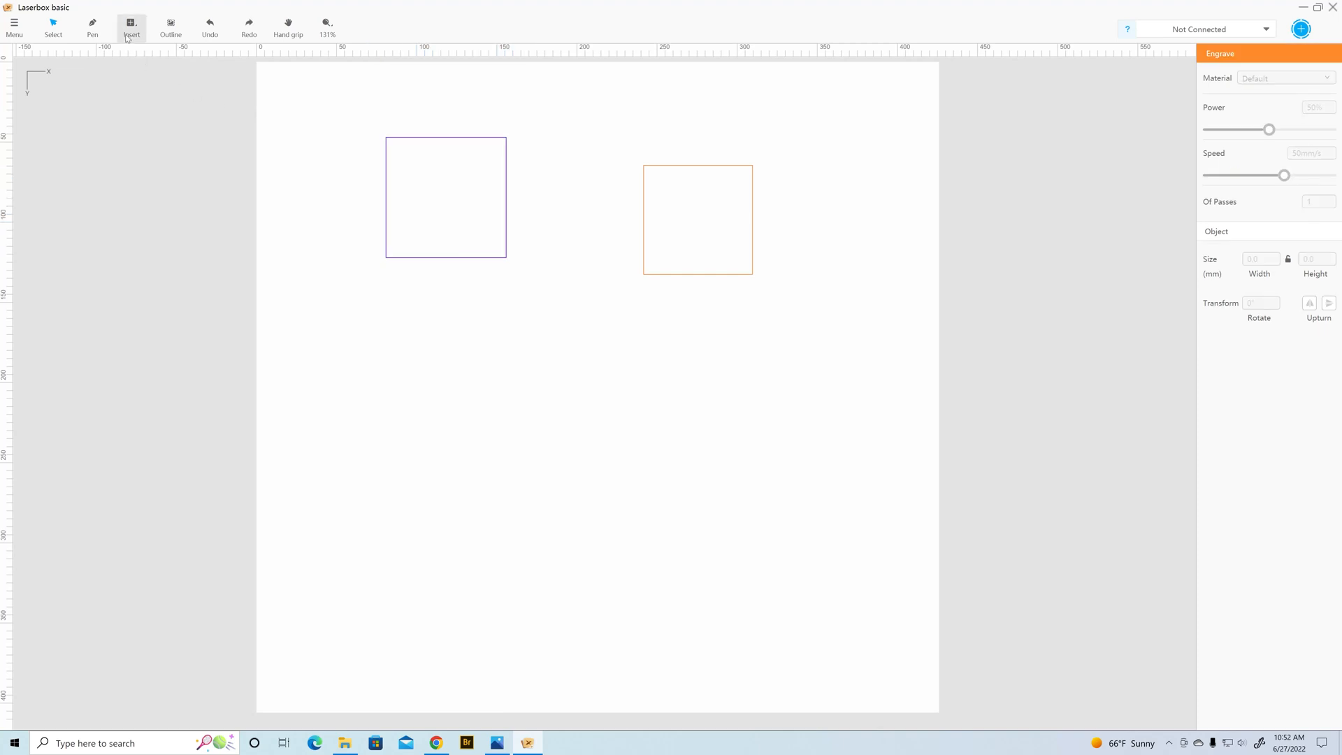
Draw a circle about 80.2 mm in diameter below the cut square and fill it for engraving.
{"action": "left_click", "coordinate": [130, 33]}
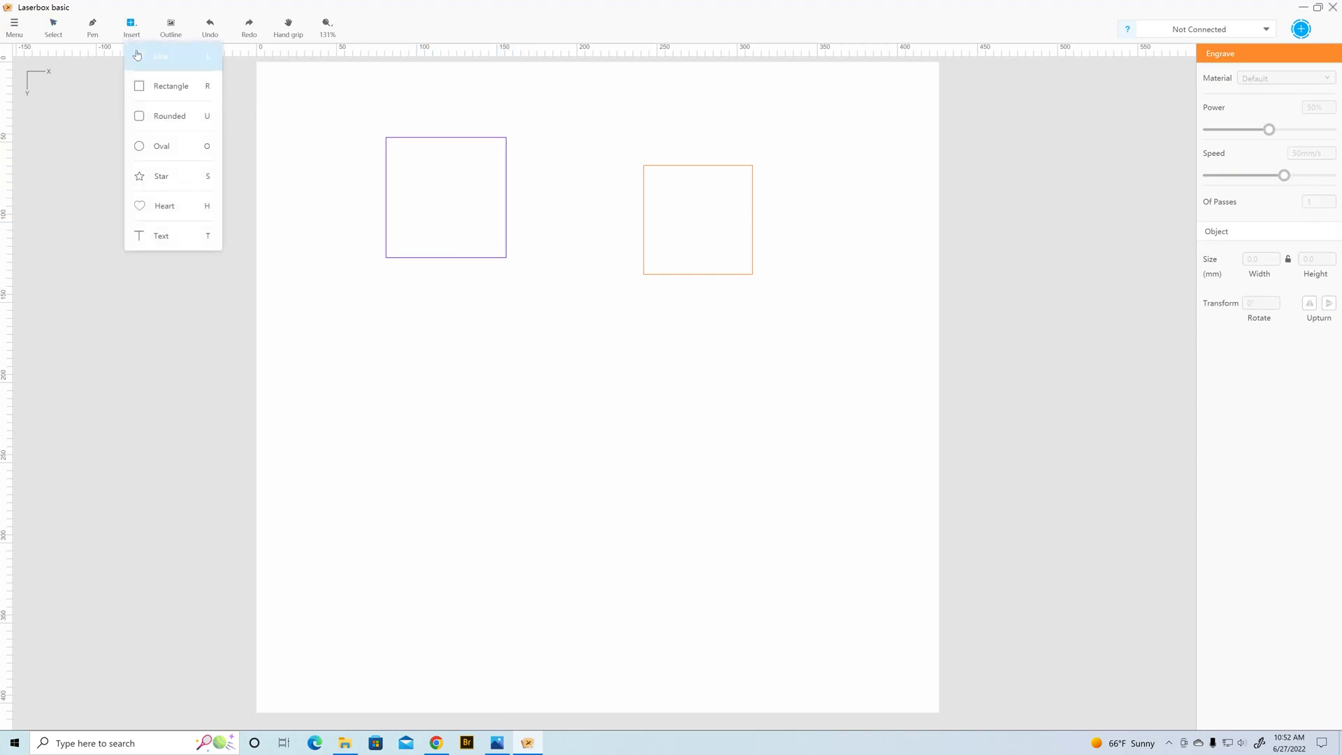
{"action": "left_click", "coordinate": [162, 147]}
{"action": "left_click_drag", "start_coordinate": [395, 318], "coordinate": [599, 448]}
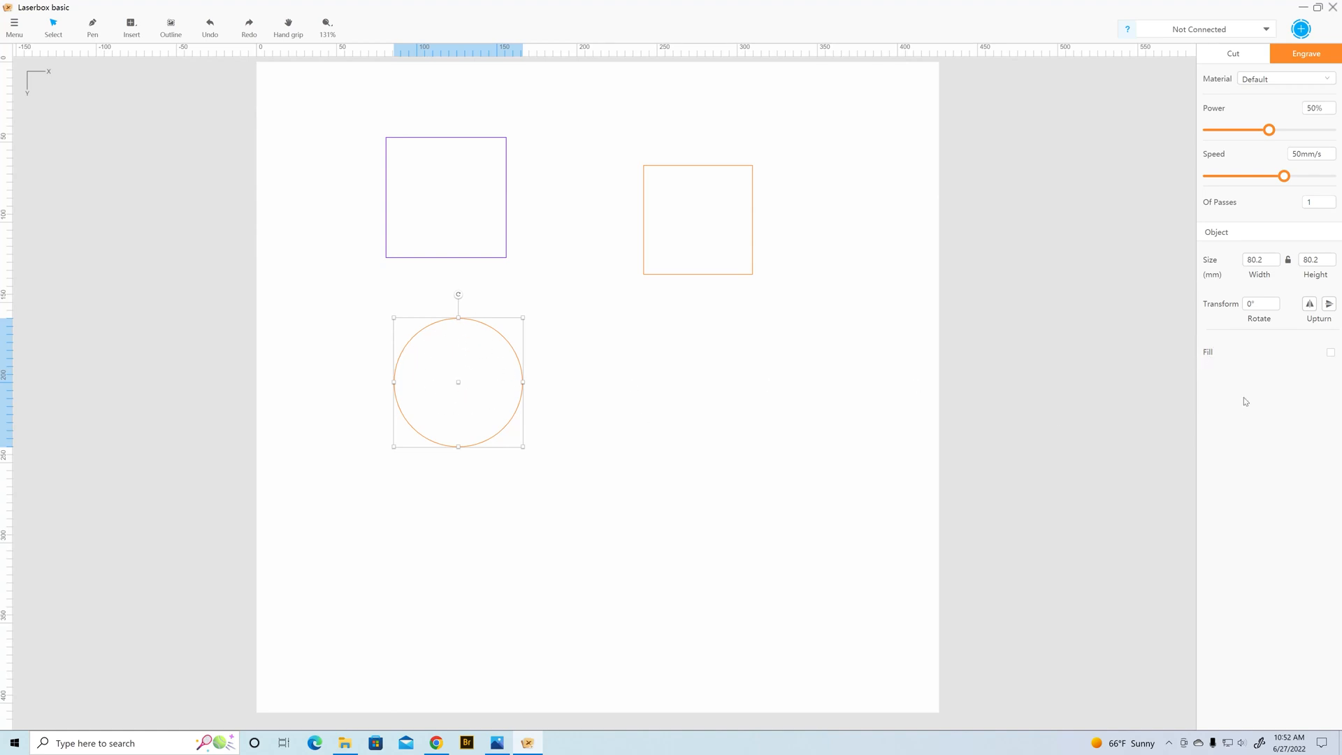
{"action": "left_click", "coordinate": [1330, 354]}
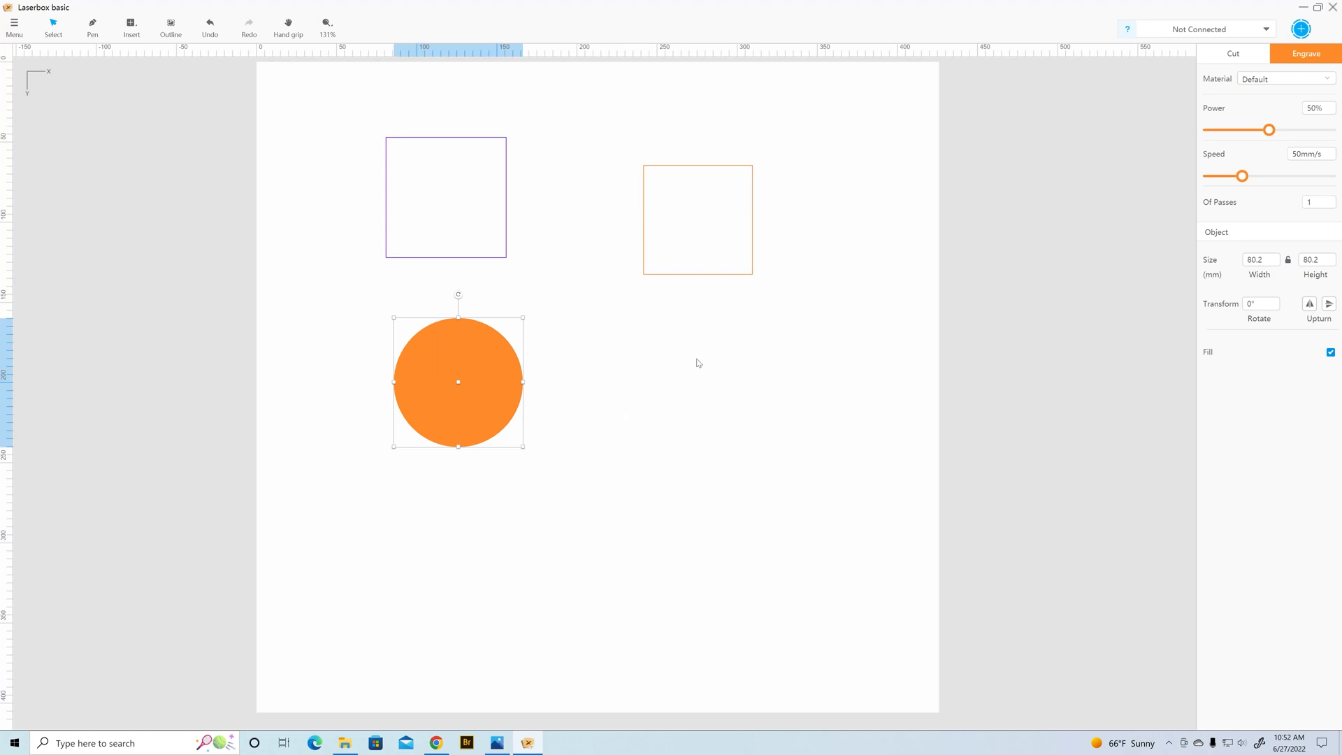
Draw a star about 118.6 mm wide and 93.9 mm high right of the circle and set it to Cut.
{"action": "left_click", "coordinate": [134, 28]}
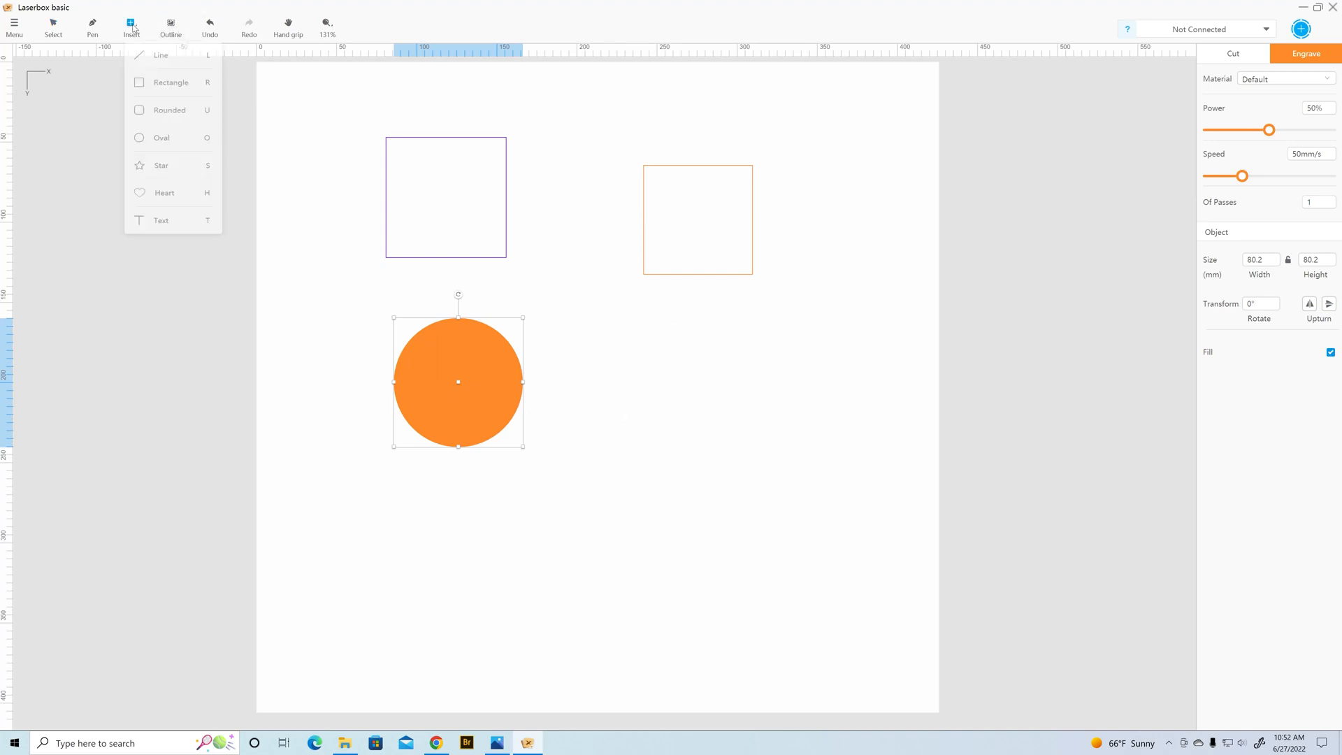
{"action": "left_click", "coordinate": [162, 177]}
{"action": "left_click_drag", "start_coordinate": [643, 331], "coordinate": [833, 481]}
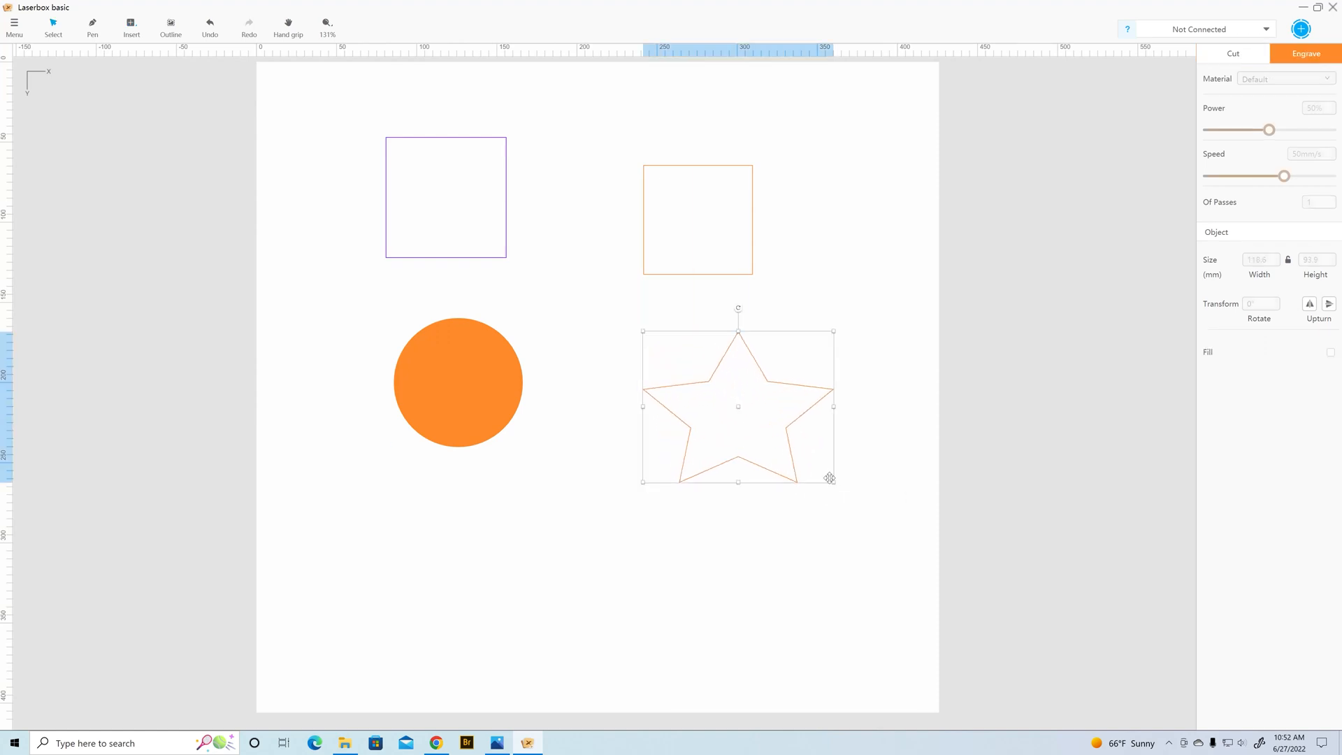
{"action": "left_click", "coordinate": [1243, 59]}
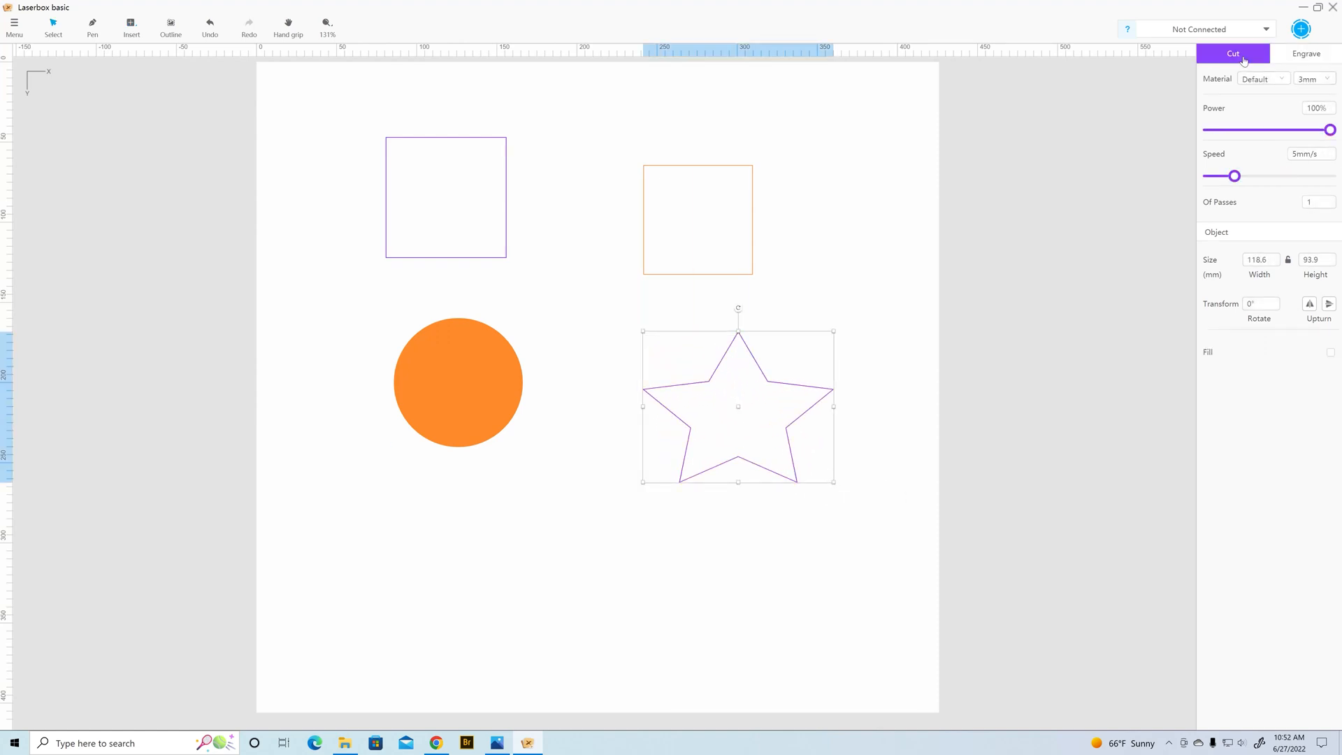
Set the cut square's laser power to 50%.
{"action": "left_click", "coordinate": [506, 178]}
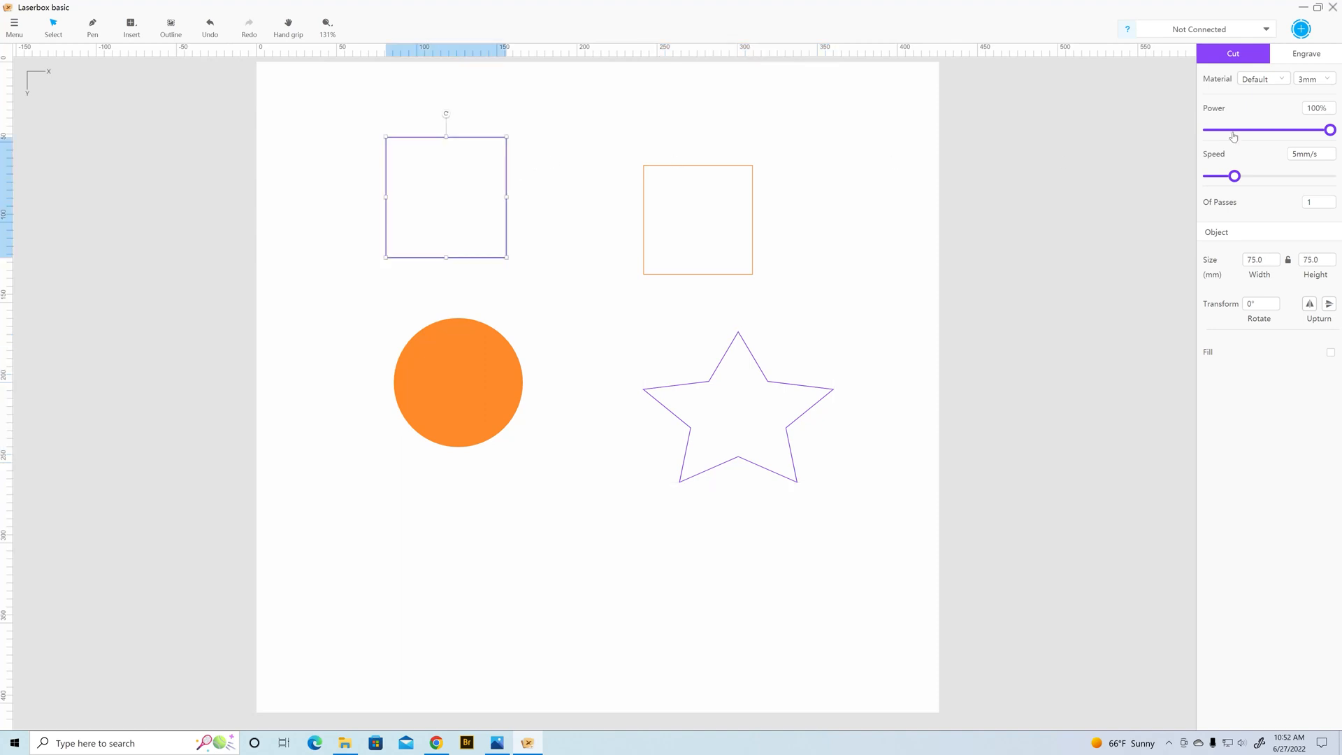
{"action": "left_click", "coordinate": [1272, 130]}
{"action": "double_click", "coordinate": [1313, 108]}
{"action": "type", "text": "50"}
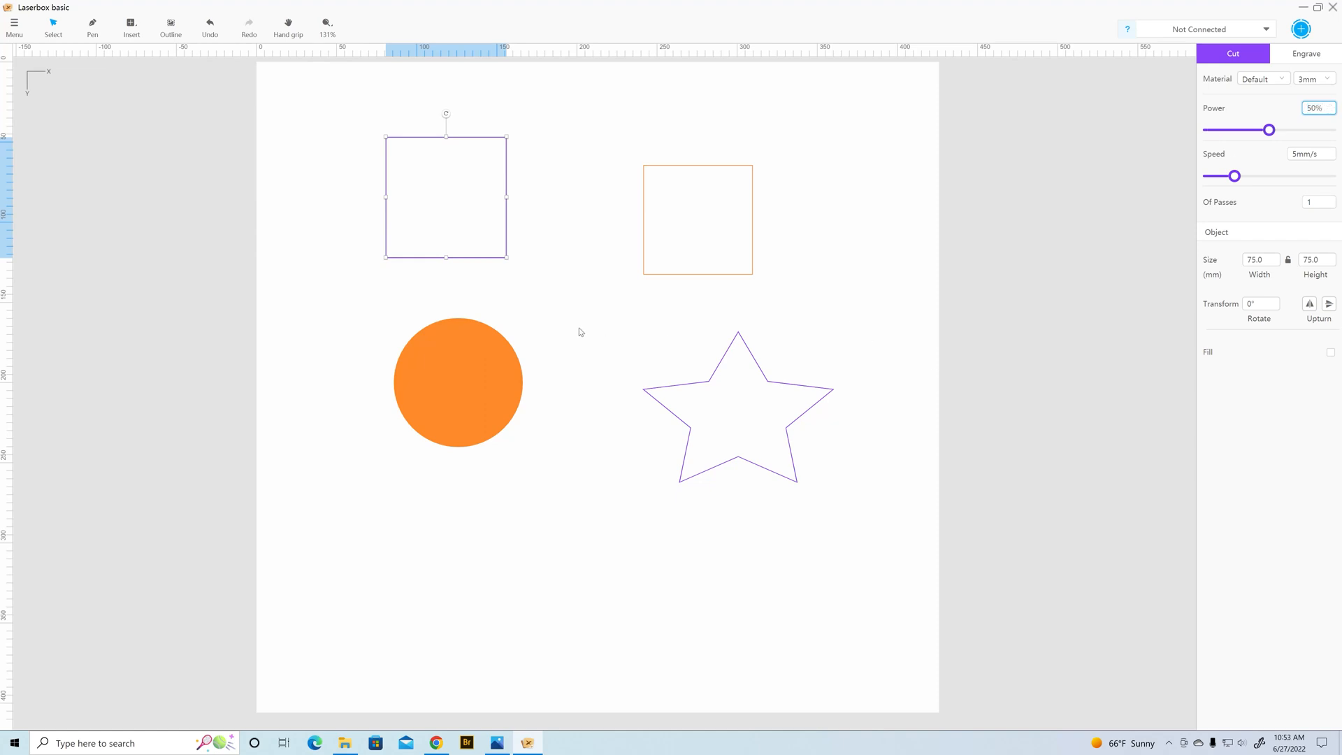
{"action": "left_click", "coordinate": [586, 134]}
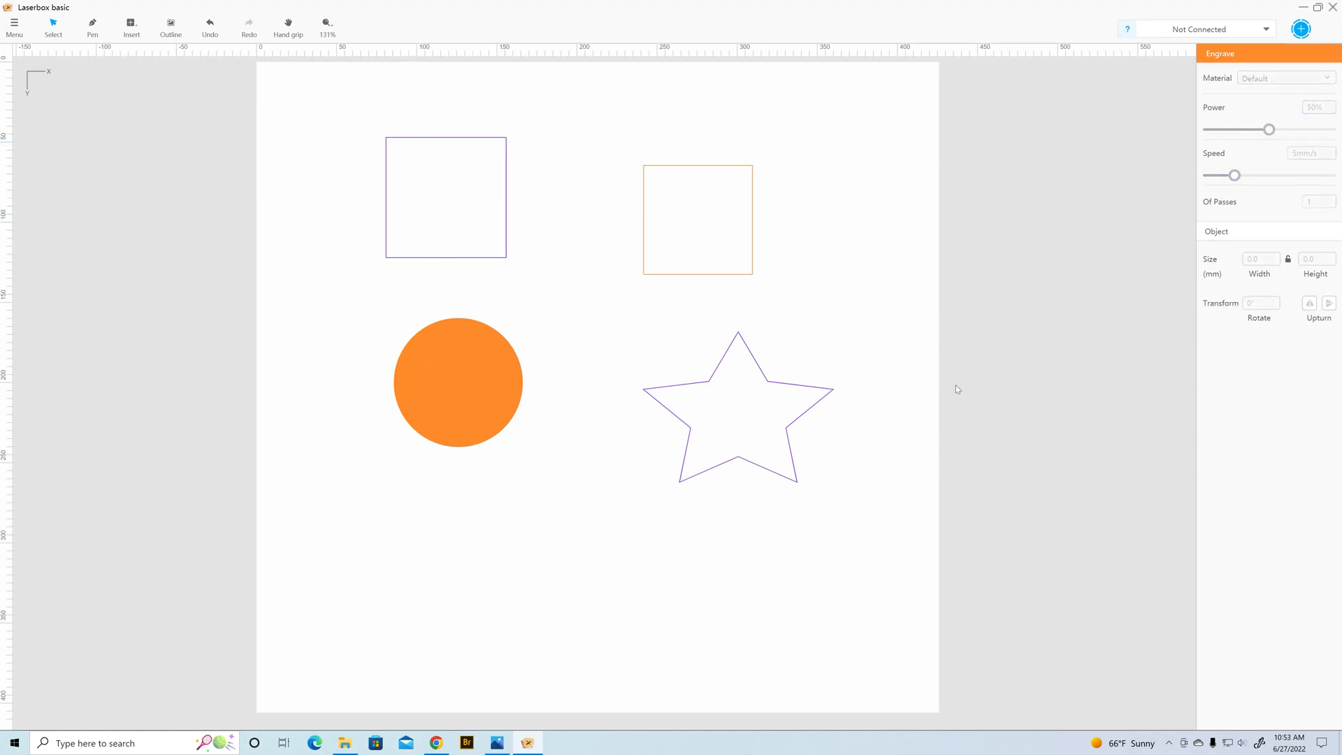
Raise the filled circle's engraving power to 75% and check it against the engraved square's settings.
{"action": "left_click", "coordinate": [789, 442]}
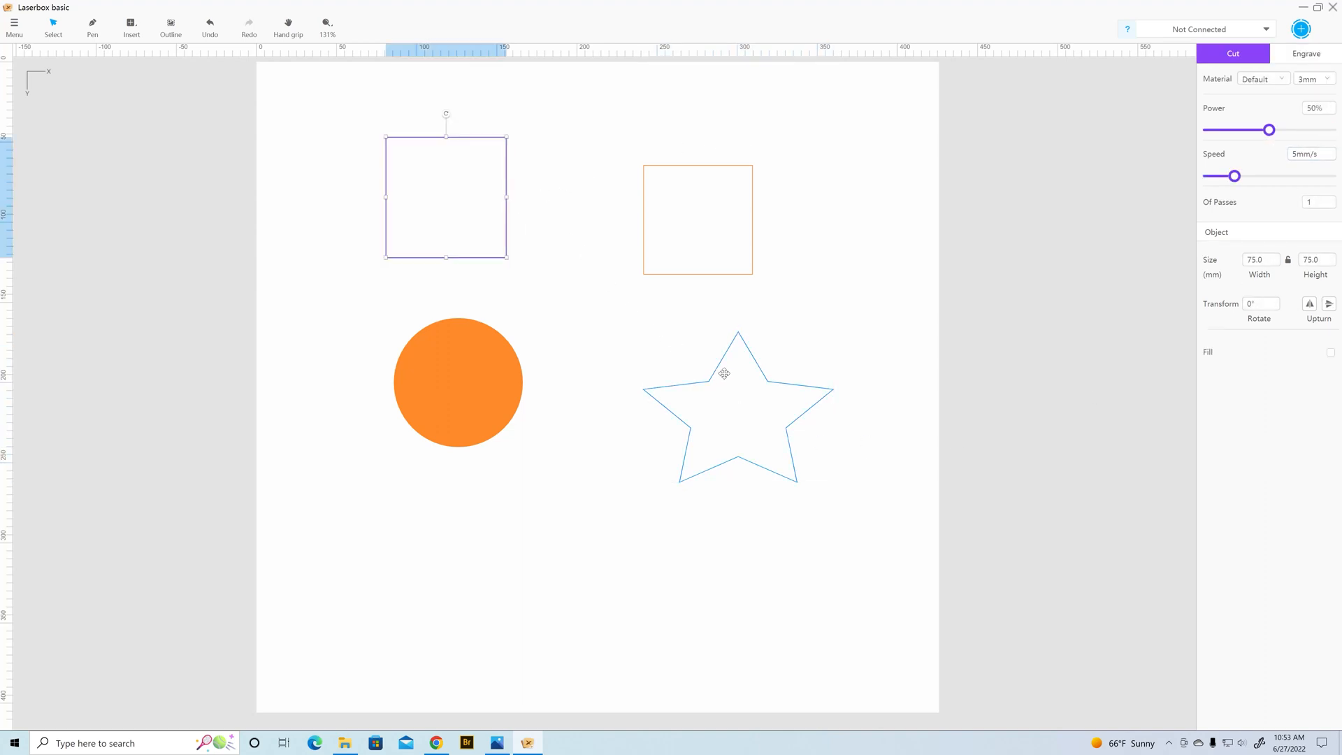
{"action": "left_click", "coordinate": [473, 398]}
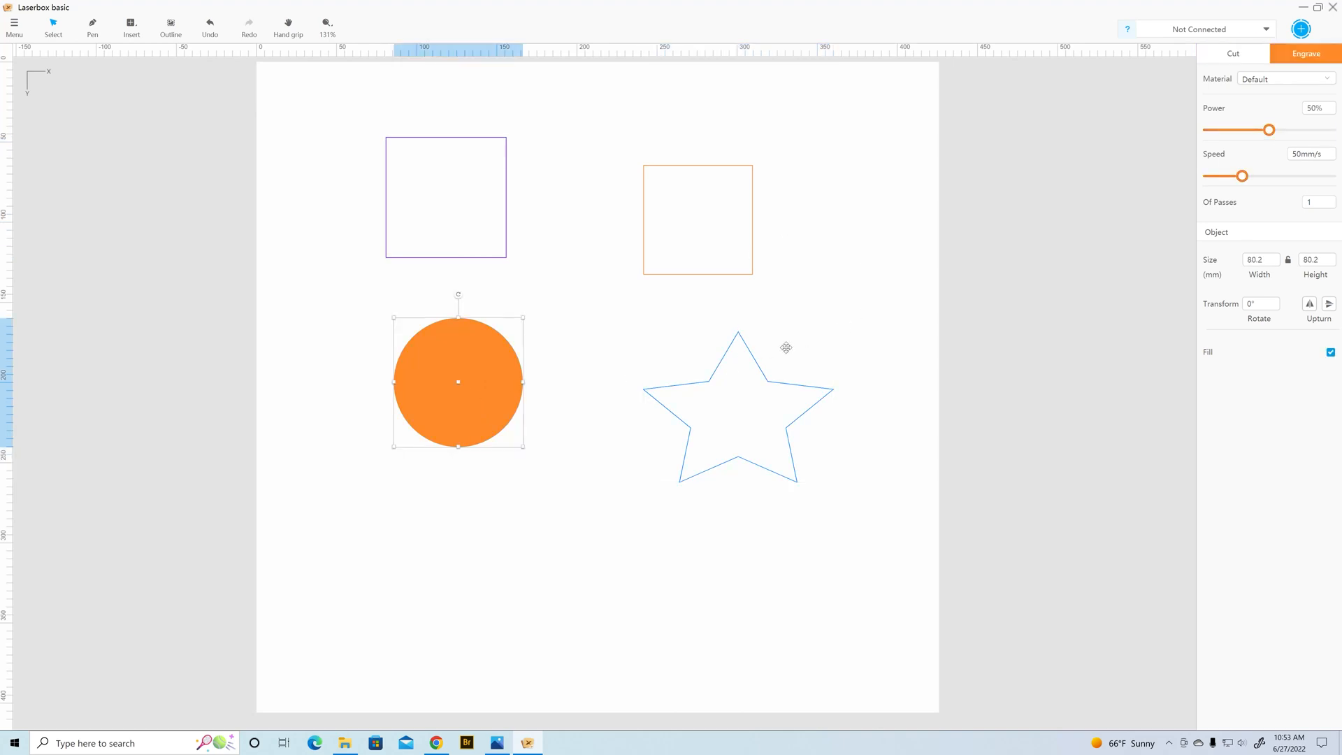
{"action": "left_click_drag", "start_coordinate": [1267, 131], "coordinate": [1299, 131]}
{"action": "left_click", "coordinate": [752, 231]}
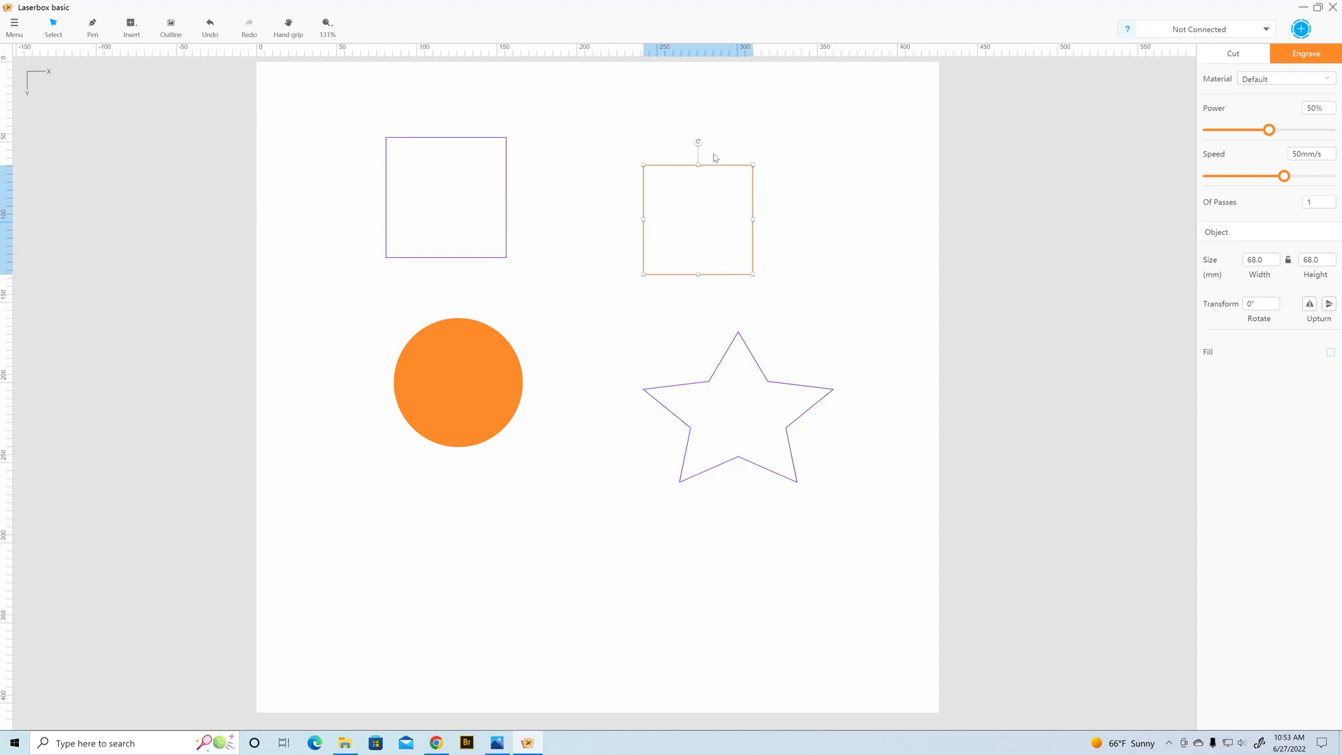
{"action": "left_click", "coordinate": [504, 392]}
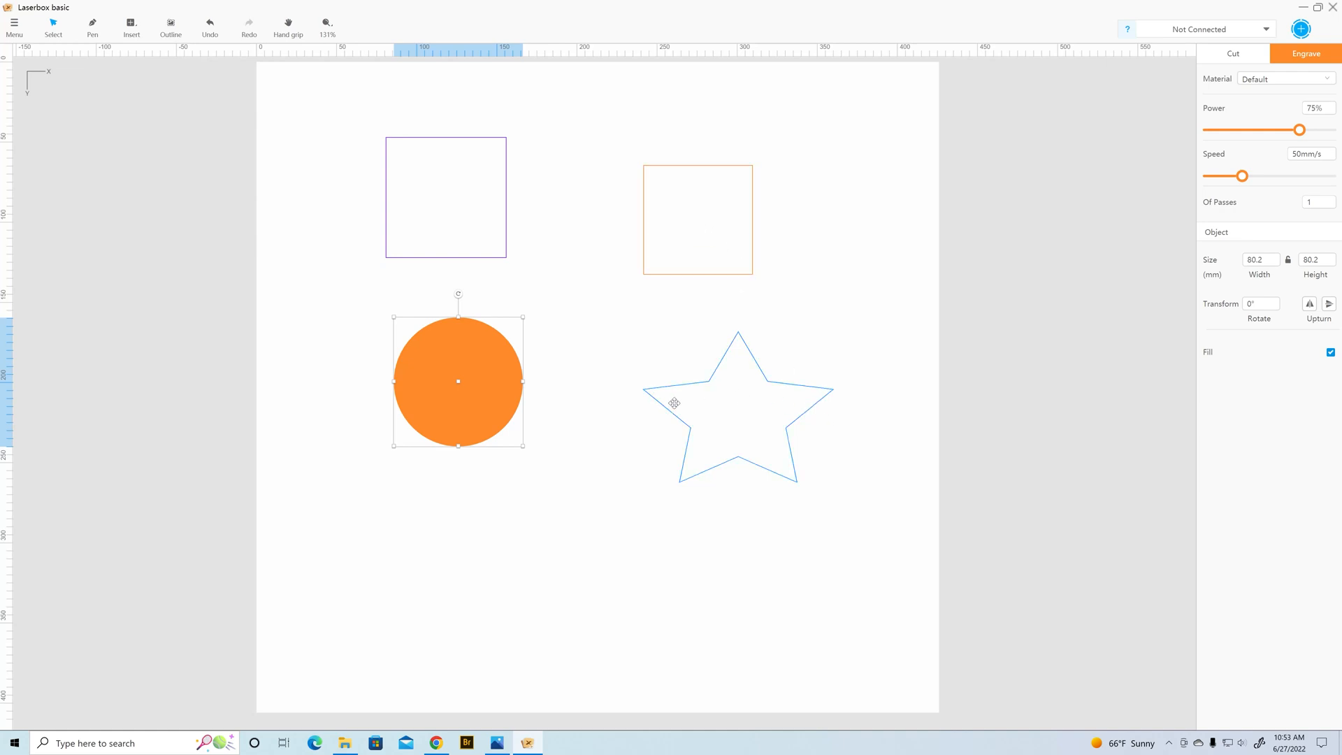
Select all four shapes on the canvas and delete them.
{"action": "left_click", "coordinate": [313, 211]}
{"action": "left_click_drag", "start_coordinate": [313, 84], "coordinate": [857, 536]}
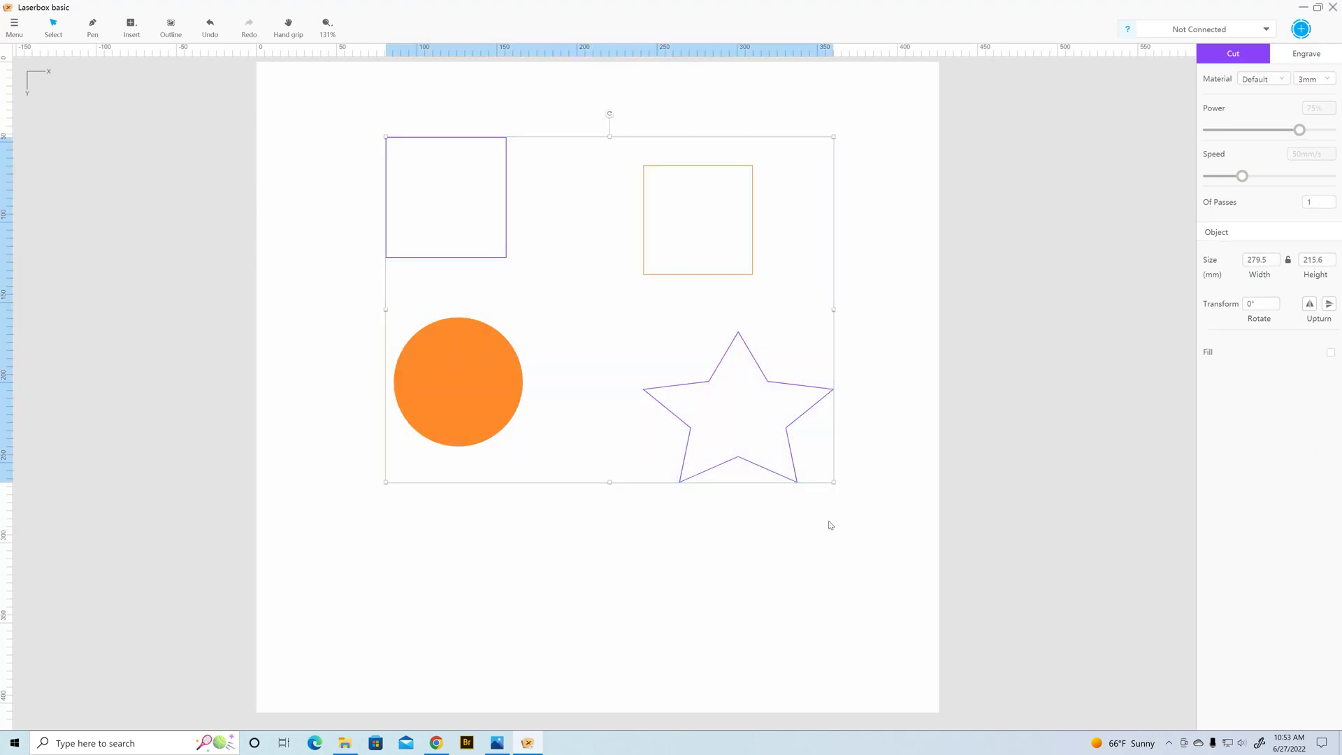
{"action": "key", "text": "Delete"}
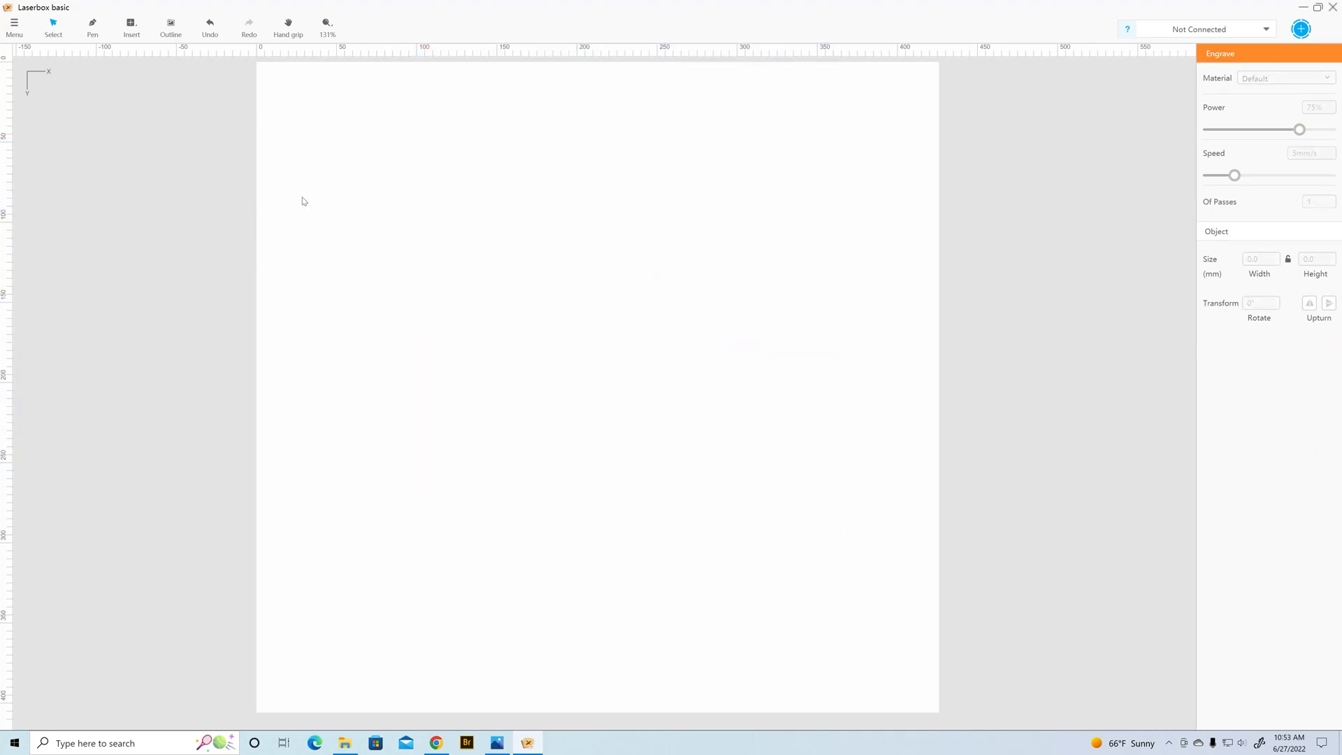
Import the dragon-311928_1280 image from the Downloads folder and set its width to 100 mm.
{"action": "left_click", "coordinate": [14, 26]}
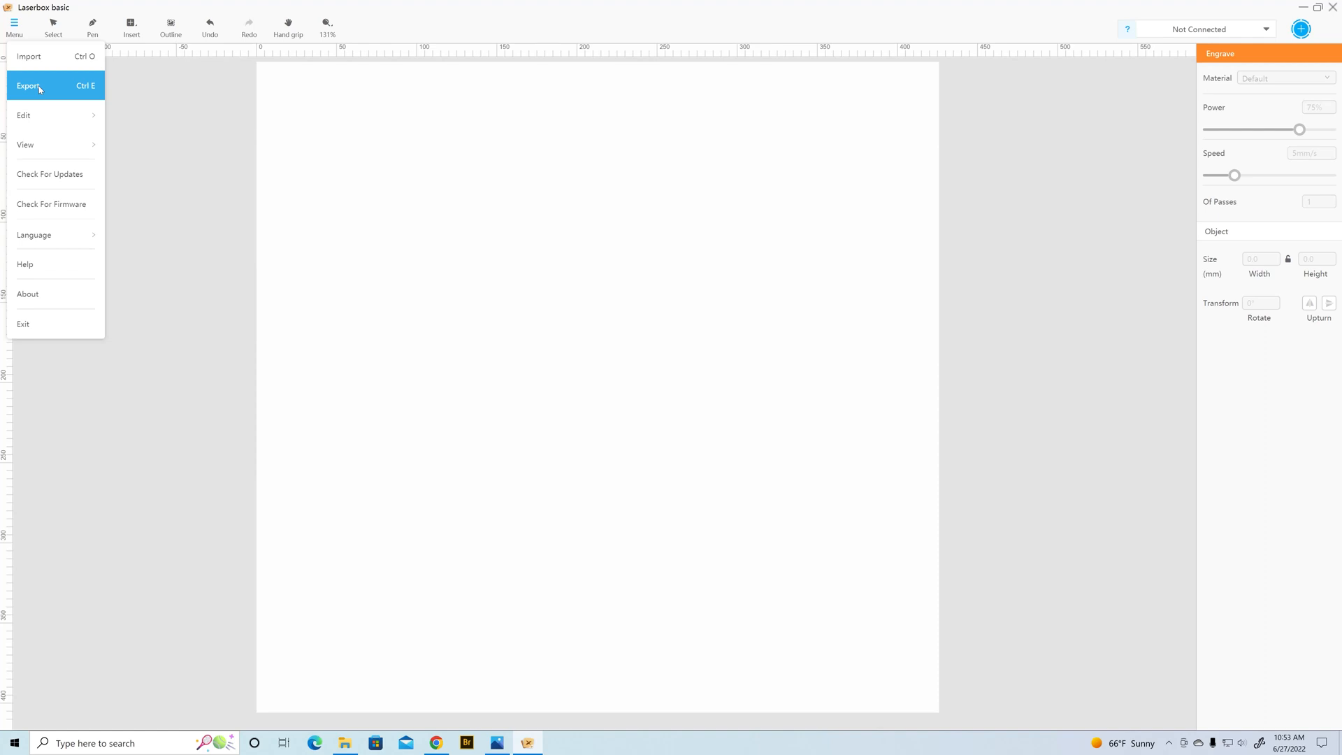
{"action": "left_click", "coordinate": [42, 61]}
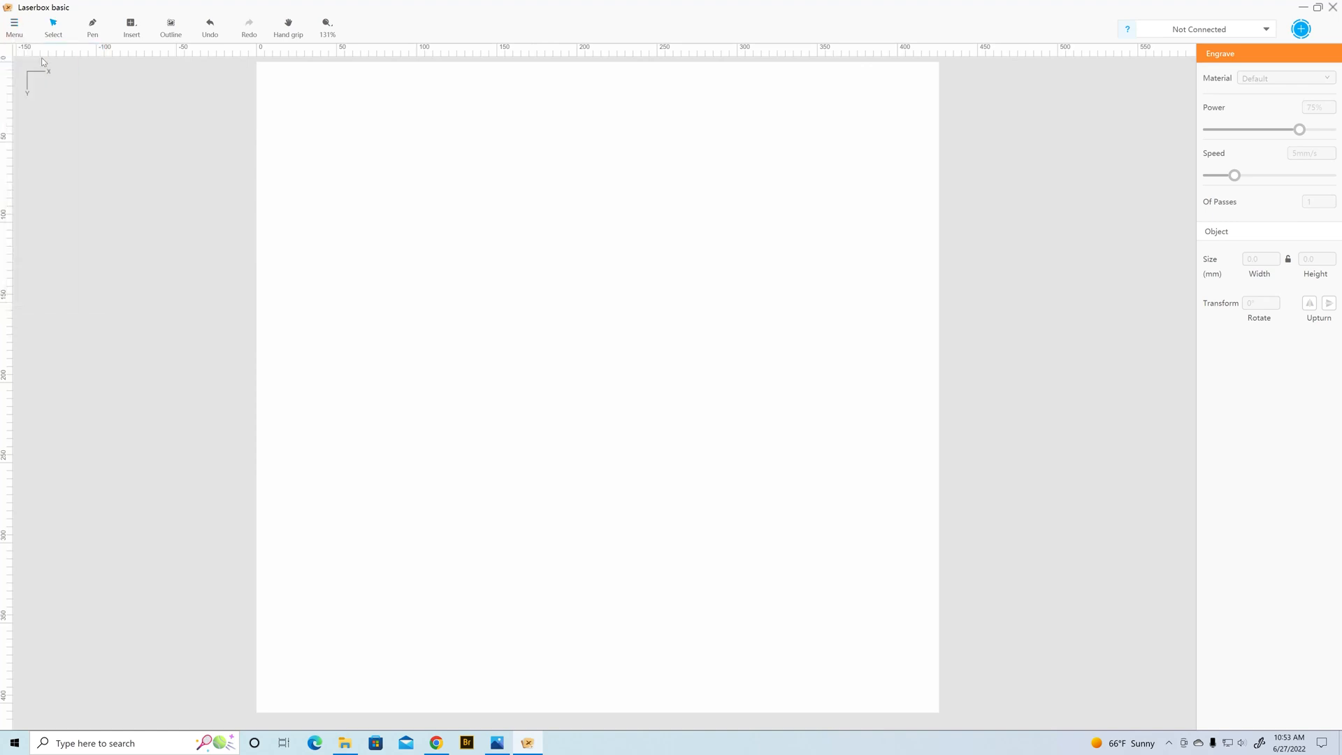
{"action": "left_click", "coordinate": [373, 325]}
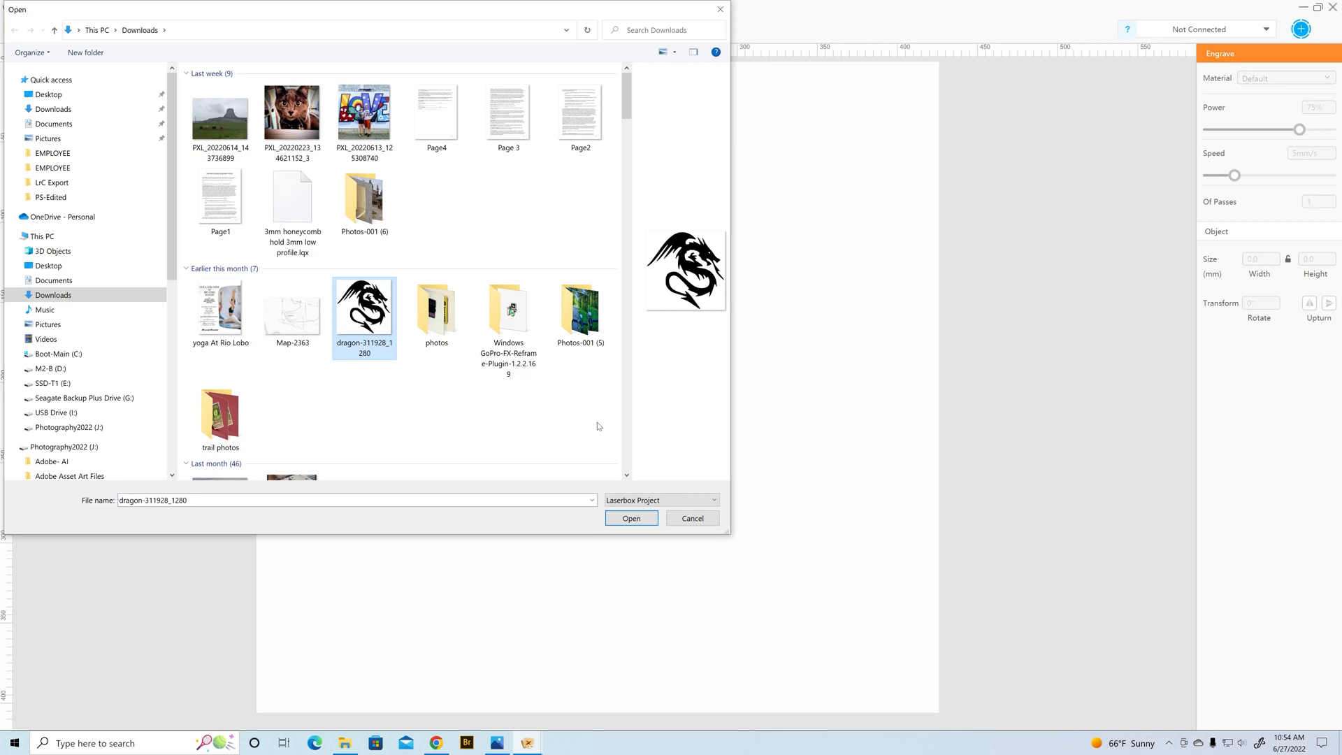
{"action": "left_click", "coordinate": [632, 518]}
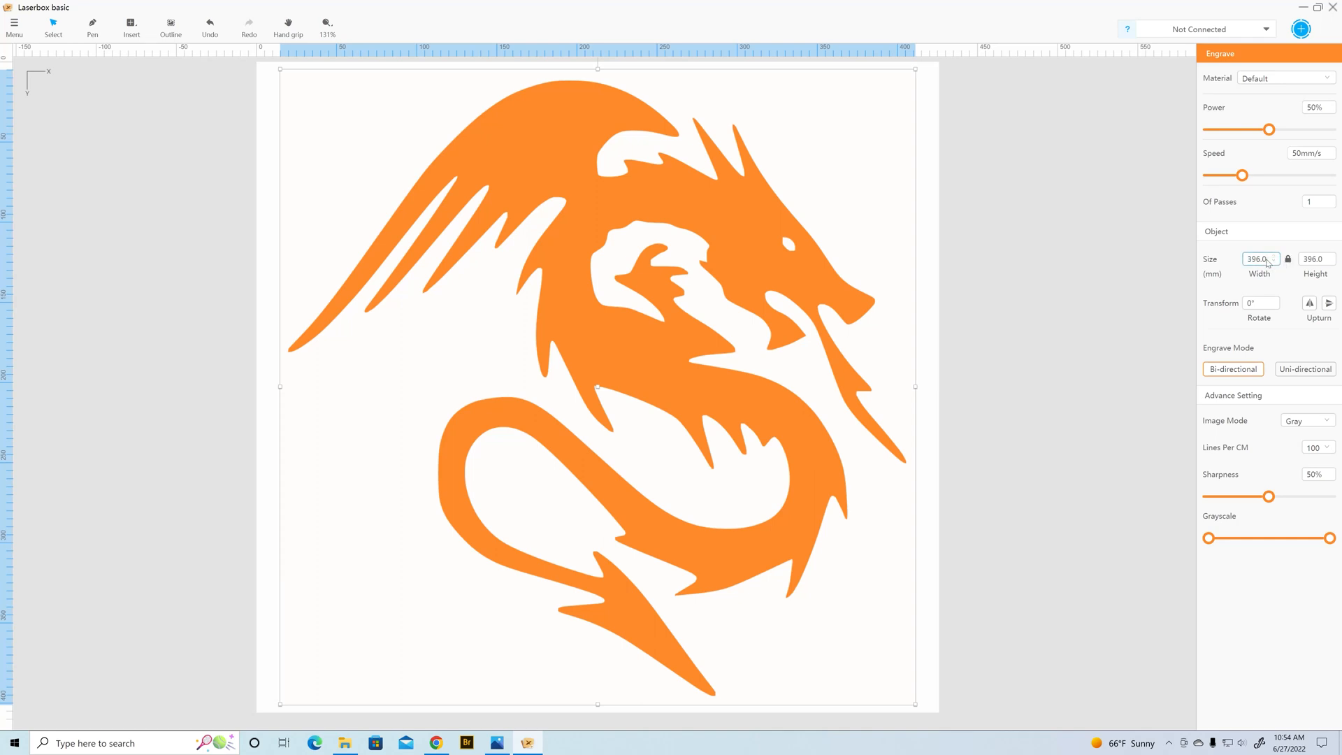
{"action": "double_click", "coordinate": [1257, 259]}
{"action": "type", "text": "100"}
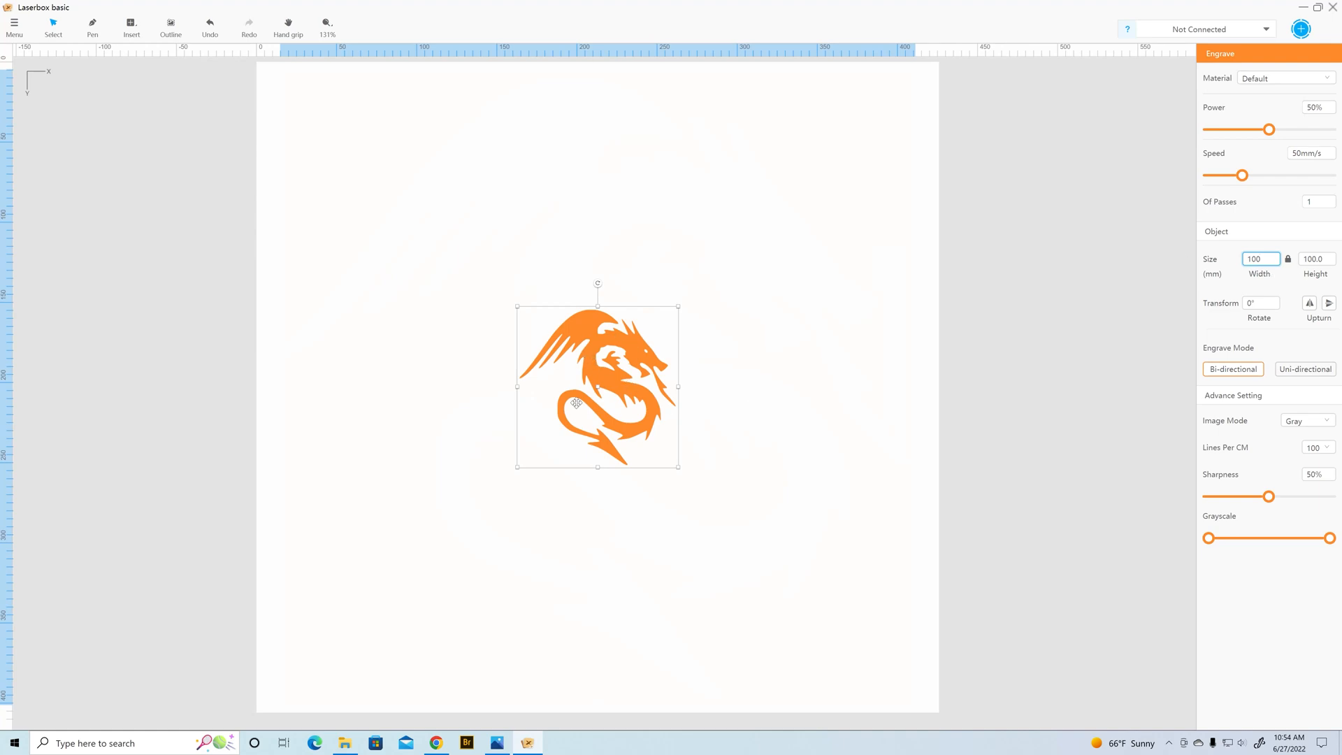
Generate an outline around the dragon image and switch the outline's processing type to Cut.
{"action": "left_click", "coordinate": [171, 27]}
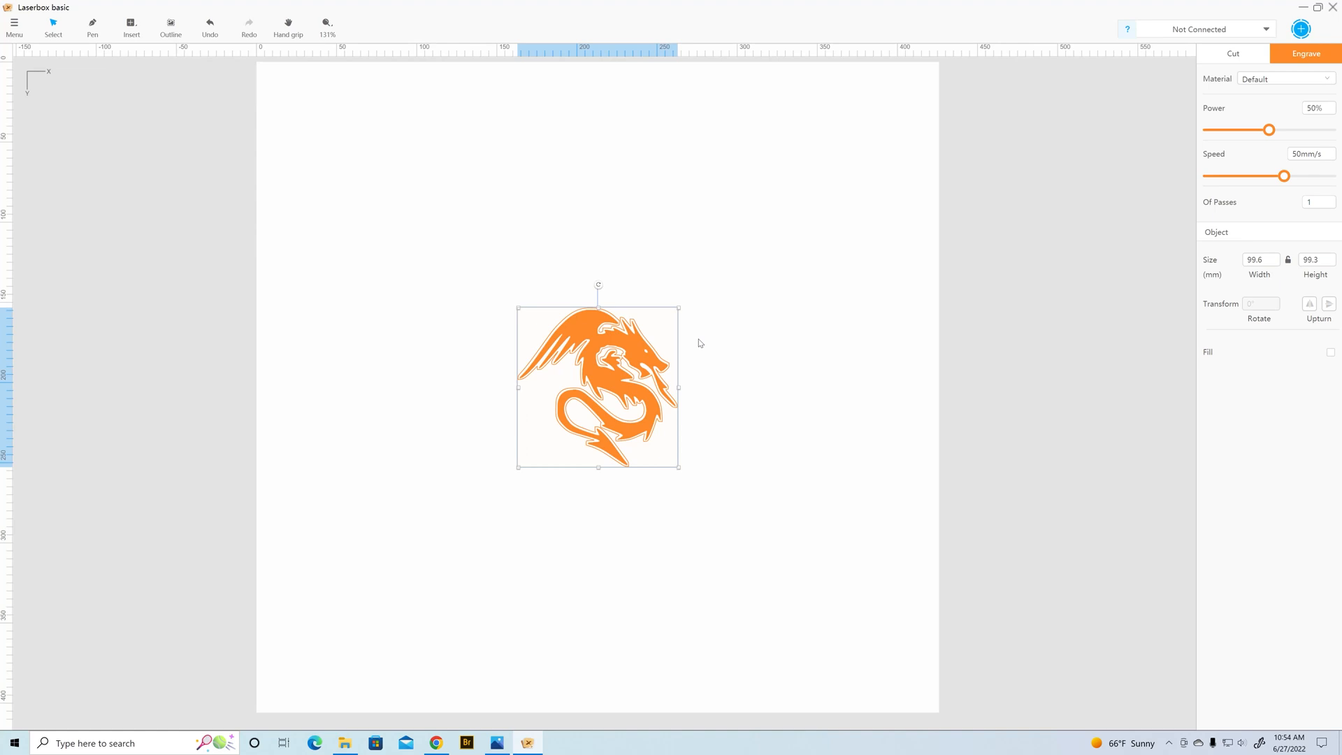
{"action": "scroll", "coordinate": [608, 325], "scroll_direction": "down", "scroll_amount": 2}
{"action": "scroll", "coordinate": [606, 314], "scroll_direction": "up", "scroll_amount": 7}
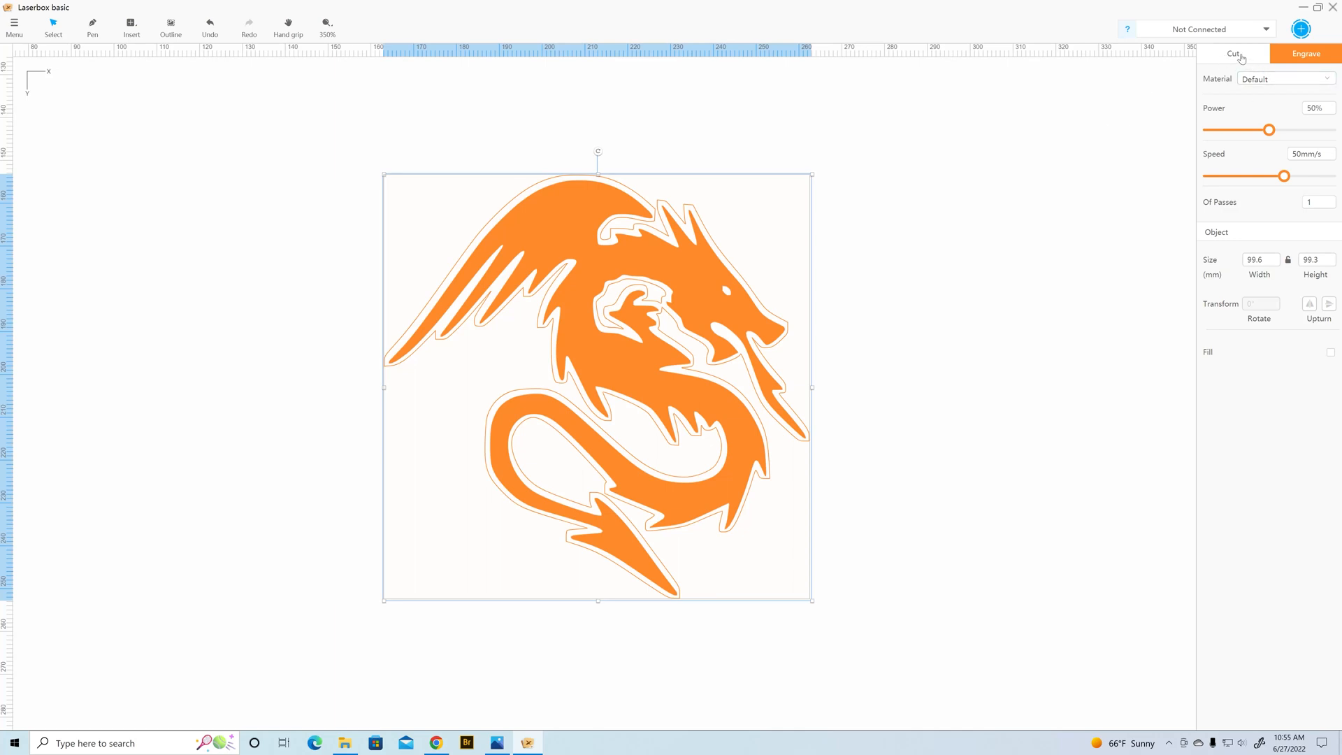
{"action": "left_click", "coordinate": [924, 241]}
{"action": "left_click", "coordinate": [717, 248]}
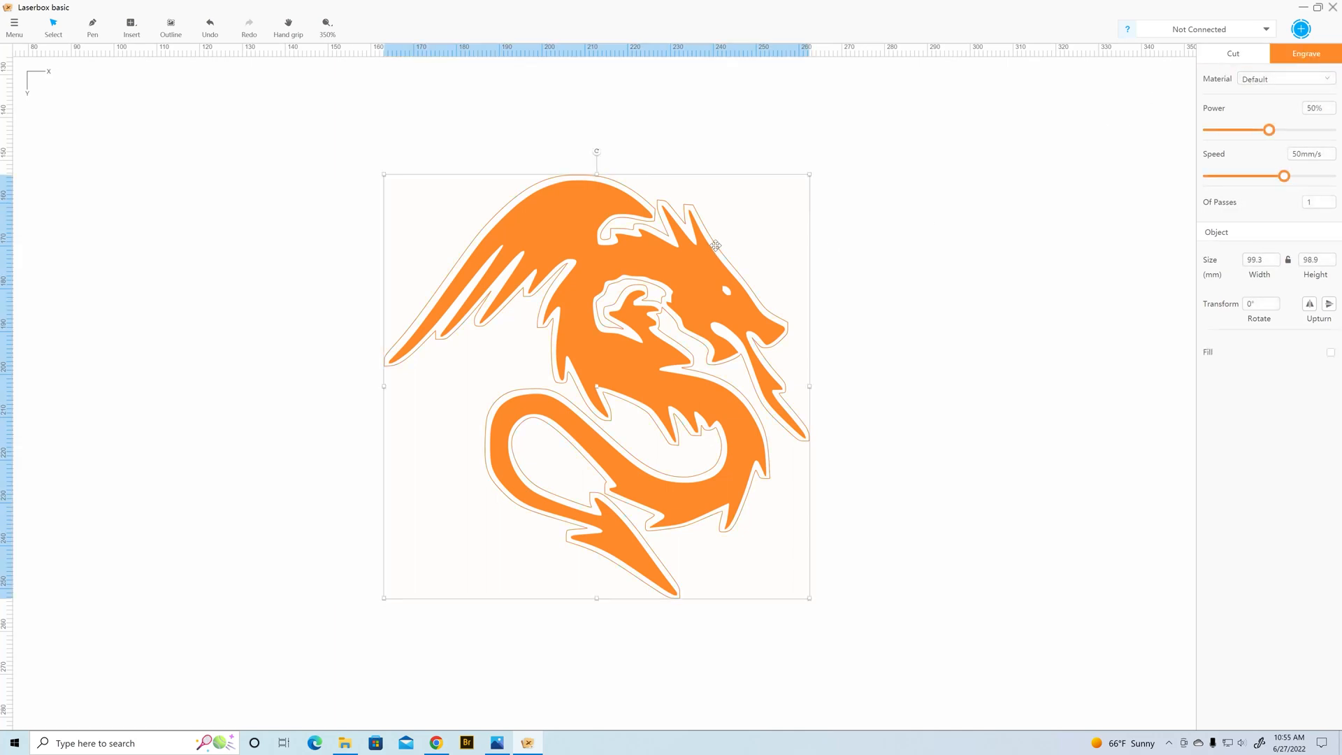
{"action": "left_click", "coordinate": [1233, 55]}
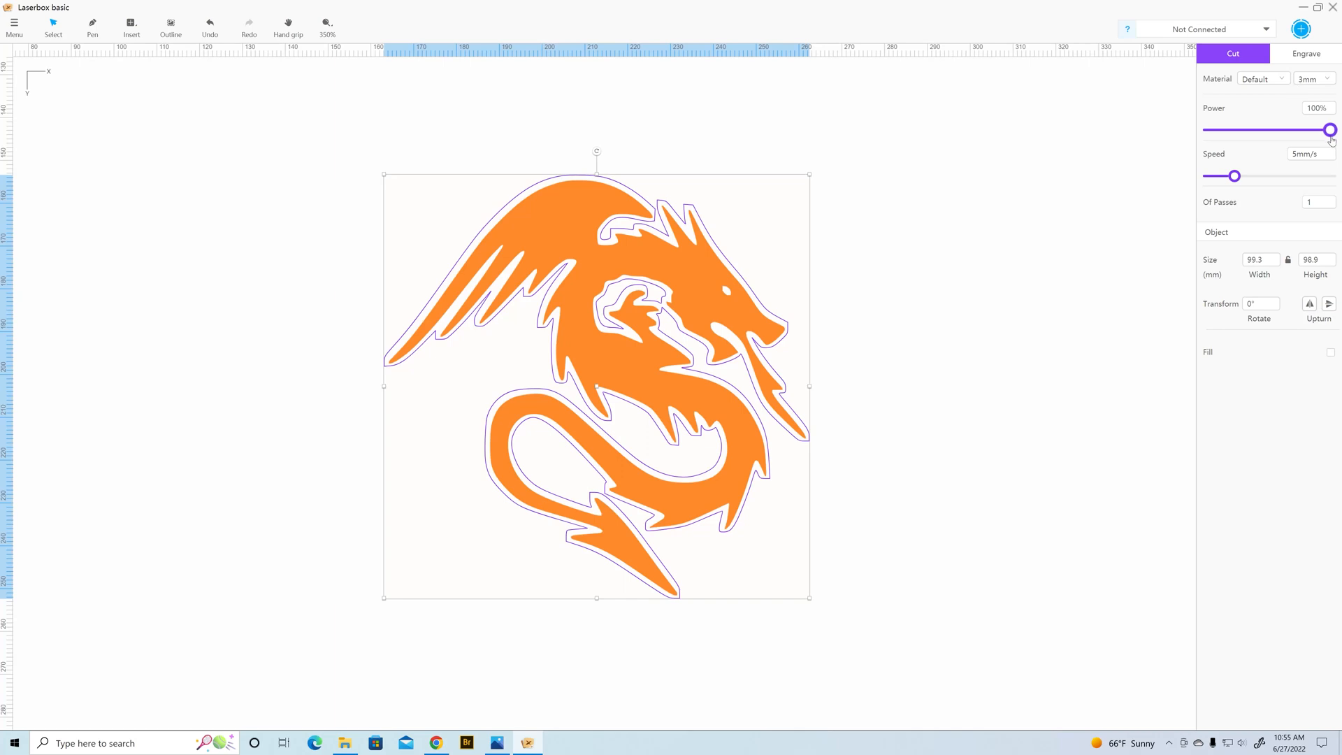
{"action": "left_click", "coordinate": [909, 238]}
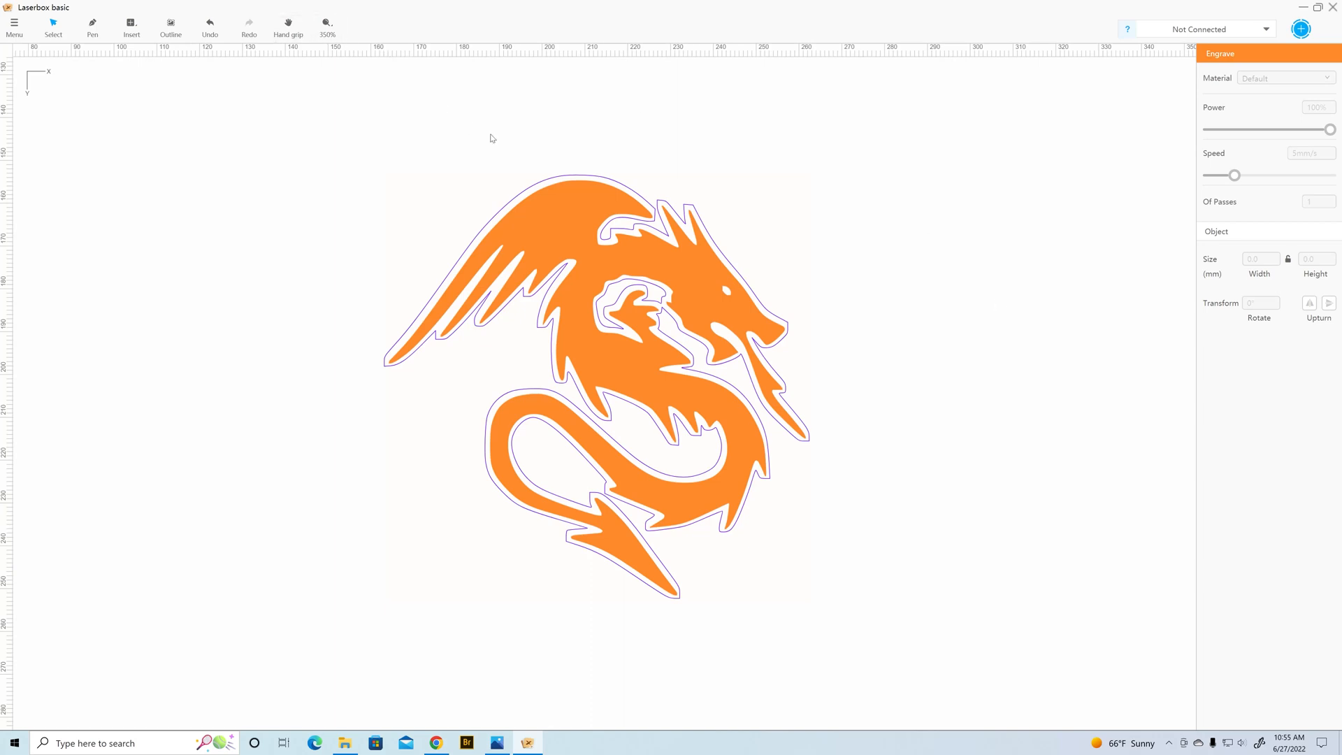
Draw a circle about 7.4 mm wide, place it on the top of the dragon's wing and switch it to Cut.
{"action": "left_click", "coordinate": [132, 28]}
{"action": "left_click", "coordinate": [174, 146]}
{"action": "left_click_drag", "start_coordinate": [273, 137], "coordinate": [229, 106]}
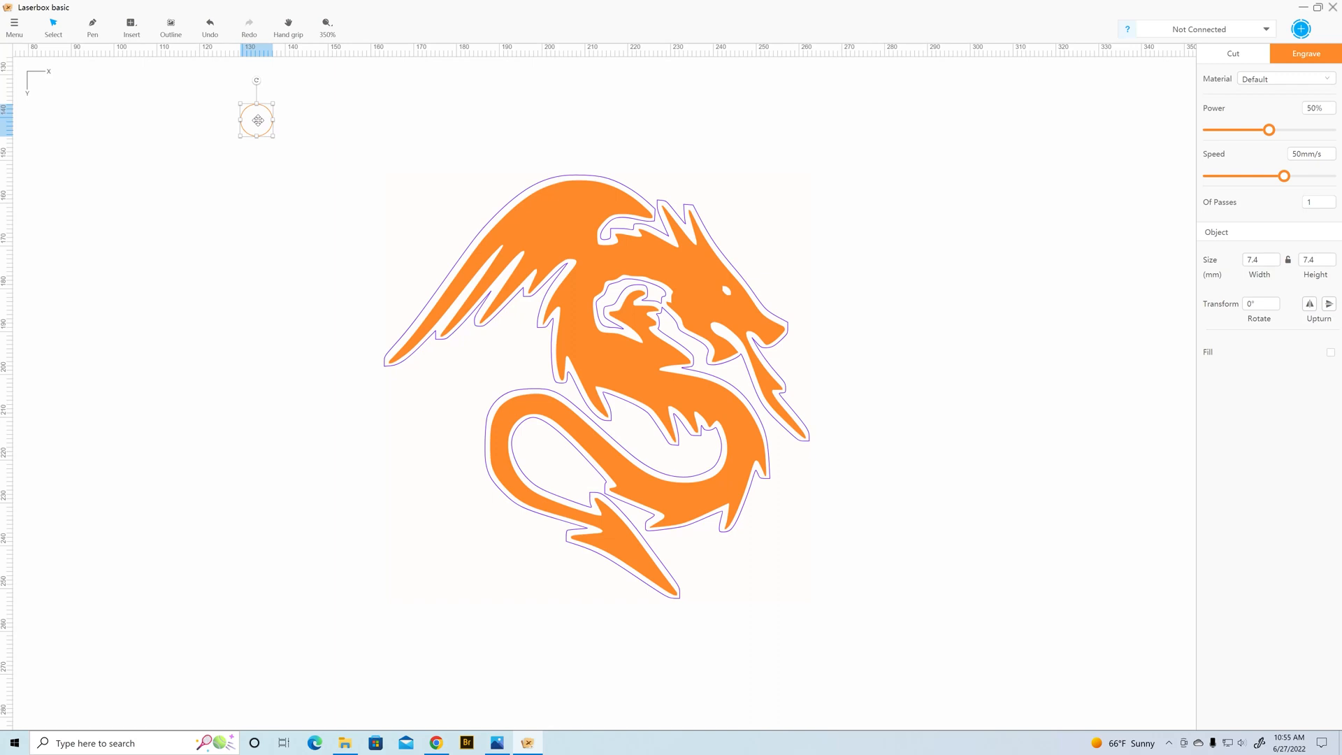
{"action": "left_click_drag", "start_coordinate": [255, 120], "coordinate": [596, 205]}
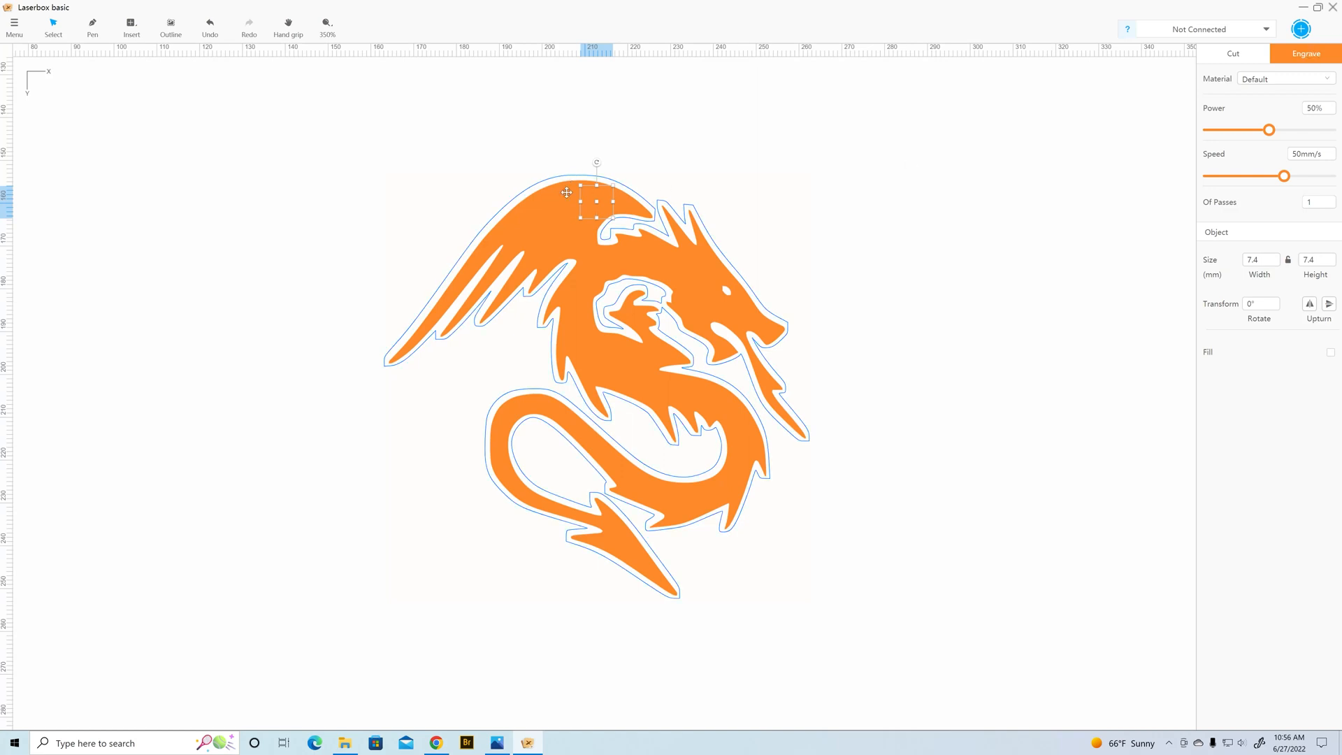
{"action": "left_click", "coordinate": [1234, 55]}
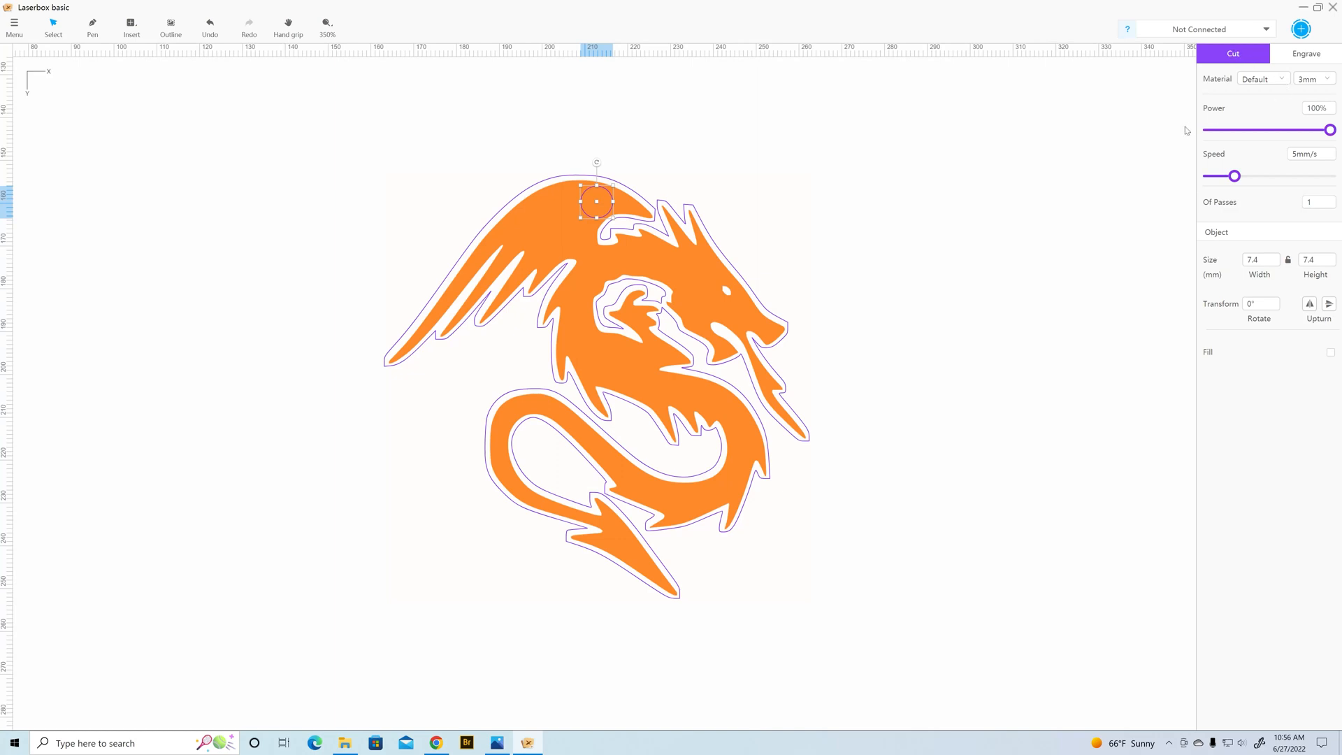
{"action": "left_click", "coordinate": [793, 119]}
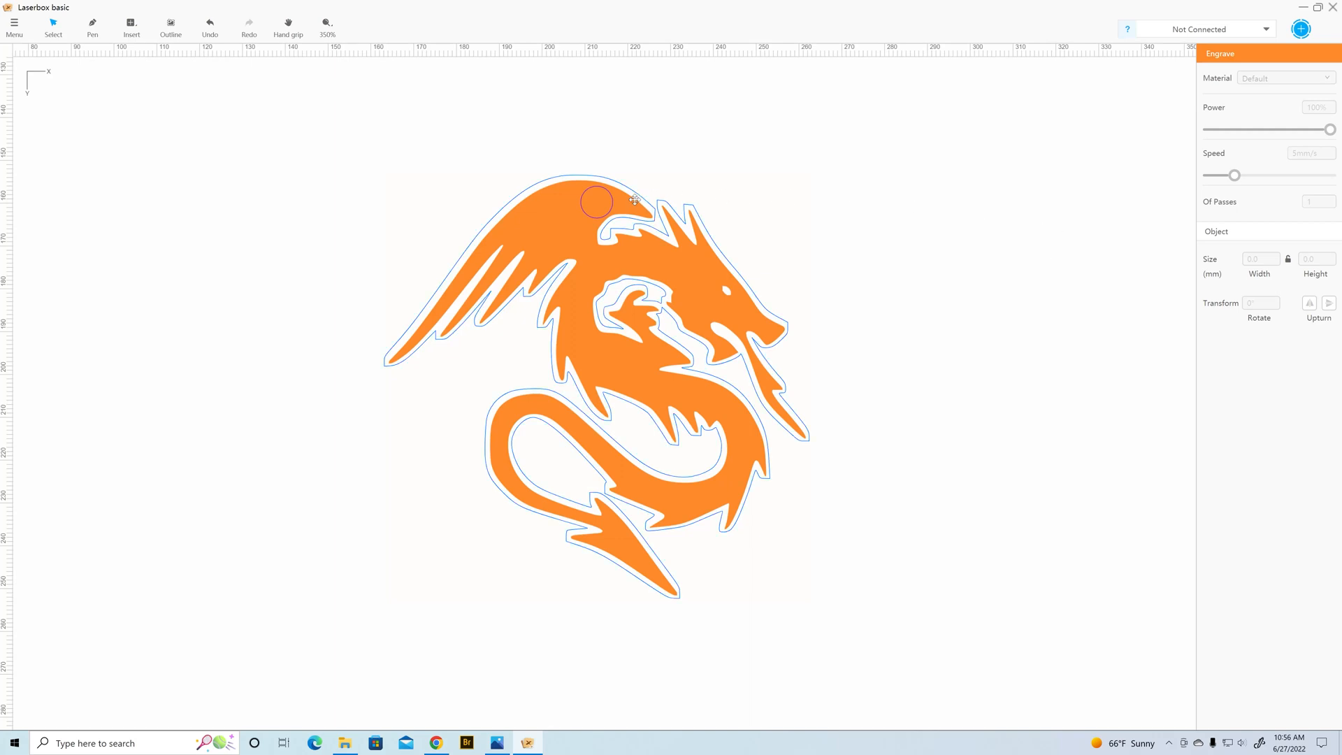
Lower the small circle's cutting power to 21%.
{"action": "left_click", "coordinate": [612, 201]}
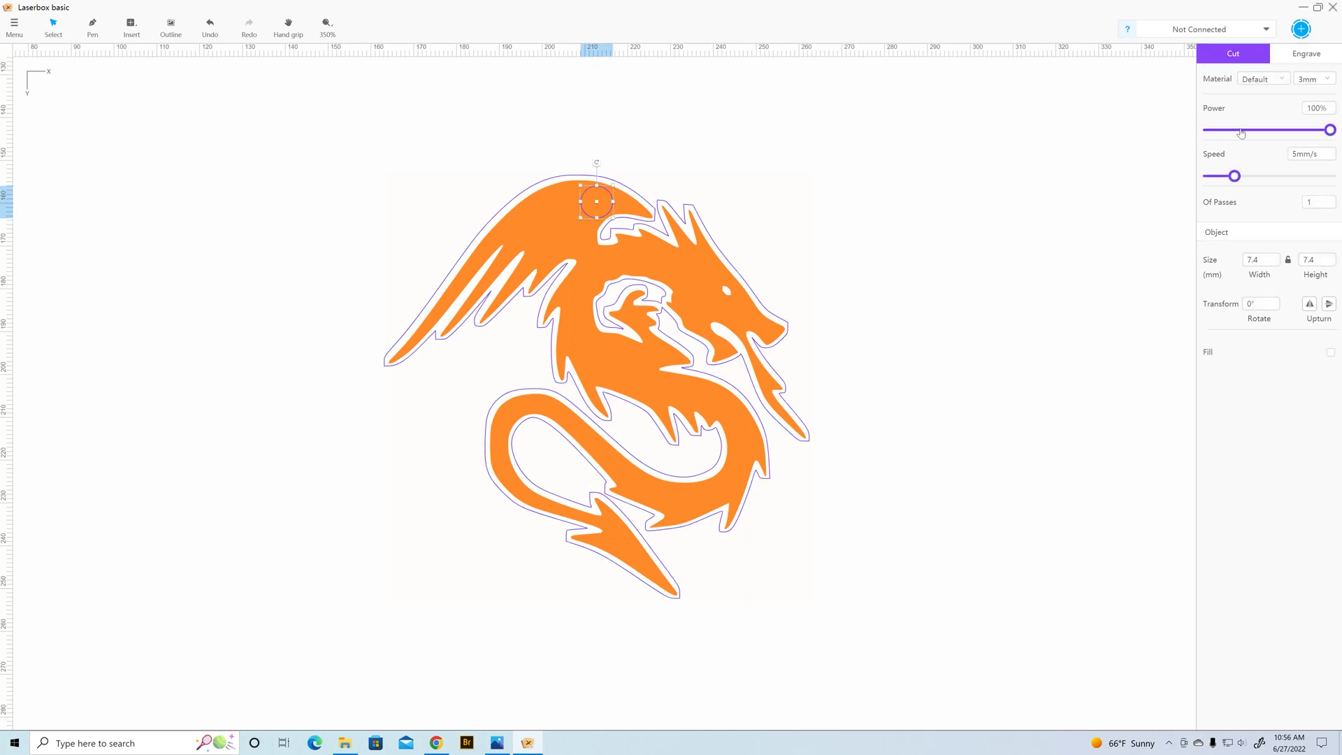
{"action": "left_click", "coordinate": [1233, 132]}
{"action": "left_click", "coordinate": [968, 148]}
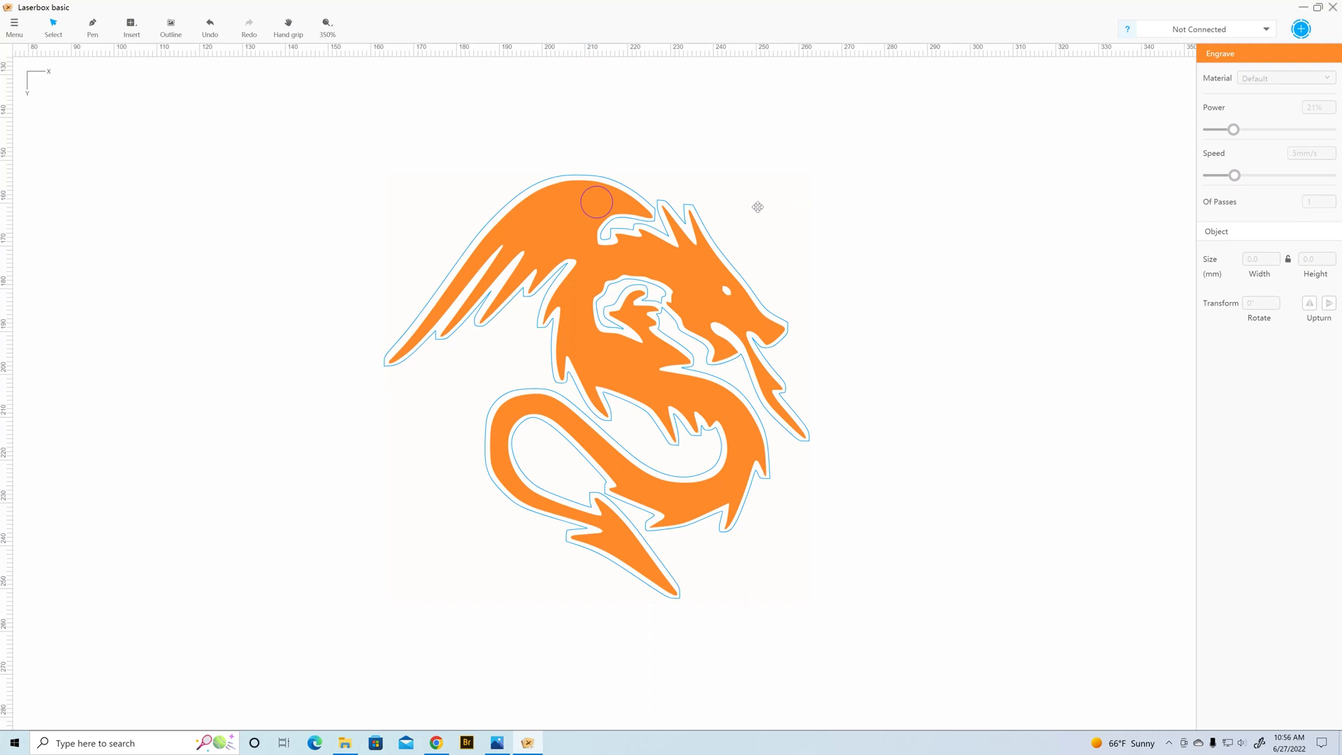
Compare the dragon outline's cut settings with those of the small circle.
{"action": "left_click", "coordinate": [715, 237]}
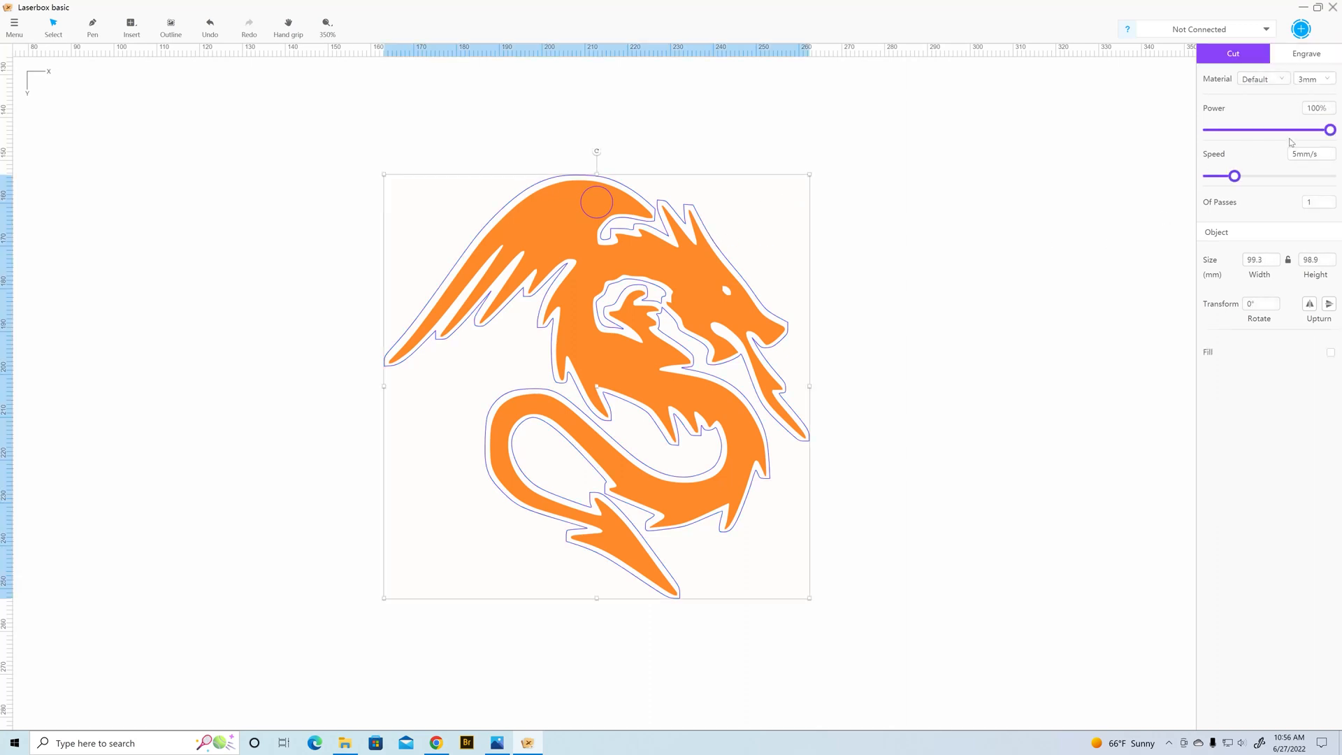
{"action": "left_click", "coordinate": [610, 205]}
{"action": "left_click", "coordinate": [551, 218]}
Move the cut outline off the dragon image onto the empty canvas to its left.
{"action": "scroll", "coordinate": [657, 424], "scroll_direction": "down", "scroll_amount": 2}
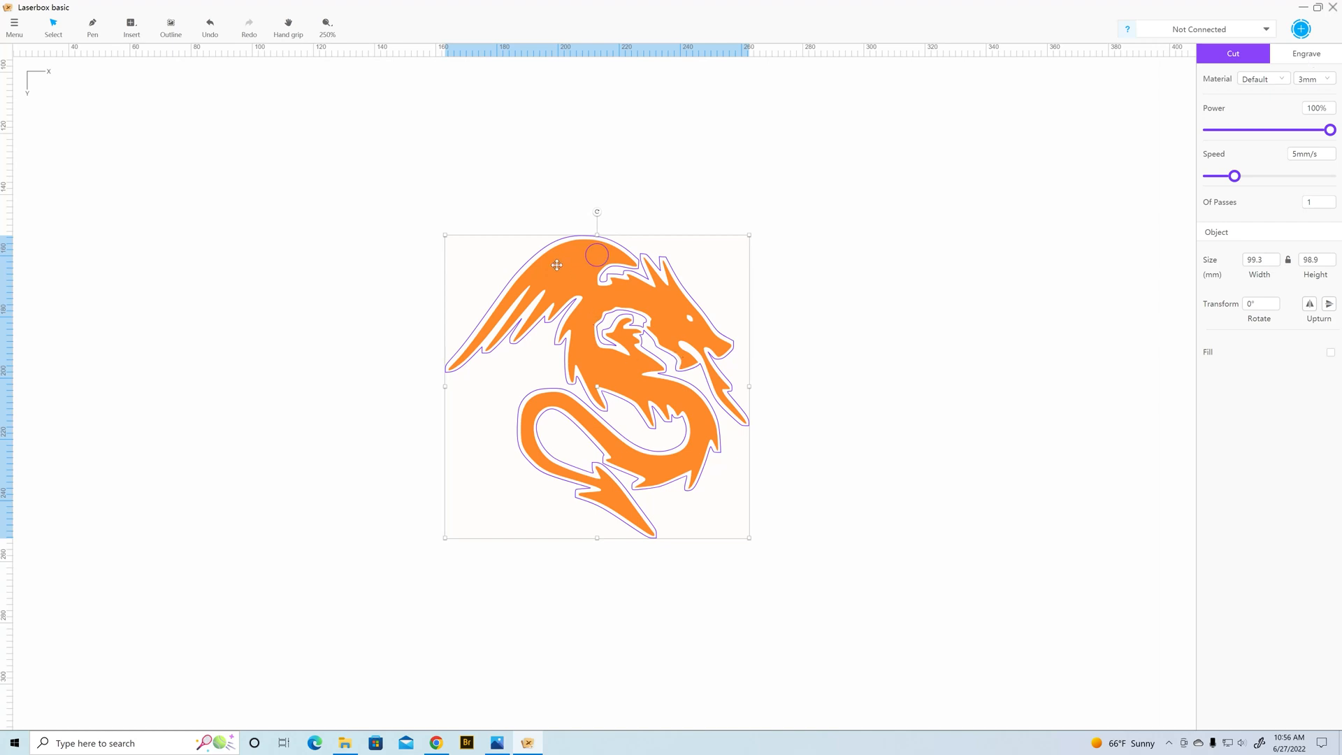
{"action": "left_click", "coordinate": [1013, 372]}
{"action": "left_click", "coordinate": [577, 268]}
{"action": "left_click_drag", "start_coordinate": [596, 389], "coordinate": [261, 334]}
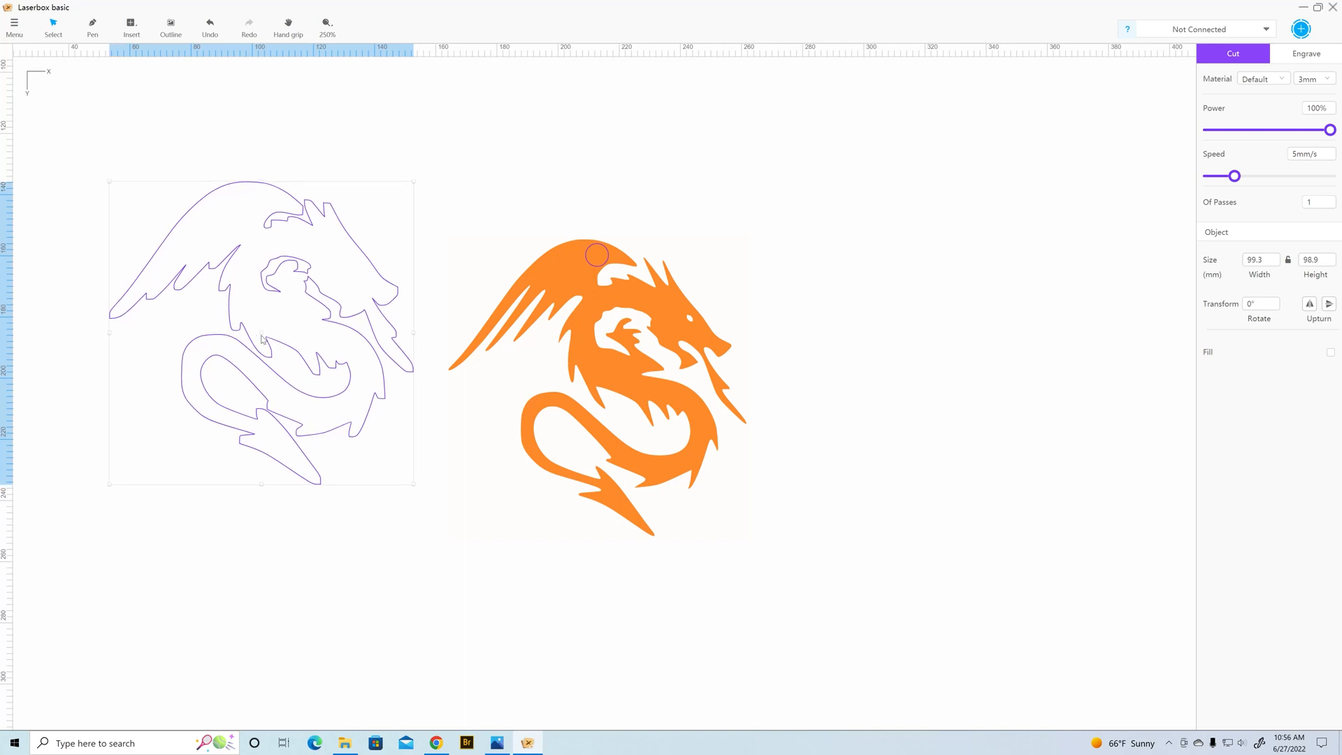
Set the dragon image's engraving power to 68% and its speed to 96 mm/s.
{"action": "left_click", "coordinate": [510, 314]}
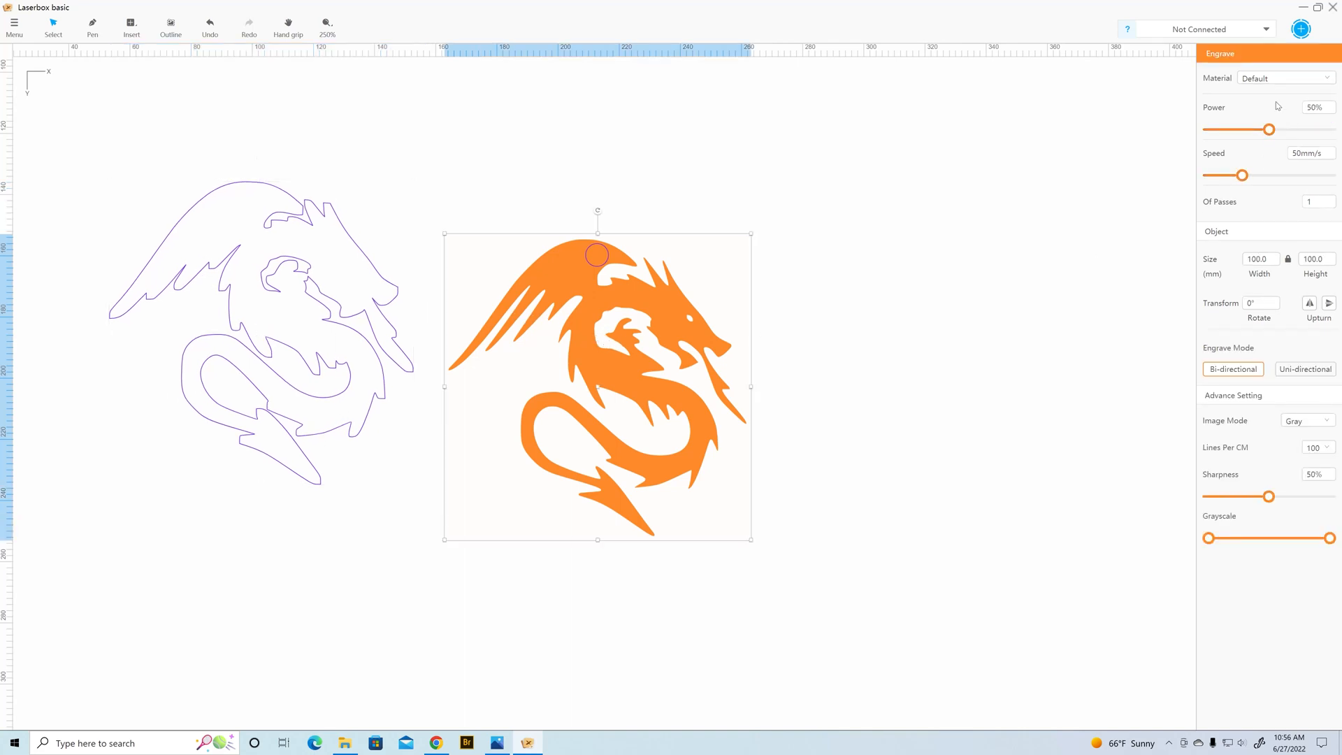
{"action": "left_click_drag", "start_coordinate": [1269, 130], "coordinate": [1292, 132]}
{"action": "left_click_drag", "start_coordinate": [1243, 176], "coordinate": [1276, 181]}
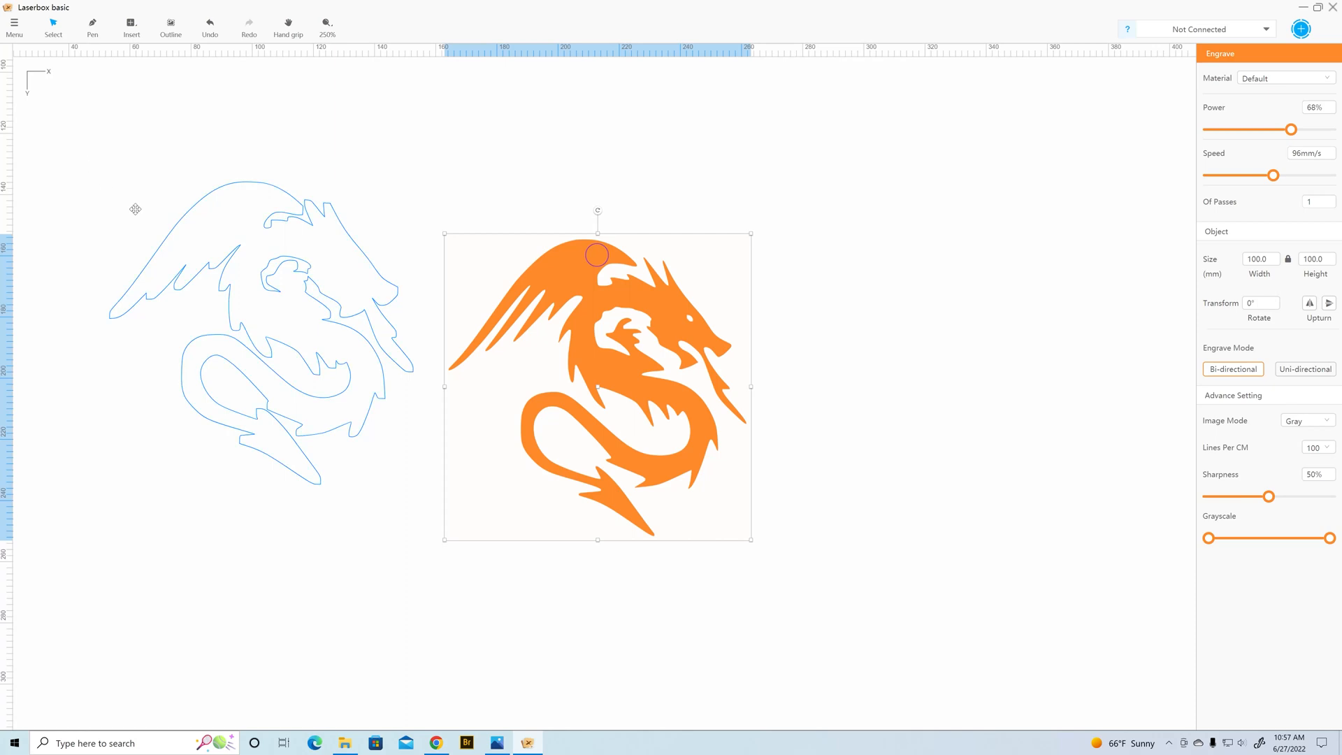
Move the cut outline back around the dragon image and inspect its alignment up close.
{"action": "left_click", "coordinate": [168, 230]}
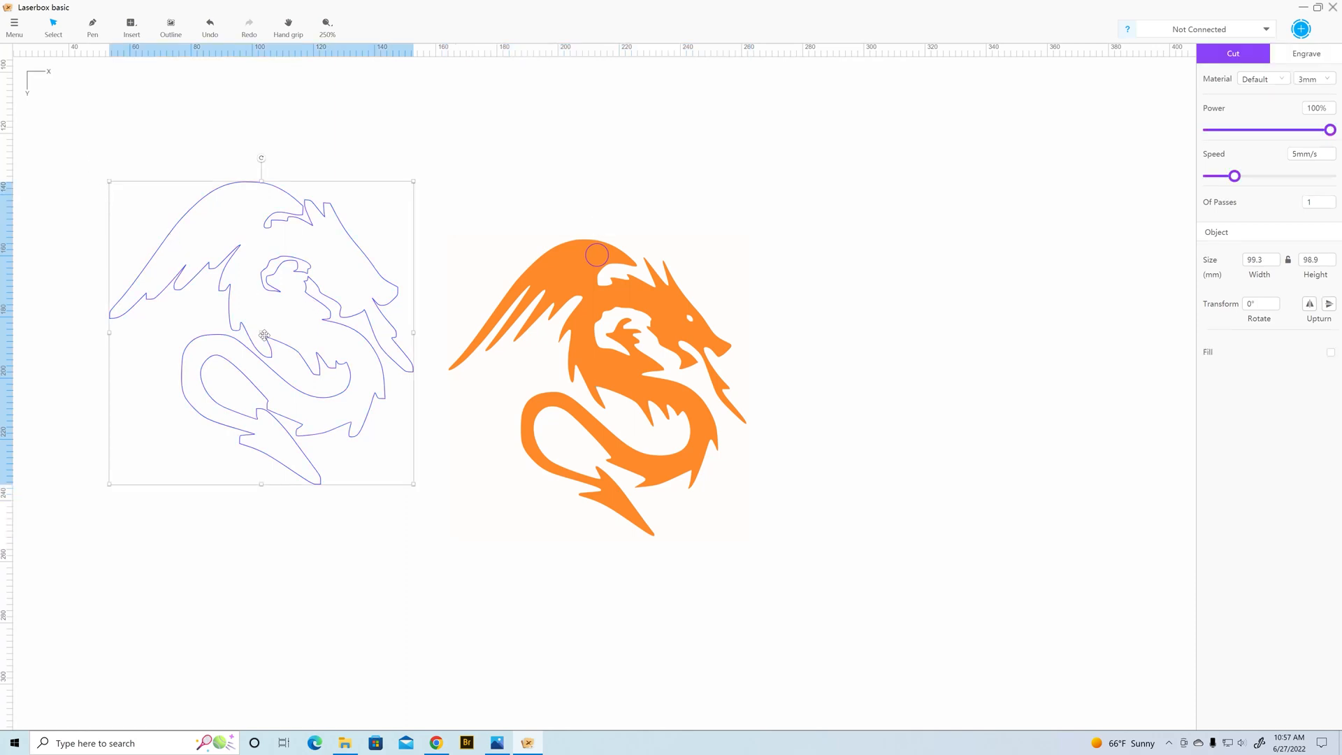
{"action": "left_click_drag", "start_coordinate": [263, 335], "coordinate": [599, 392]}
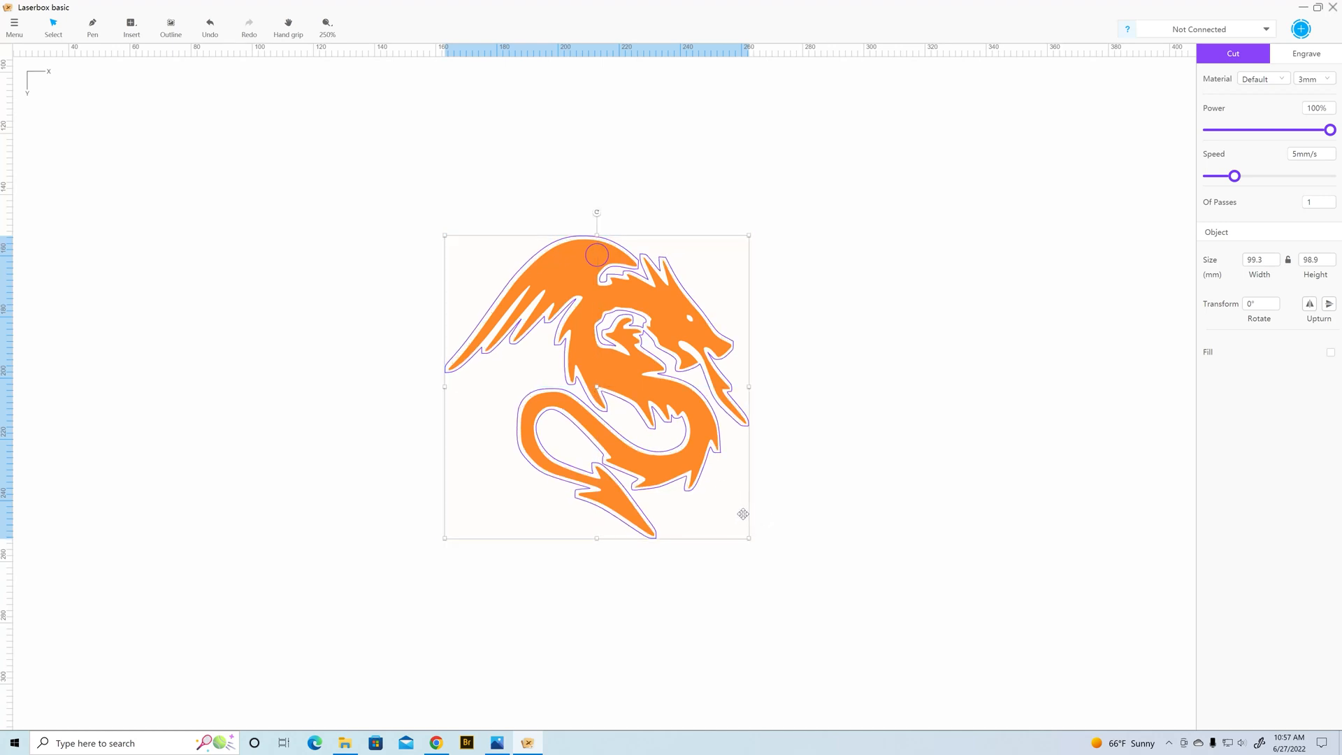
{"action": "scroll", "coordinate": [664, 381], "scroll_direction": "down", "scroll_amount": 3}
{"action": "scroll", "coordinate": [662, 380], "scroll_direction": "up", "scroll_amount": 5}
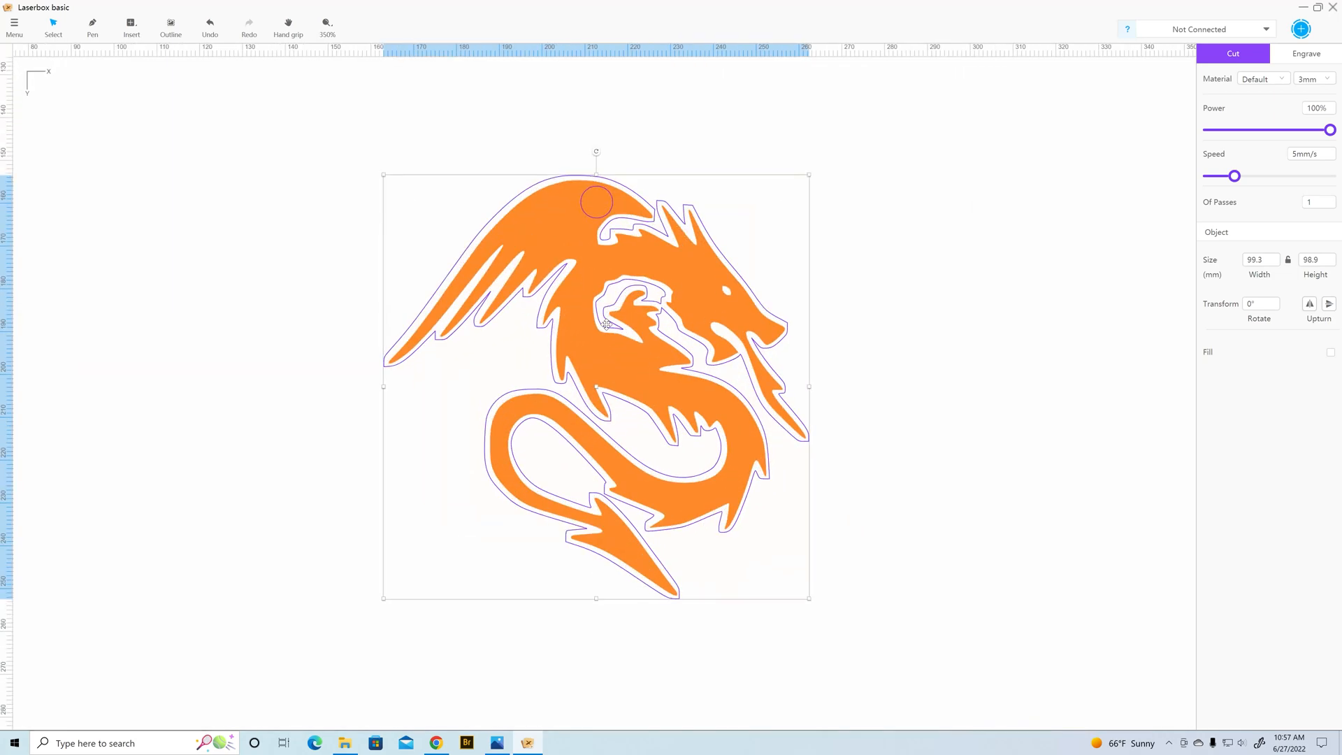
{"action": "scroll", "coordinate": [605, 323], "scroll_direction": "up", "scroll_amount": 2}
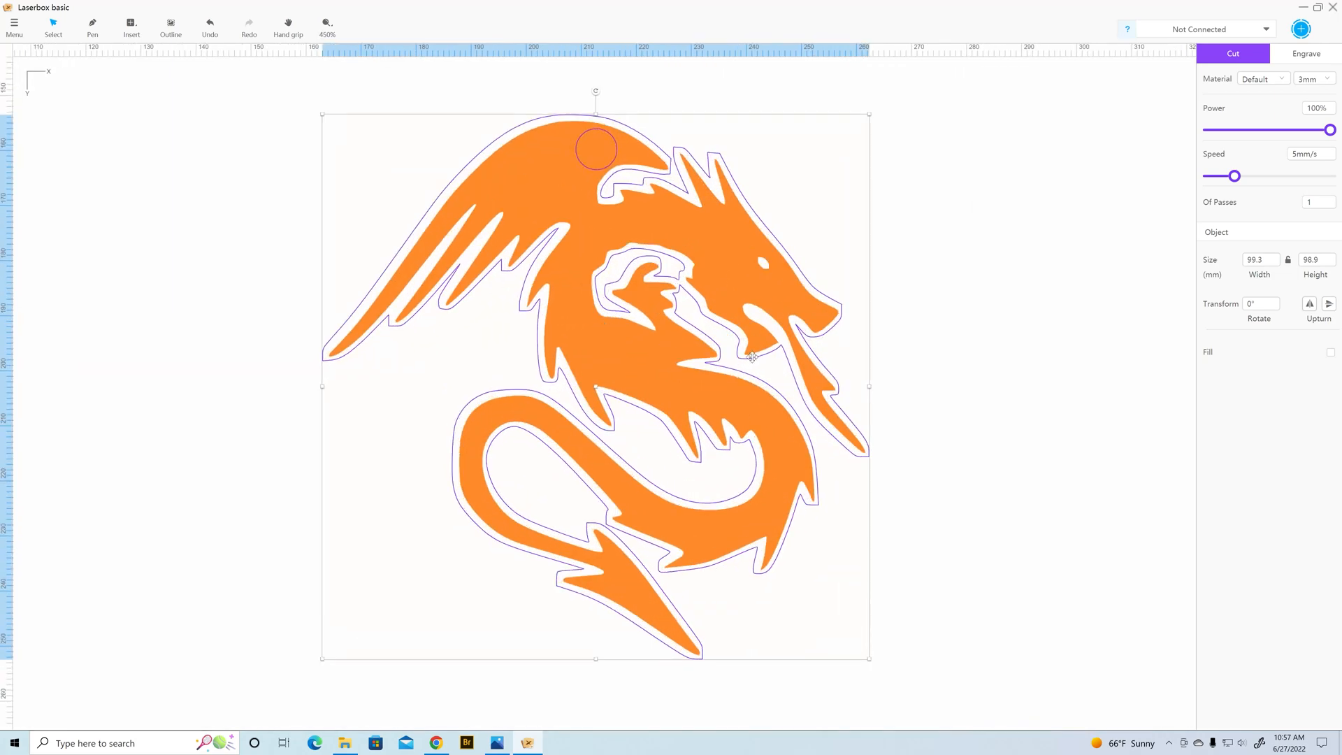
{"action": "scroll", "coordinate": [770, 508], "scroll_direction": "down", "scroll_amount": 4}
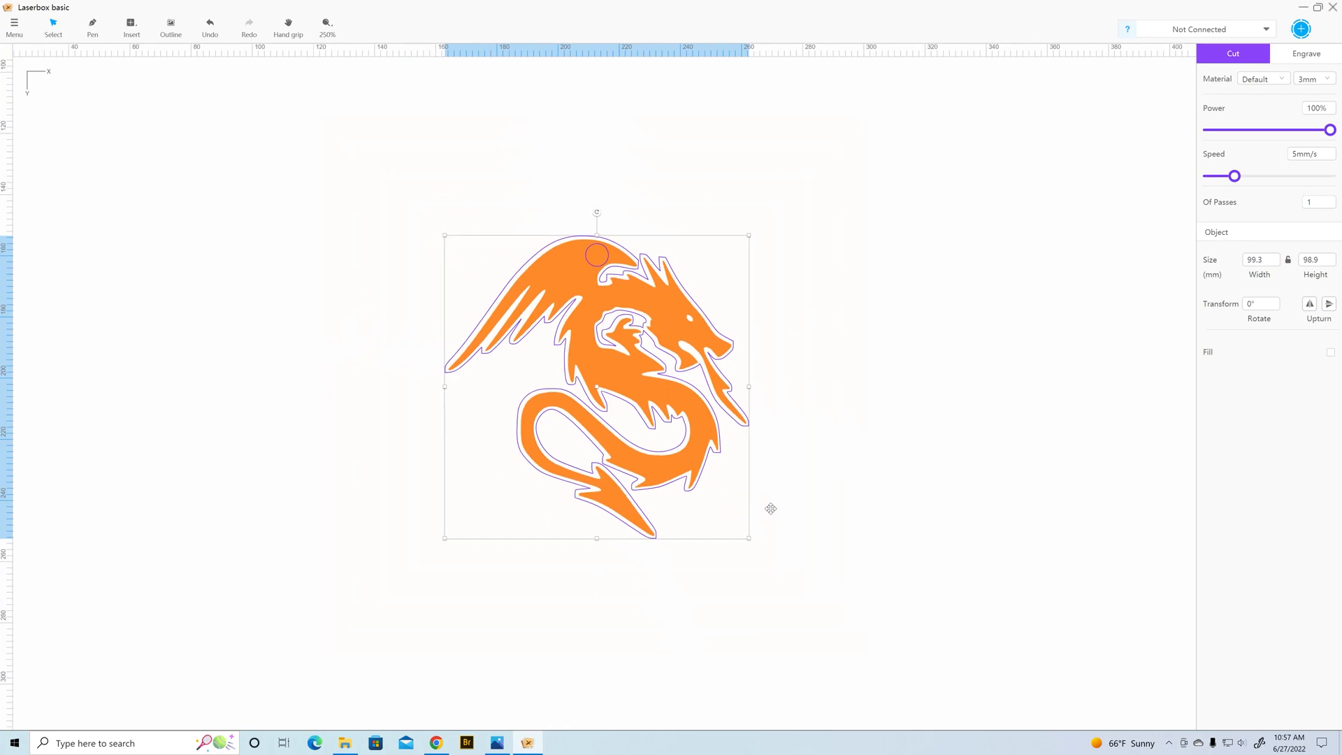
Select the dragon image, its outline and the circle together and delete them.
{"action": "scroll", "coordinate": [770, 508], "scroll_direction": "down", "scroll_amount": 1}
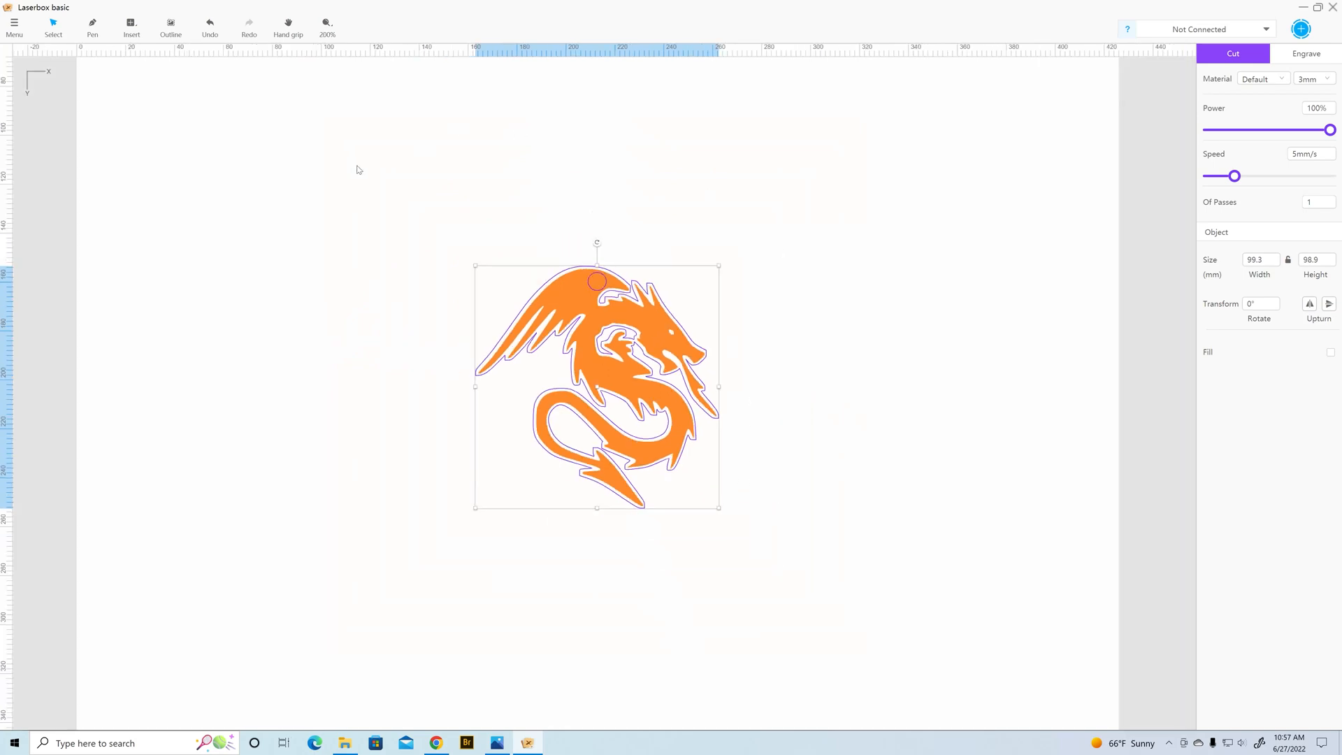
{"action": "left_click_drag", "start_coordinate": [344, 176], "coordinate": [855, 605]}
{"action": "key", "text": "Delete"}
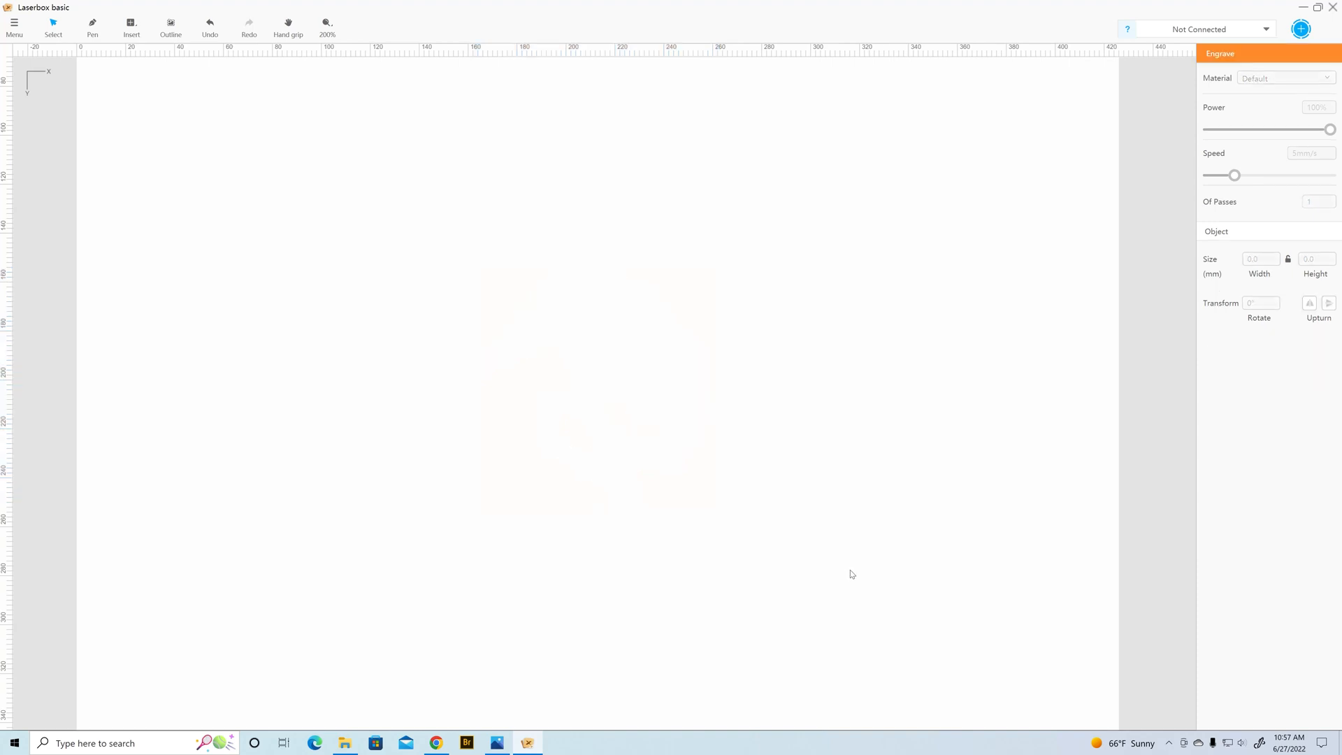
Import the cat photo PXL_20220223_134621152_3 from the Downloads folder.
{"action": "left_click", "coordinate": [14, 26]}
{"action": "left_click", "coordinate": [40, 58]}
{"action": "left_click", "coordinate": [280, 114]}
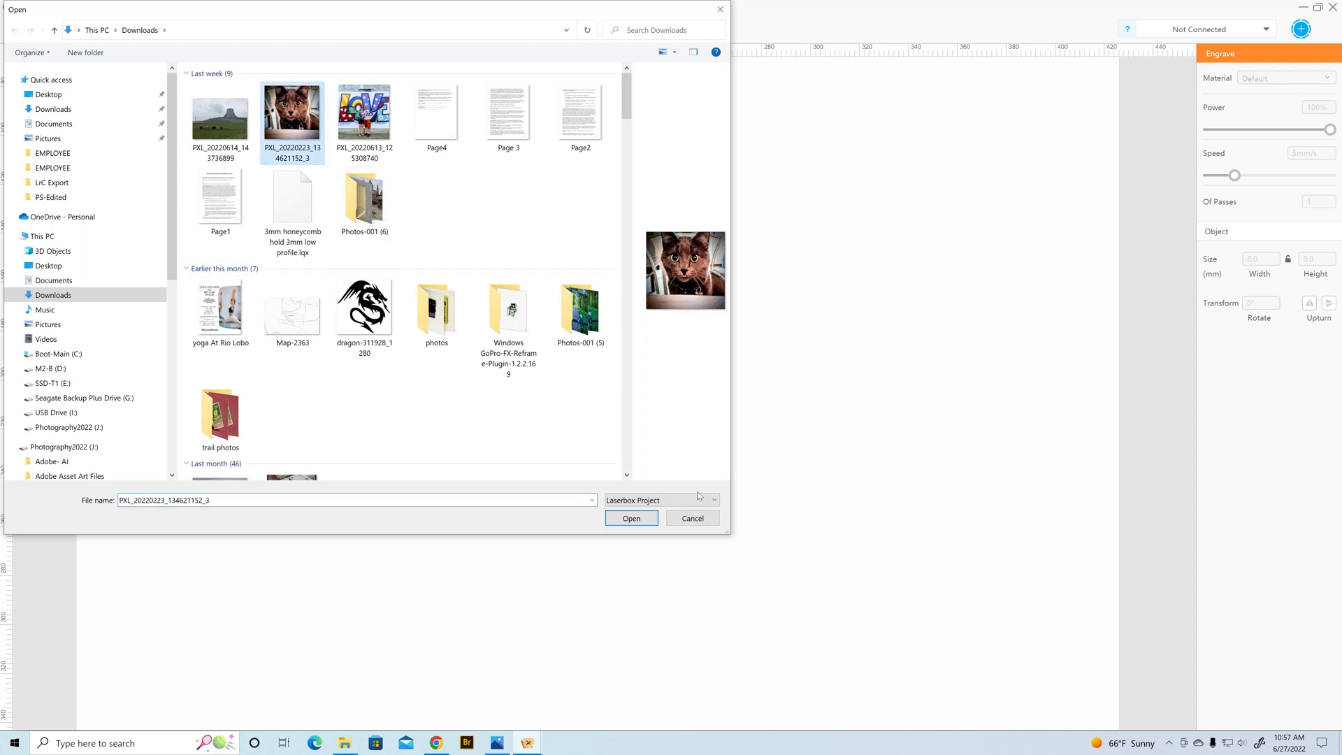
{"action": "left_click", "coordinate": [631, 518]}
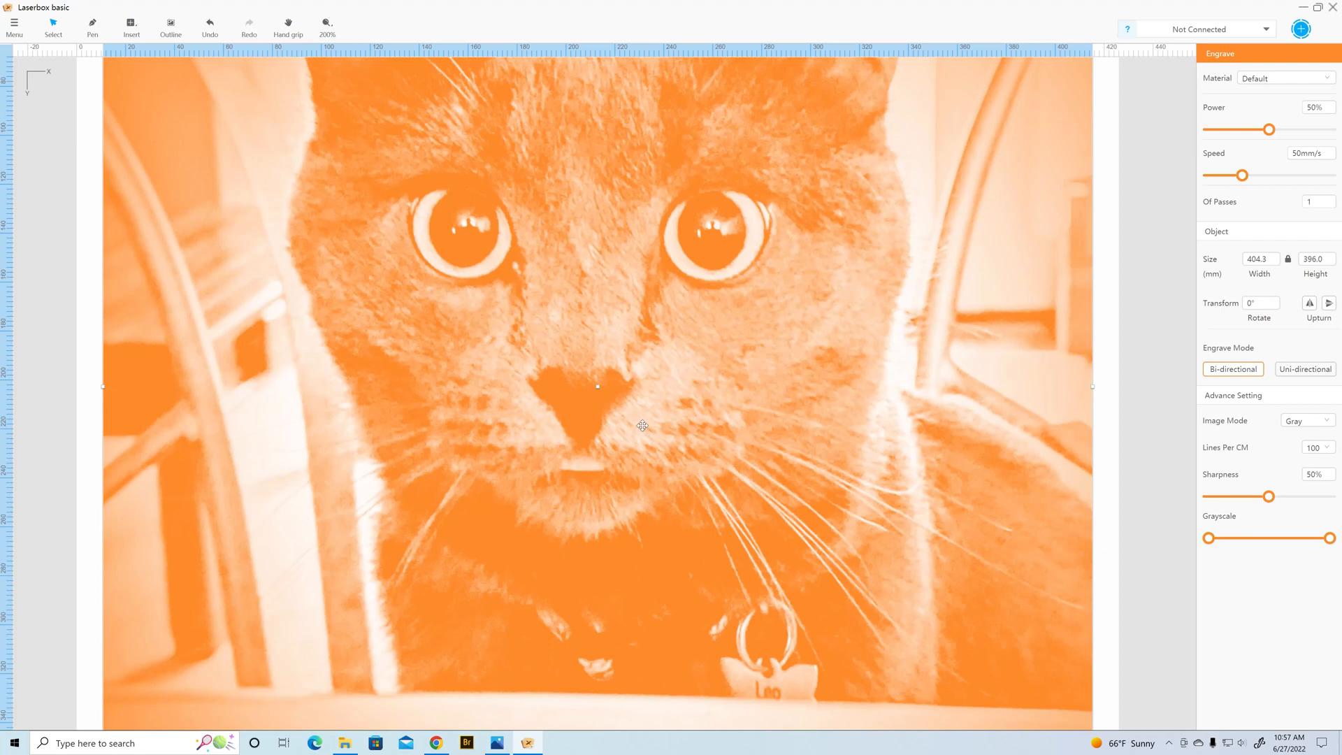
Resize the cat photo to a width of 200 mm with its proportions locked.
{"action": "scroll", "coordinate": [643, 425], "scroll_direction": "down", "scroll_amount": 3}
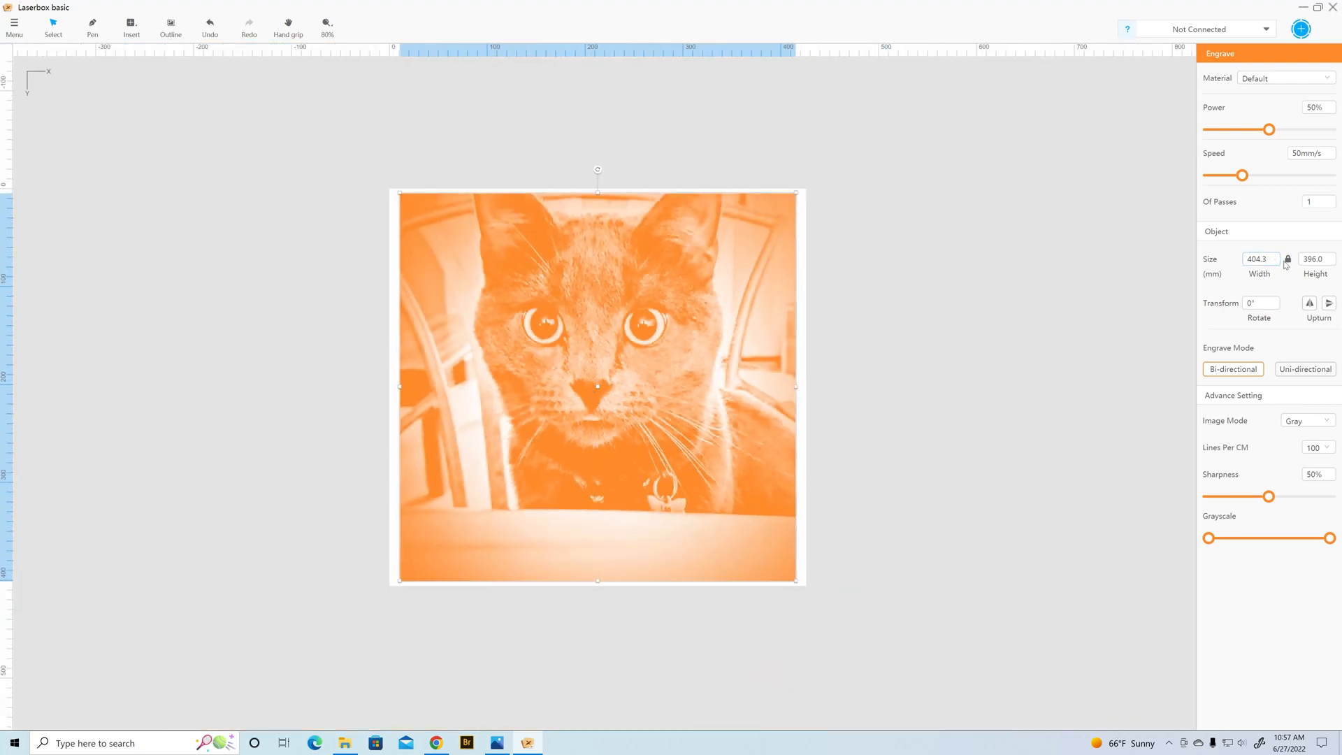
{"action": "double_click", "coordinate": [1257, 258]}
{"action": "type", "text": "100"}
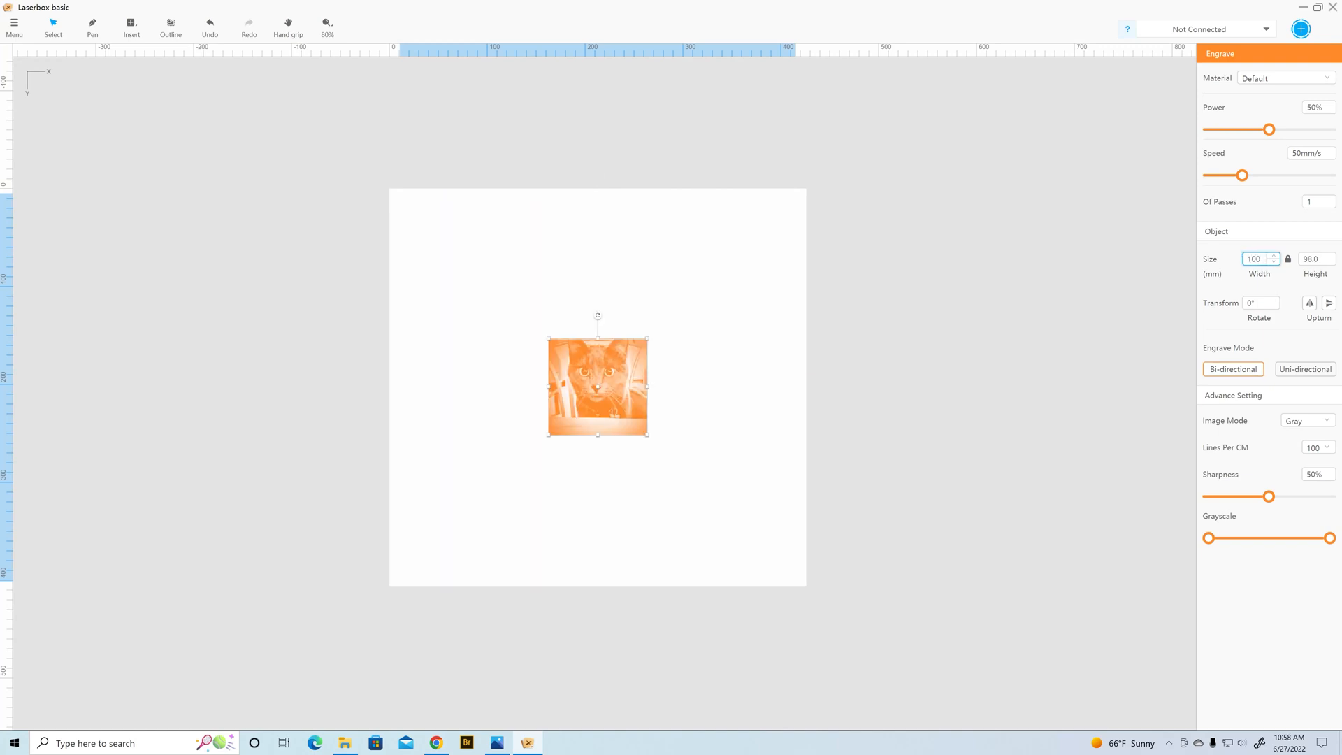
{"action": "key", "text": "BackSpace"}
{"action": "key", "text": "BackSpace"}
{"action": "type", "text": "00"}
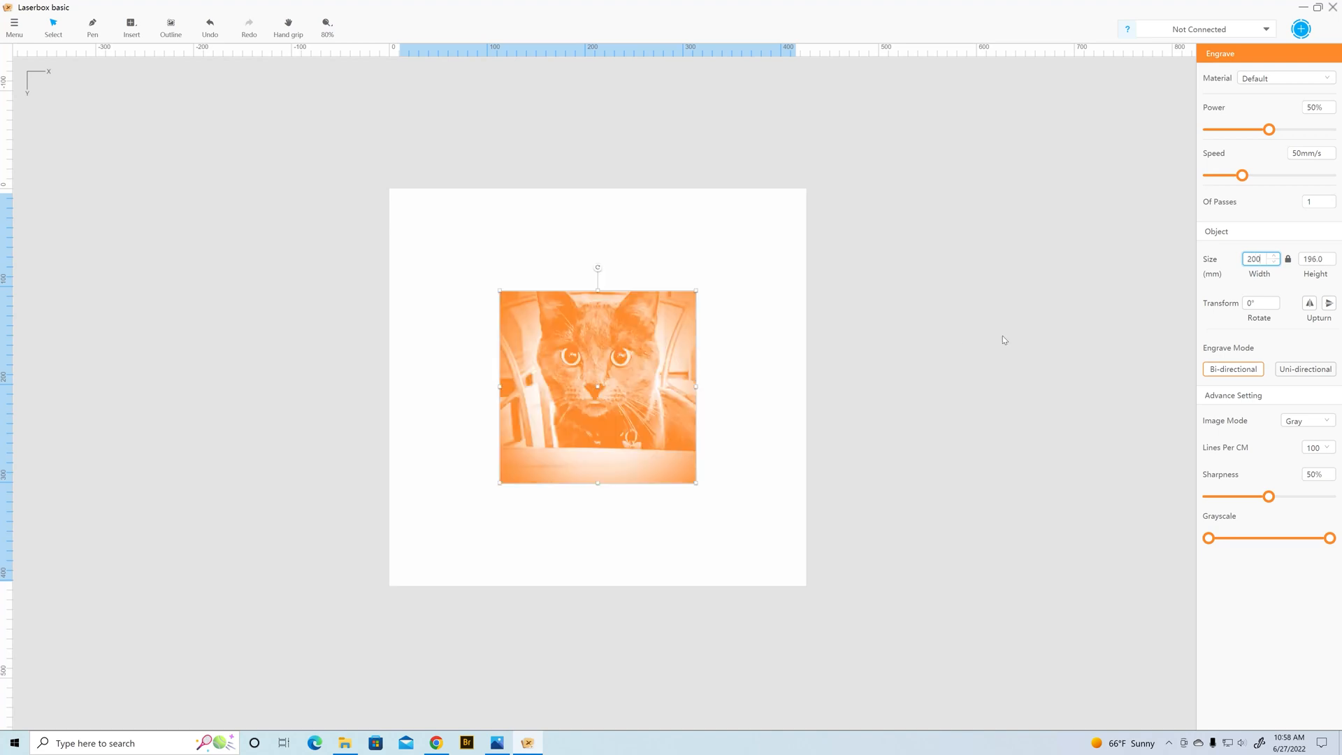
{"action": "left_click", "coordinate": [766, 406]}
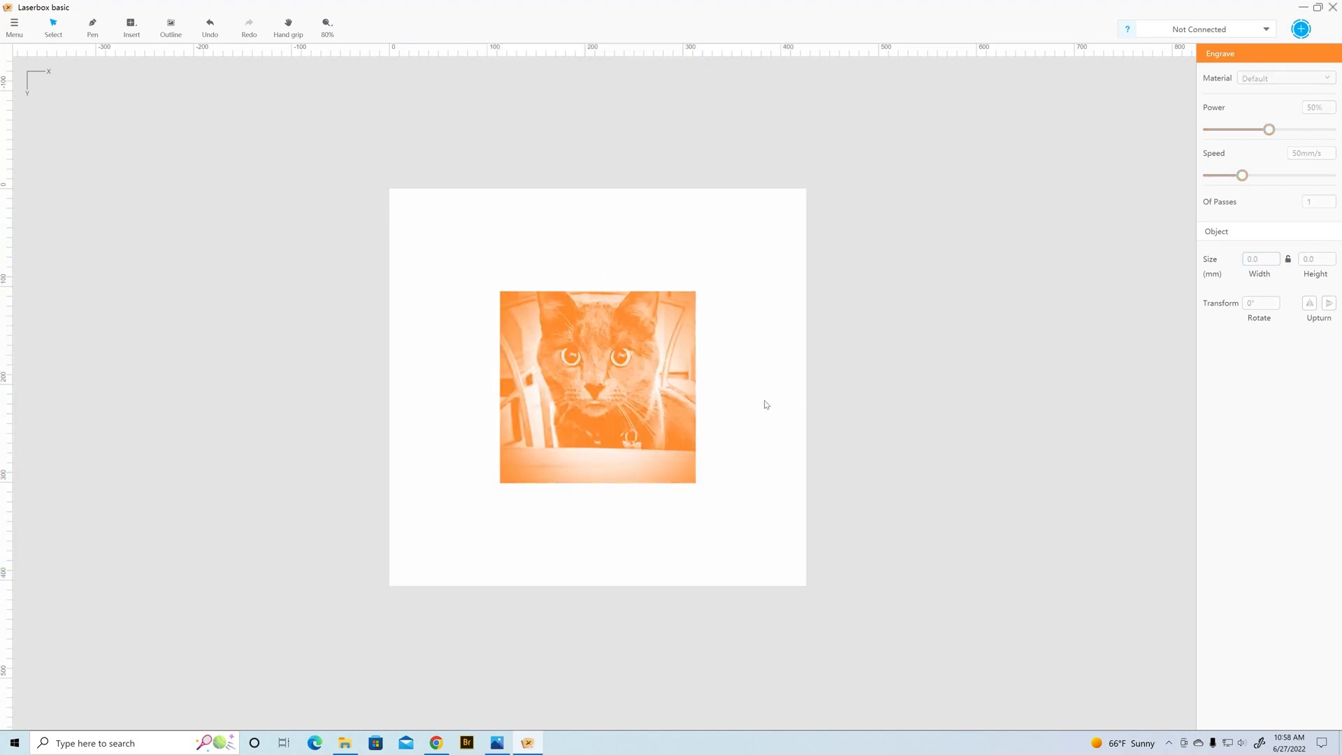
Set the cat photo's image mode to Jarvis and its sharpness to 100%.
{"action": "left_click", "coordinate": [620, 406]}
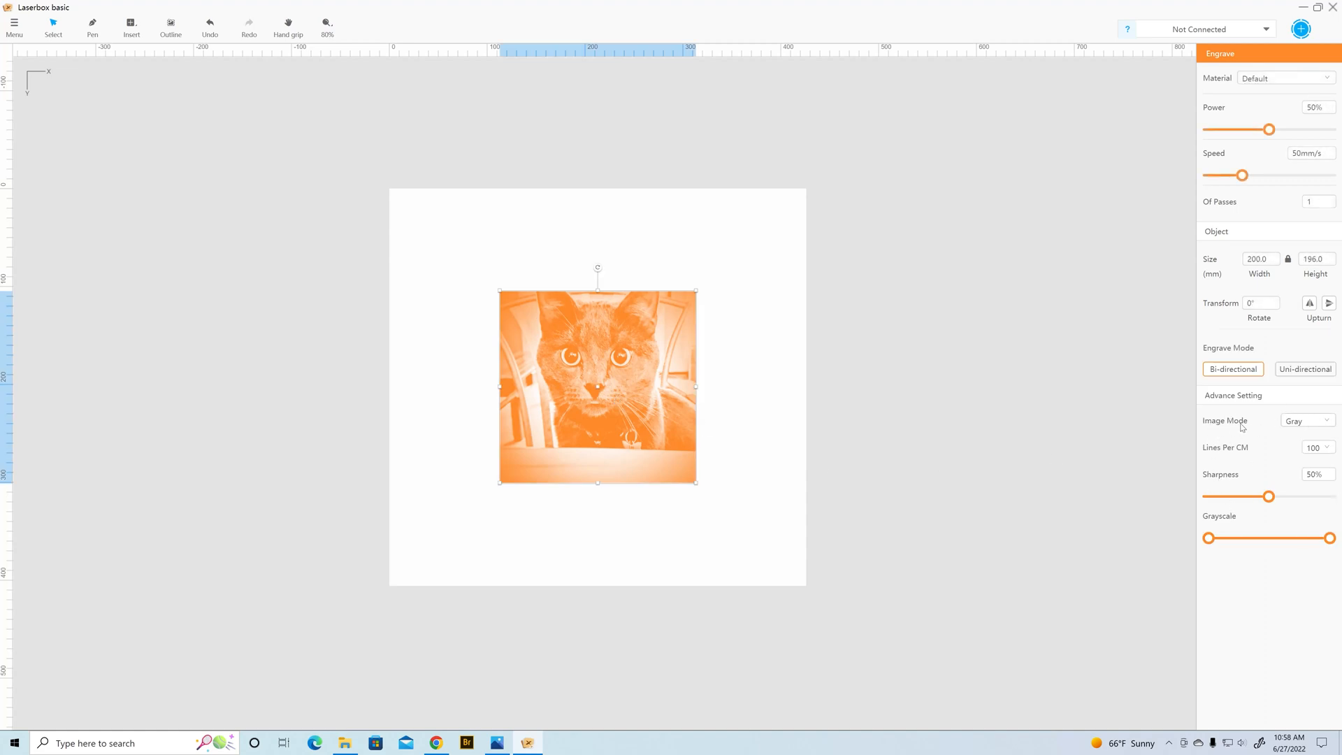
{"action": "scroll", "coordinate": [627, 389], "scroll_direction": "up", "scroll_amount": 1}
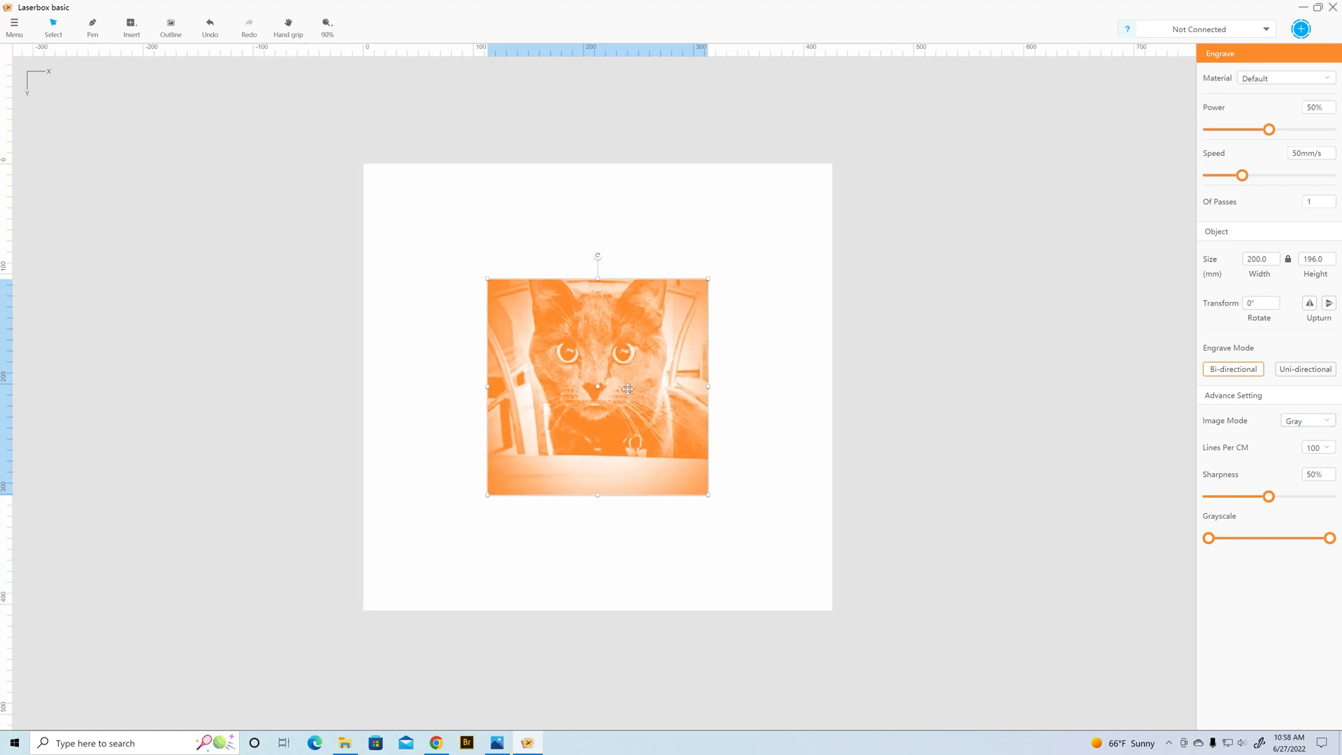
{"action": "scroll", "coordinate": [627, 389], "scroll_direction": "up", "scroll_amount": 4}
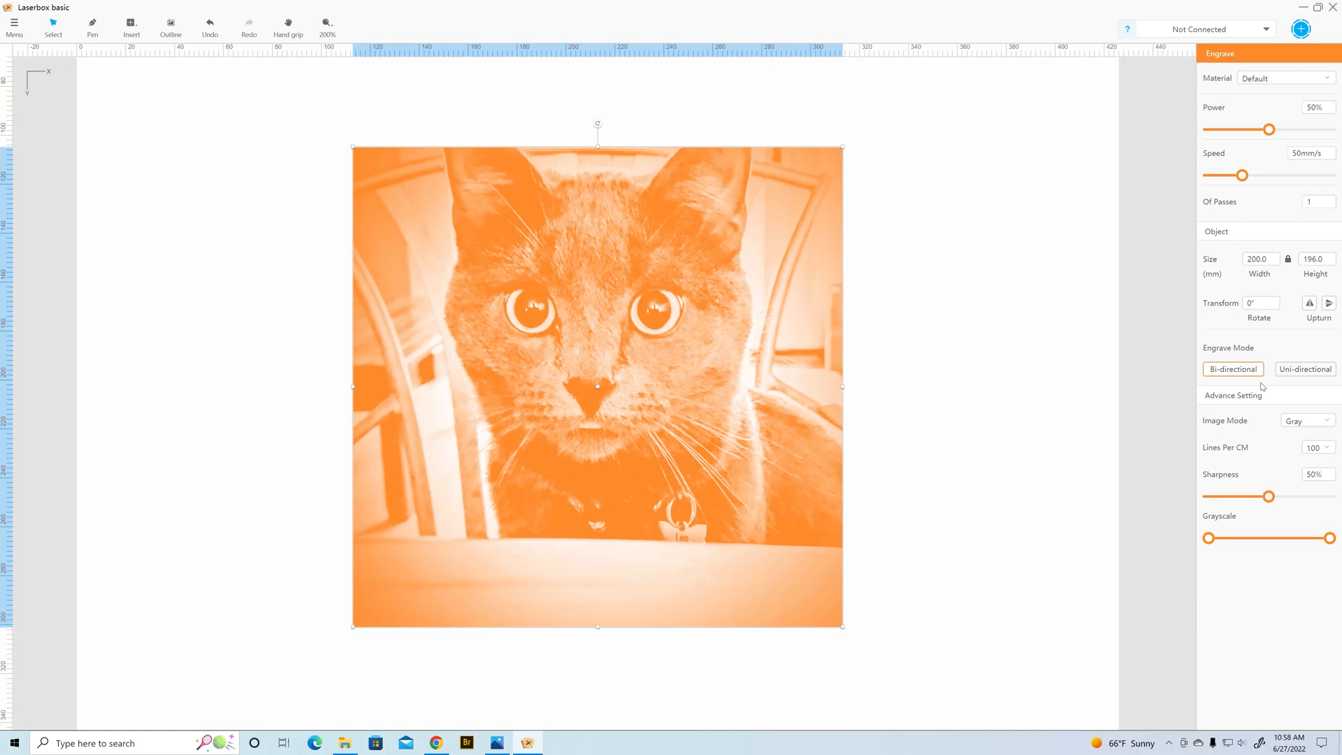
{"action": "left_click", "coordinate": [1328, 422]}
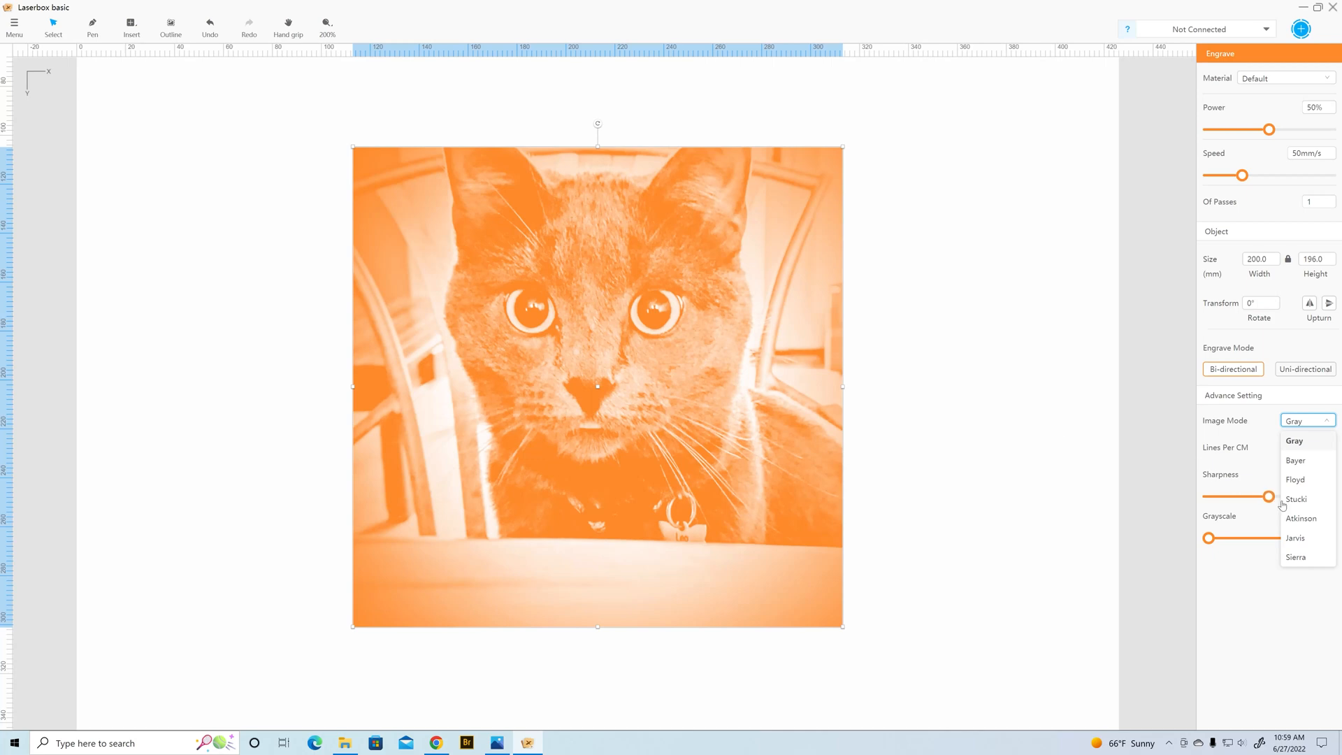
{"action": "left_click", "coordinate": [1295, 538]}
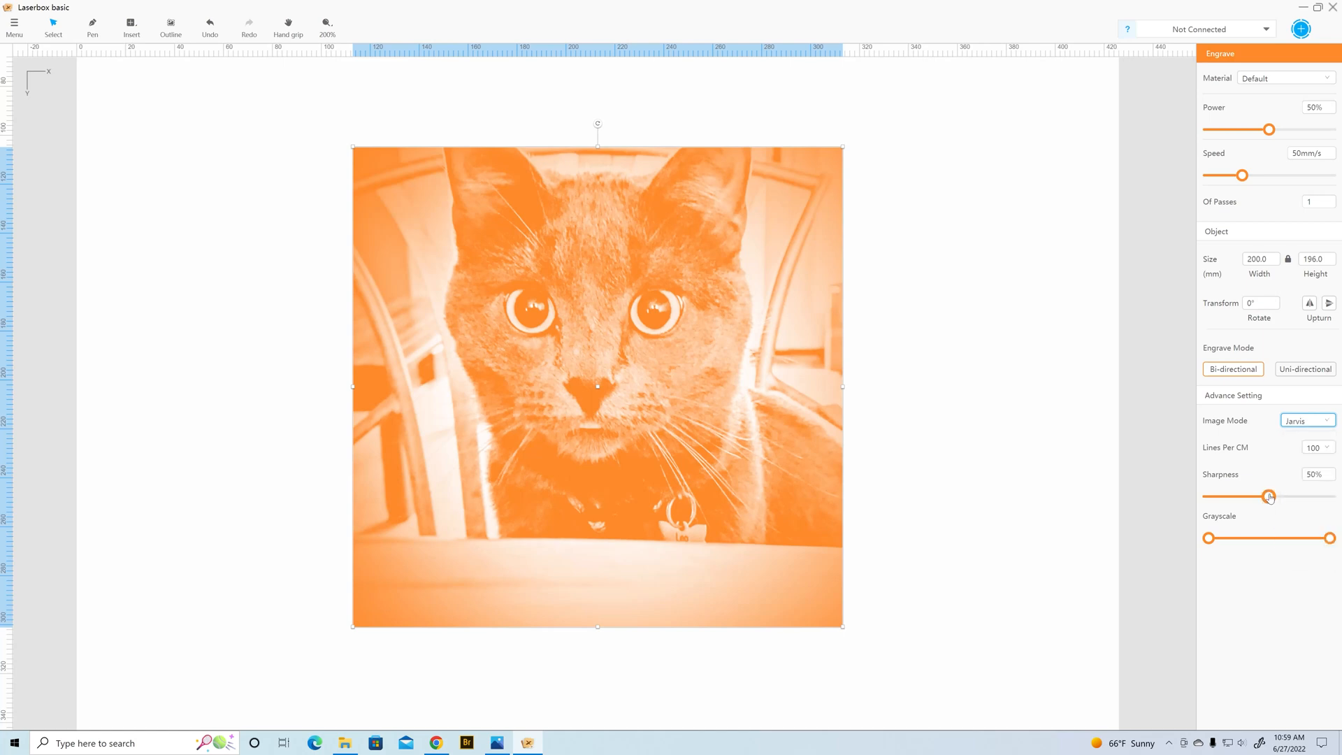
{"action": "left_click_drag", "start_coordinate": [1269, 497], "coordinate": [1340, 498]}
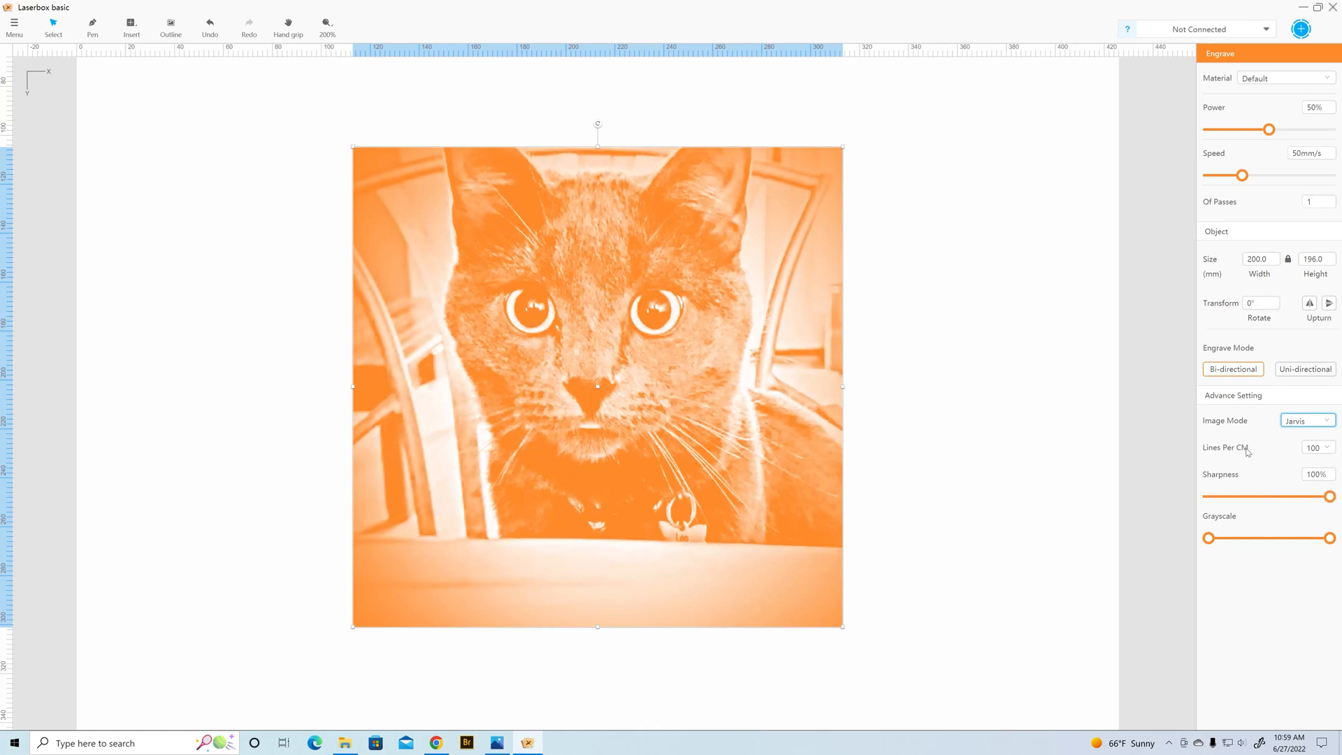
Set the cat photo's engraving density to 200 lines per cm.
{"action": "left_click", "coordinate": [1329, 449]}
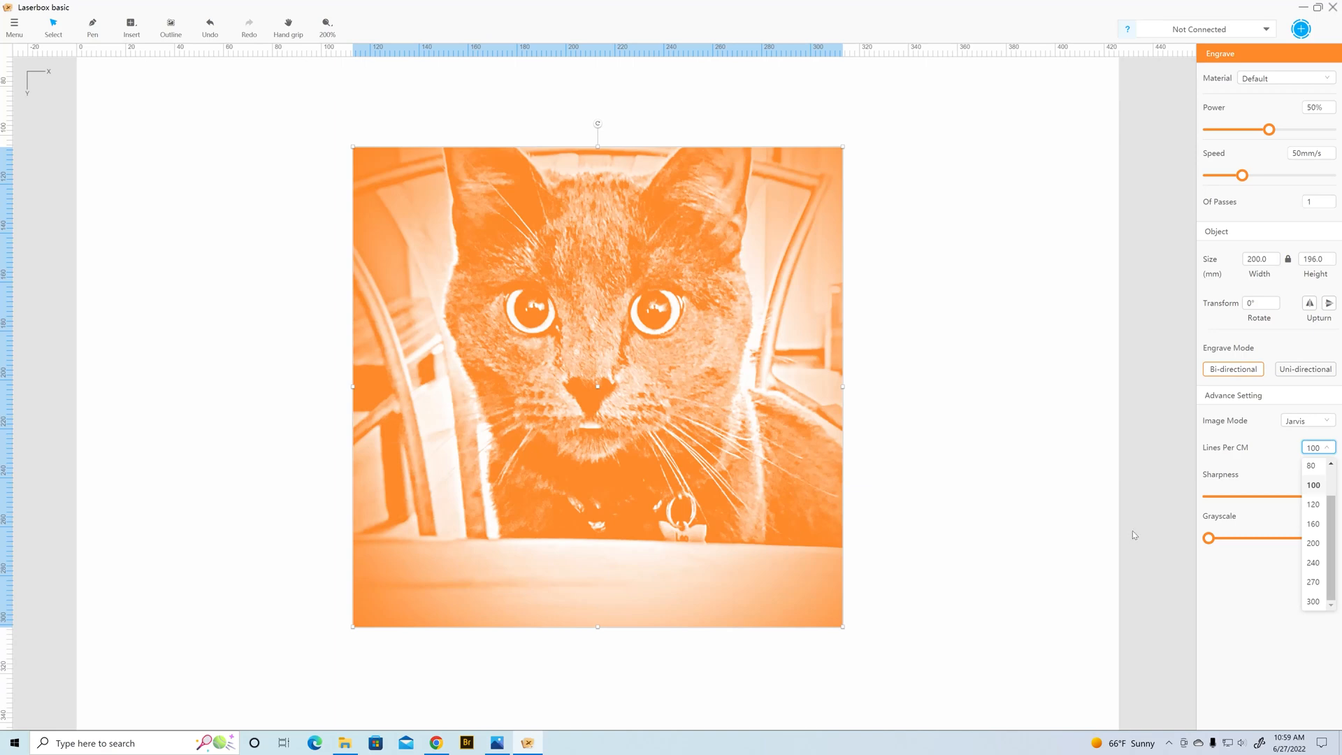
{"action": "left_click", "coordinate": [1317, 448]}
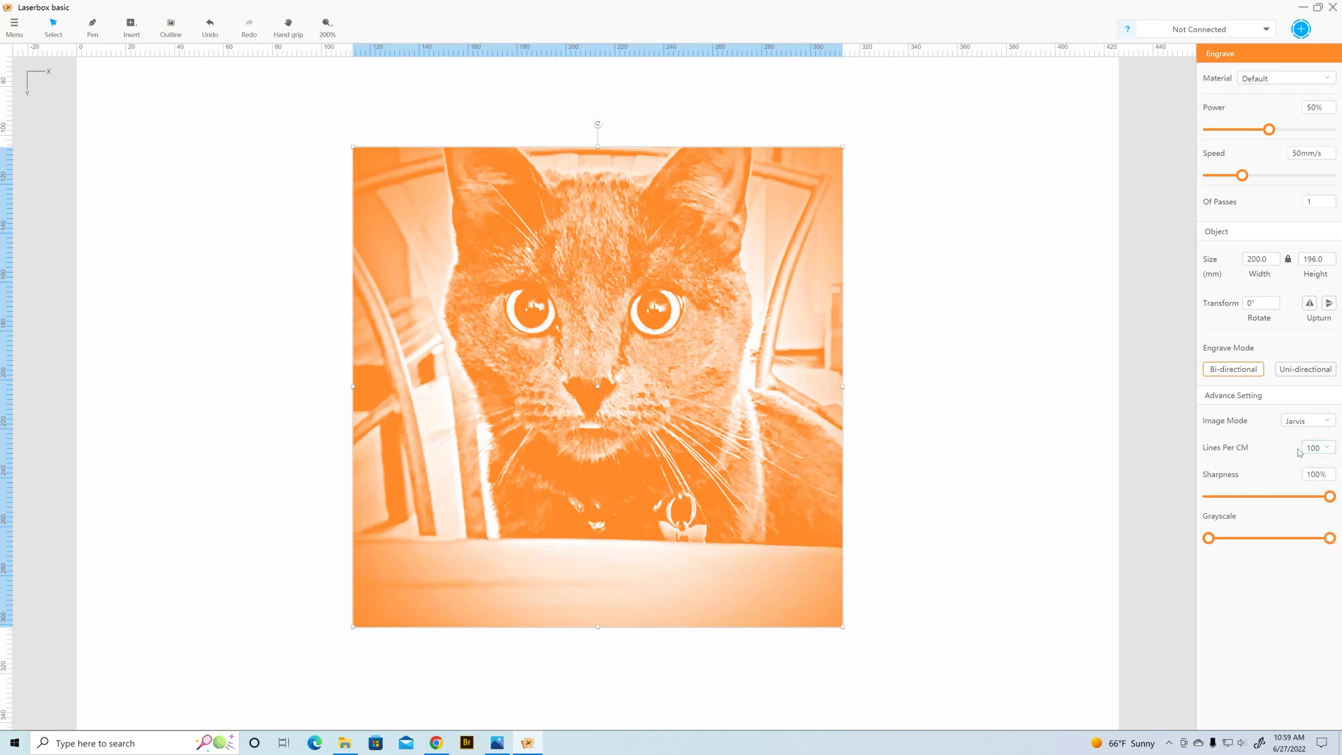
{"action": "left_click", "coordinate": [1317, 447]}
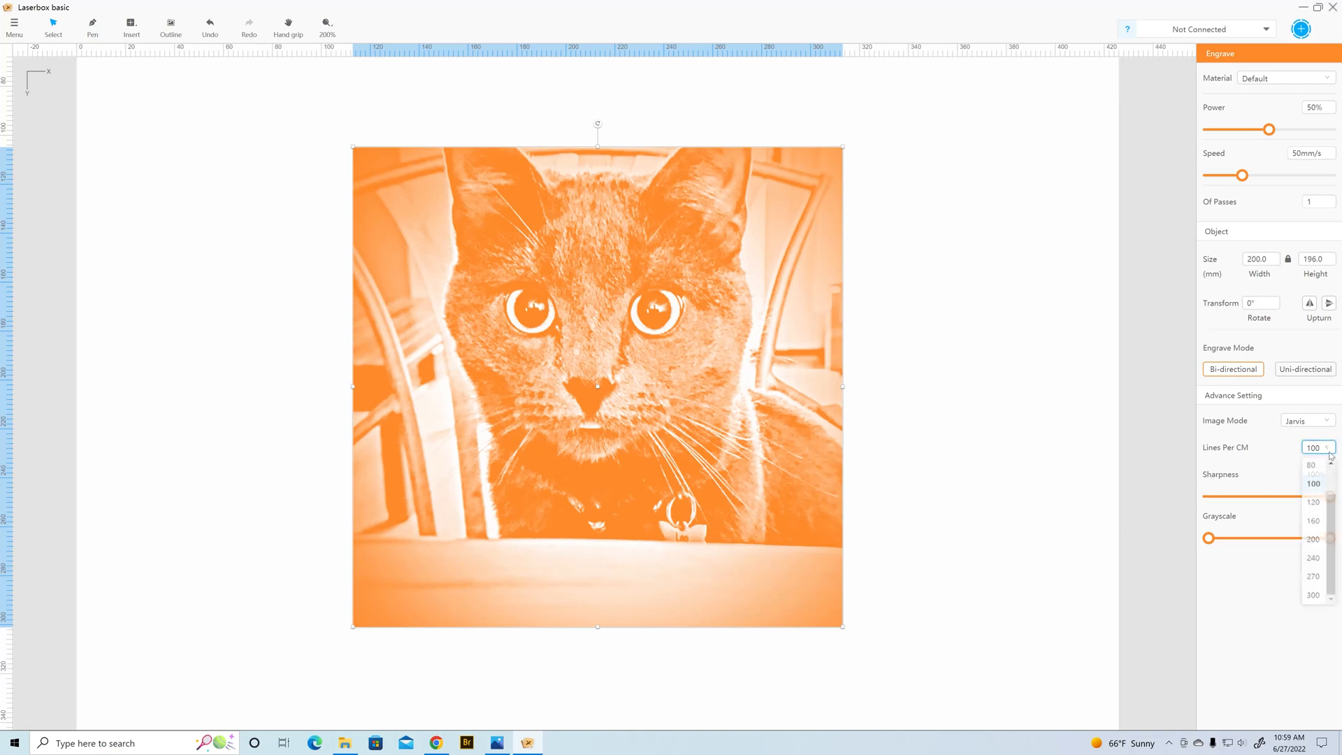
{"action": "left_click", "coordinate": [1314, 543]}
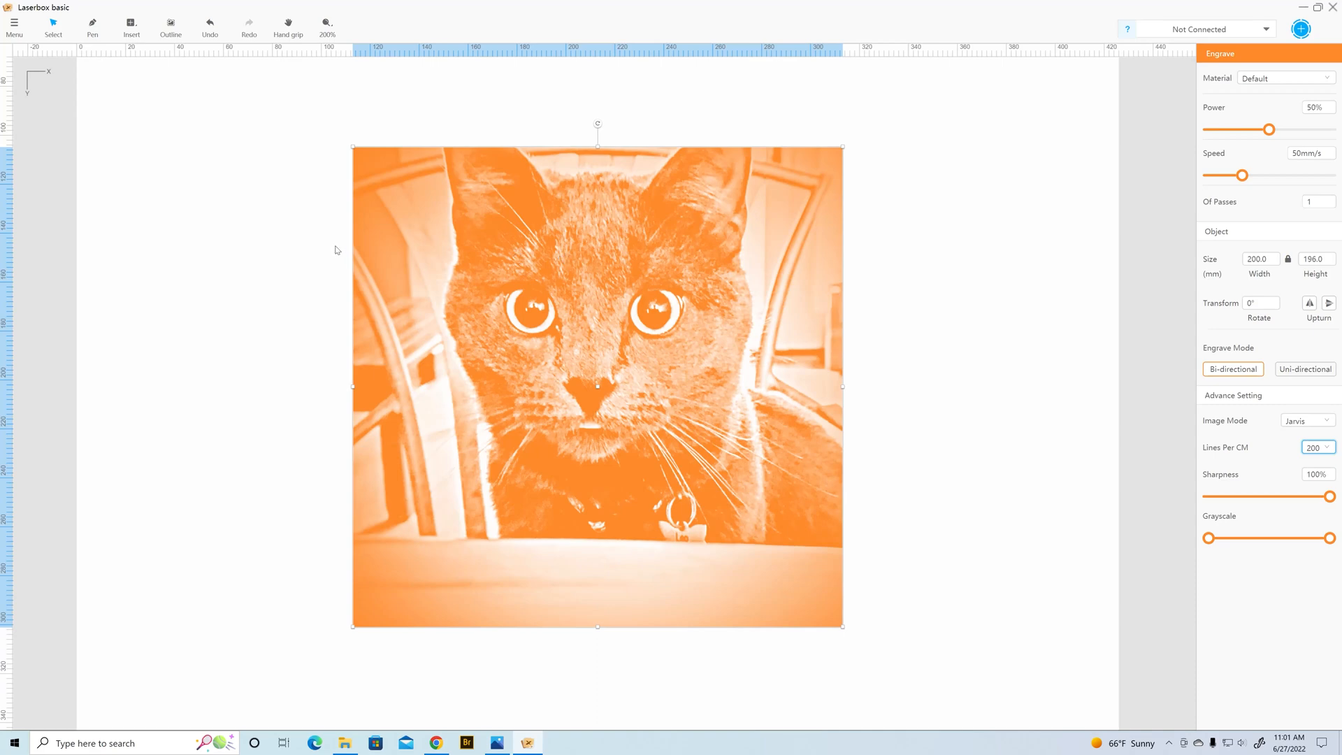
Insert a text object reading "xtool D1" in the blank area left of the cat photo.
{"action": "left_click", "coordinate": [131, 29]}
{"action": "left_click", "coordinate": [162, 224]}
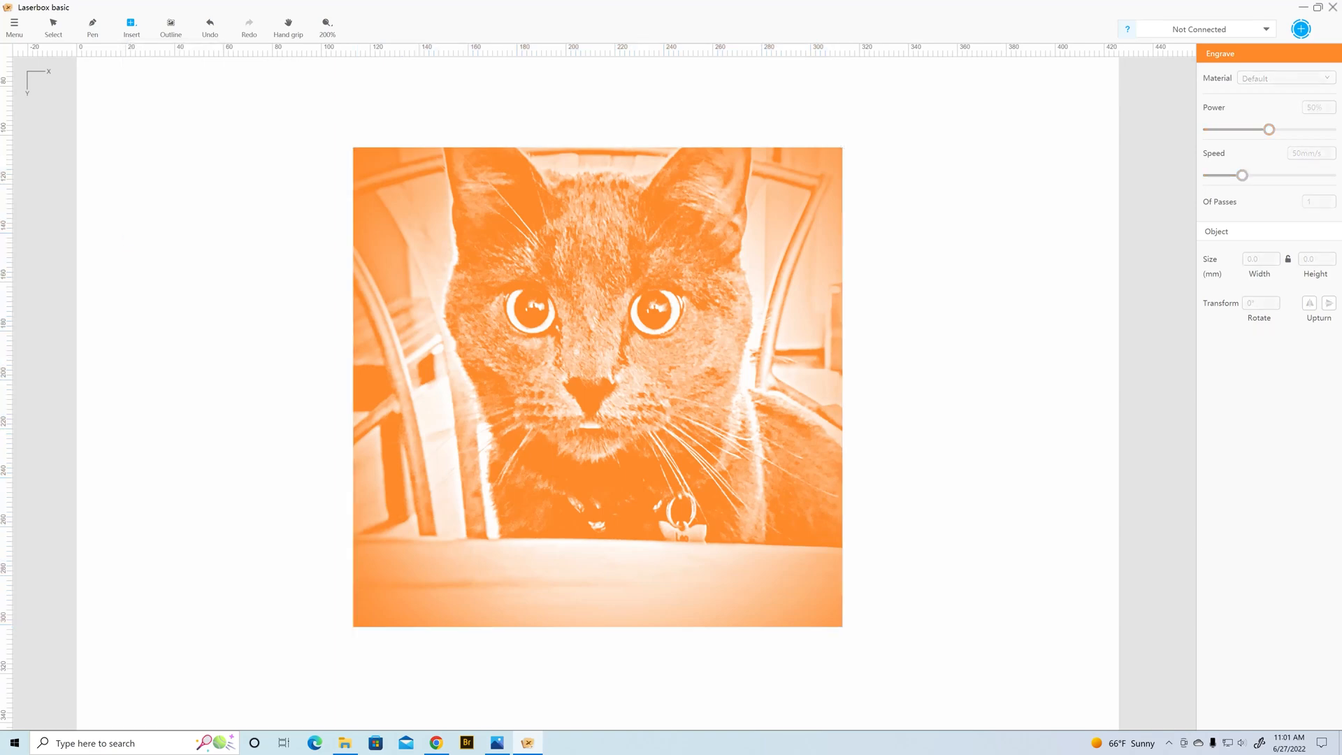
{"action": "left_click", "coordinate": [137, 281]}
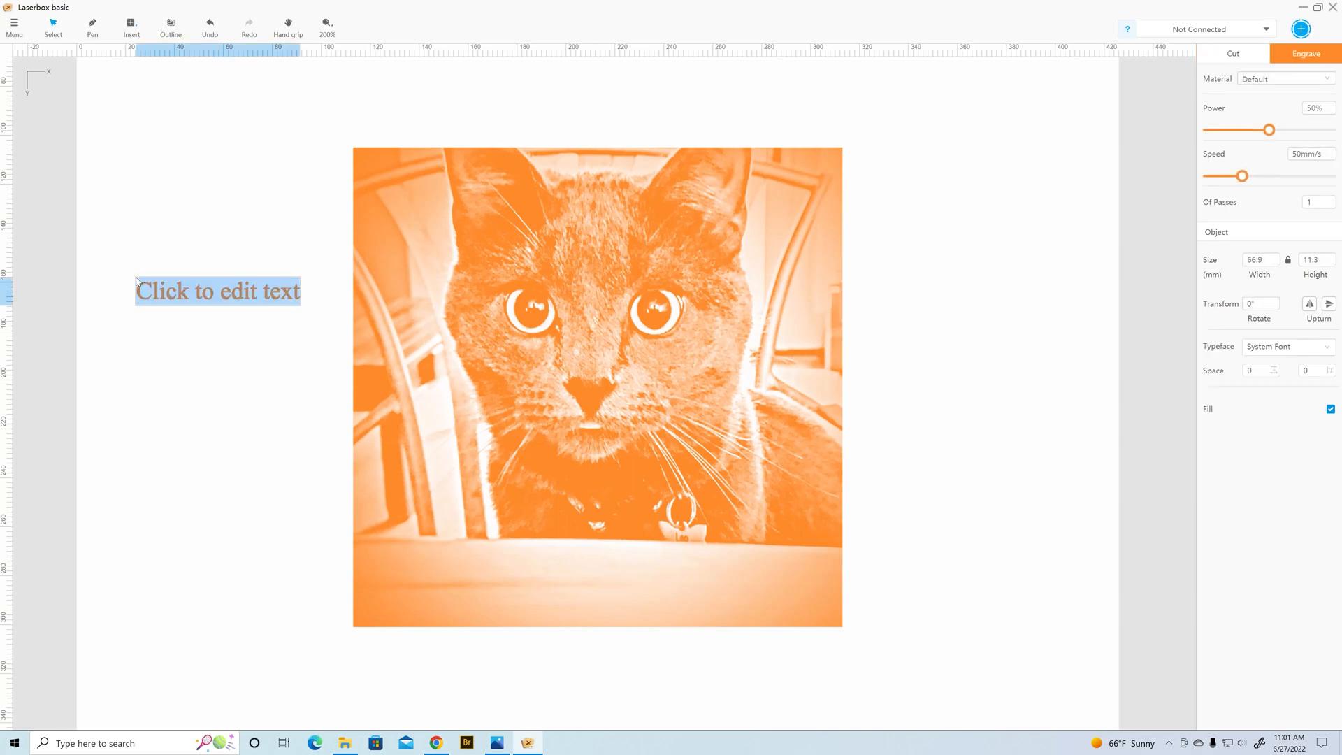
{"action": "type", "text": "xtool d"}
{"action": "key", "text": "BackSpace"}
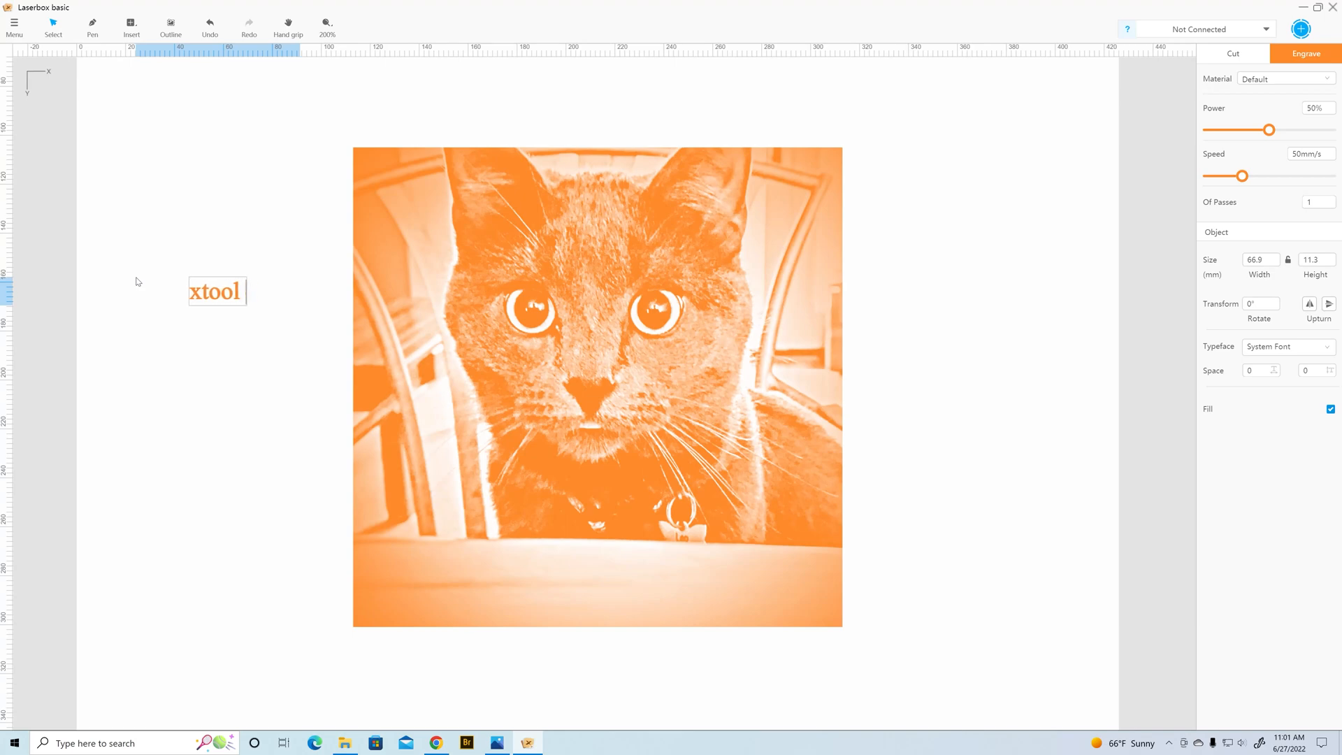
{"action": "type", "text": "D1"}
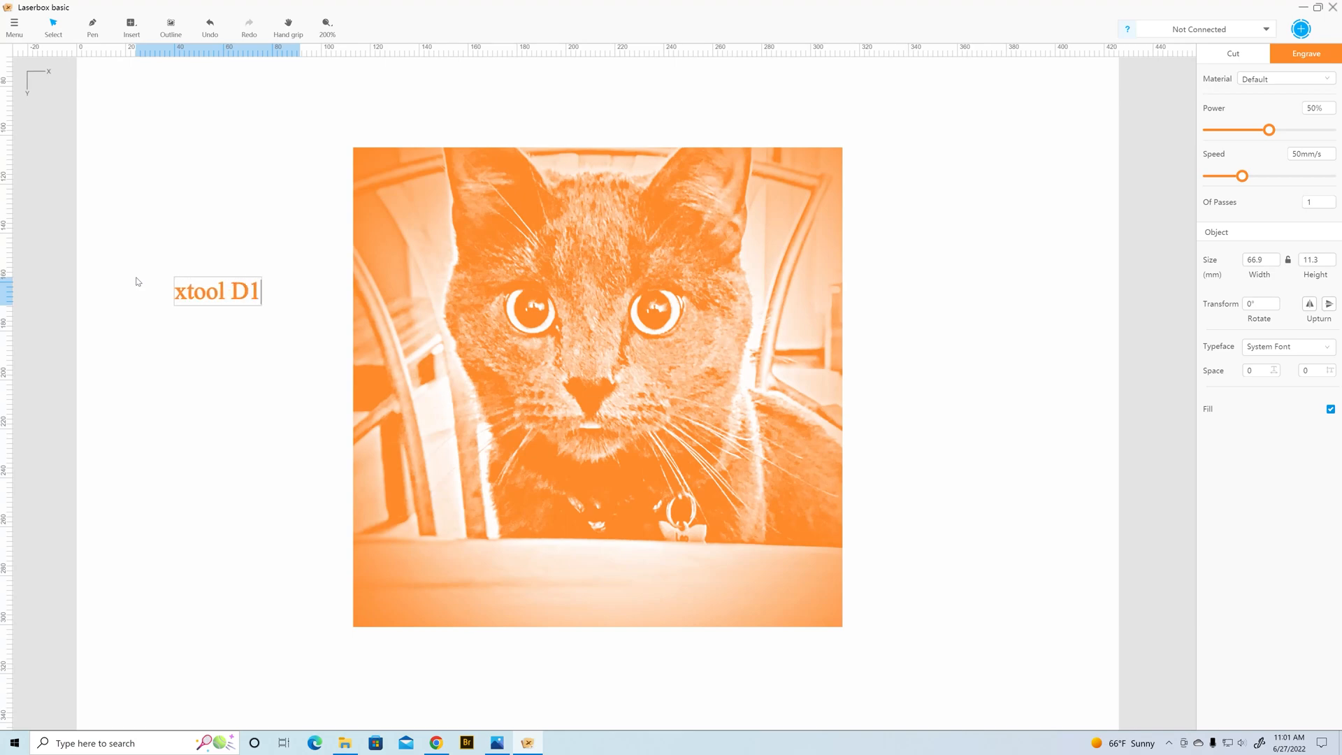
Enlarge the "xtool D1" text to about 63 by 20 mm and move it to the right of the cat photo.
{"action": "left_click", "coordinate": [55, 28]}
{"action": "left_click_drag", "start_coordinate": [172, 275], "coordinate": [107, 256]}
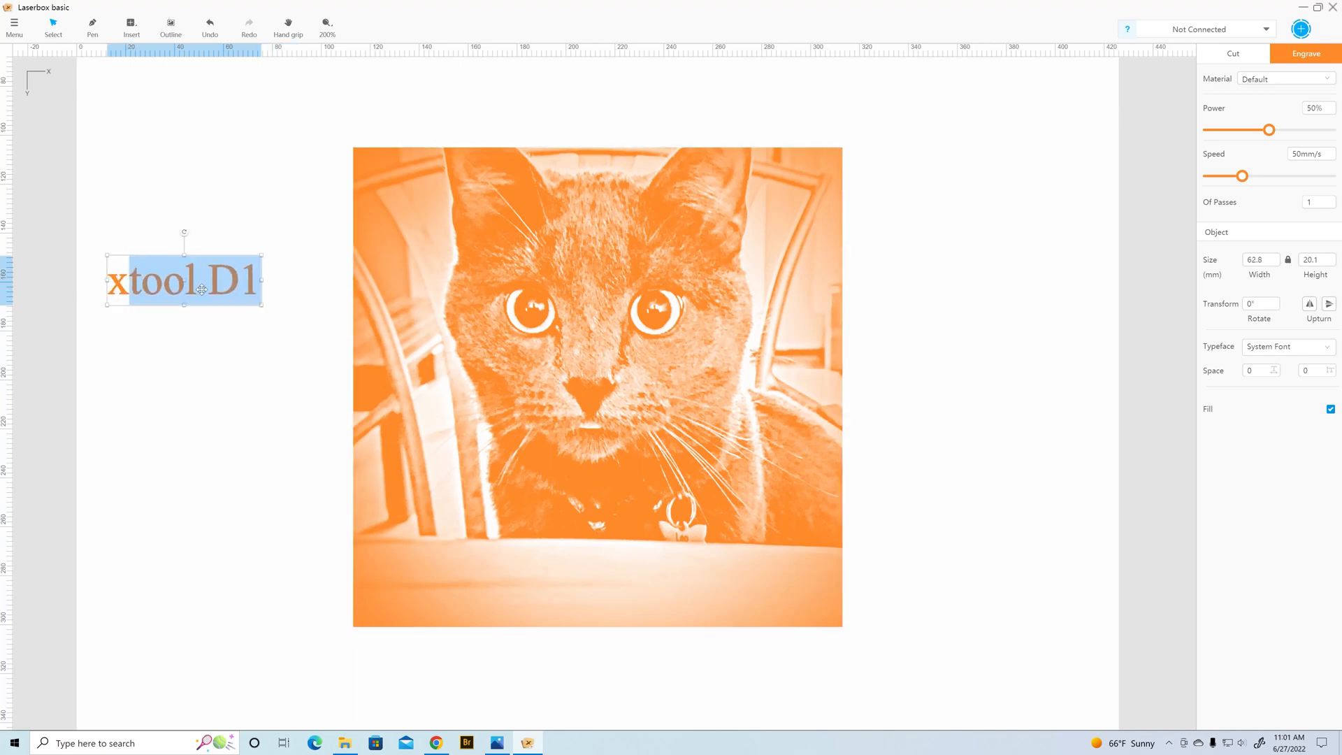
{"action": "left_click", "coordinate": [188, 359]}
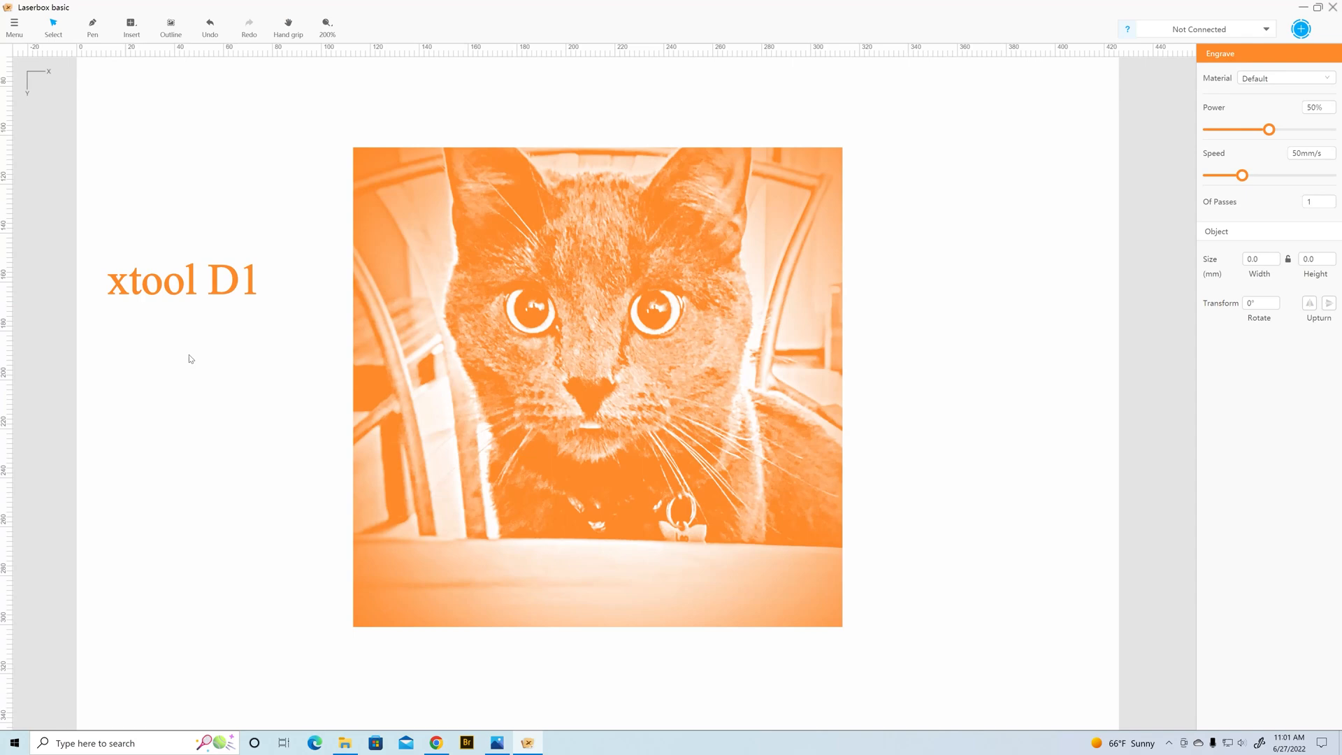
{"action": "left_click", "coordinate": [182, 282]}
{"action": "left_click_drag", "start_coordinate": [182, 282], "coordinate": [943, 379]}
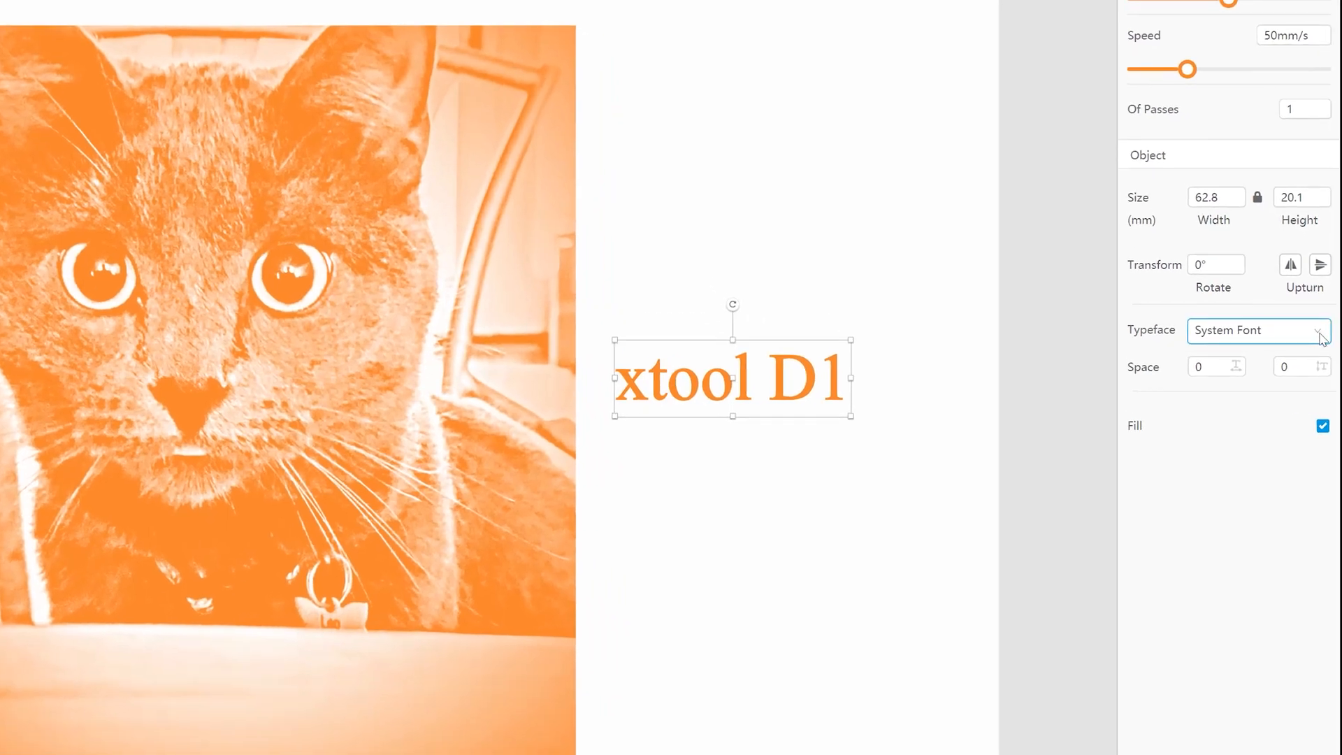
Try the Florilane Cardillac typeface on the "xtool D1" text.
{"action": "left_click", "coordinate": [1321, 339]}
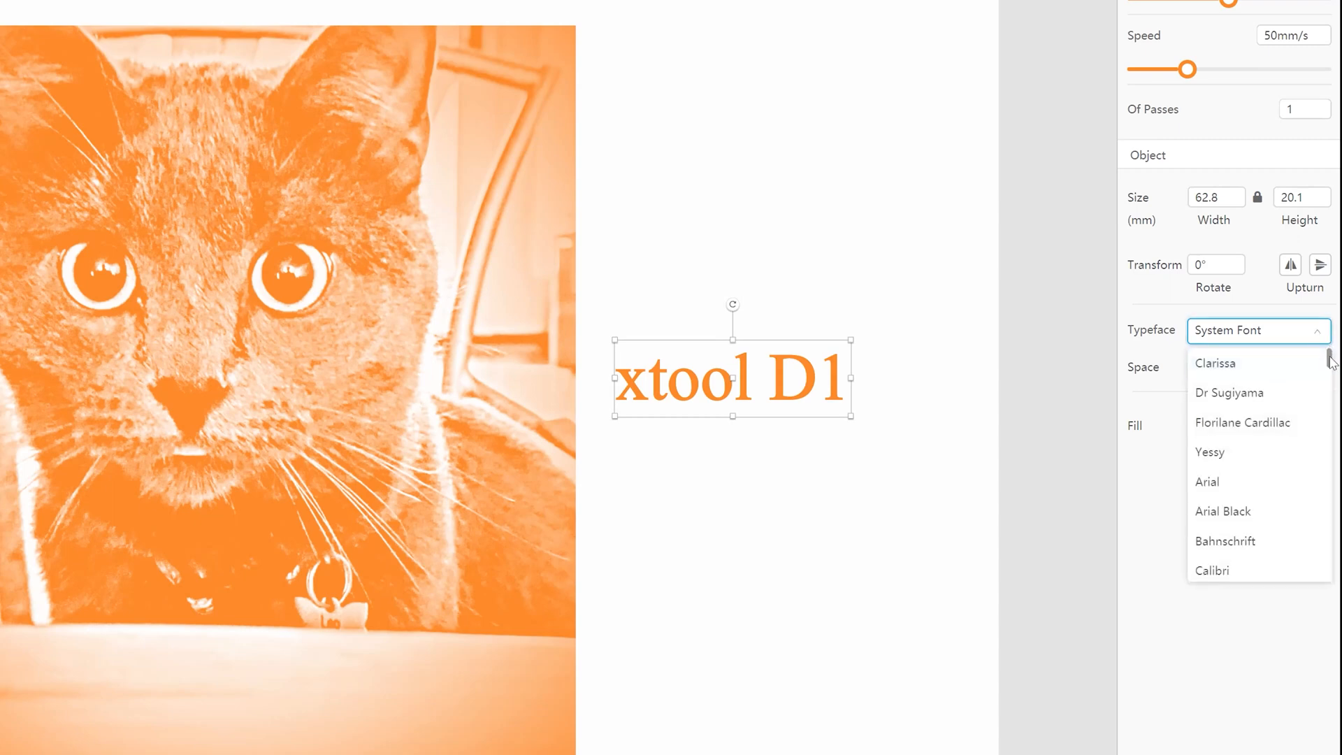
{"action": "mouse_move", "coordinate": [1332, 362]}
{"action": "left_mouse_down"}
{"action": "mouse_move", "coordinate": [1338, 538]}
{"action": "mouse_move", "coordinate": [1338, 343]}
{"action": "left_mouse_up"}
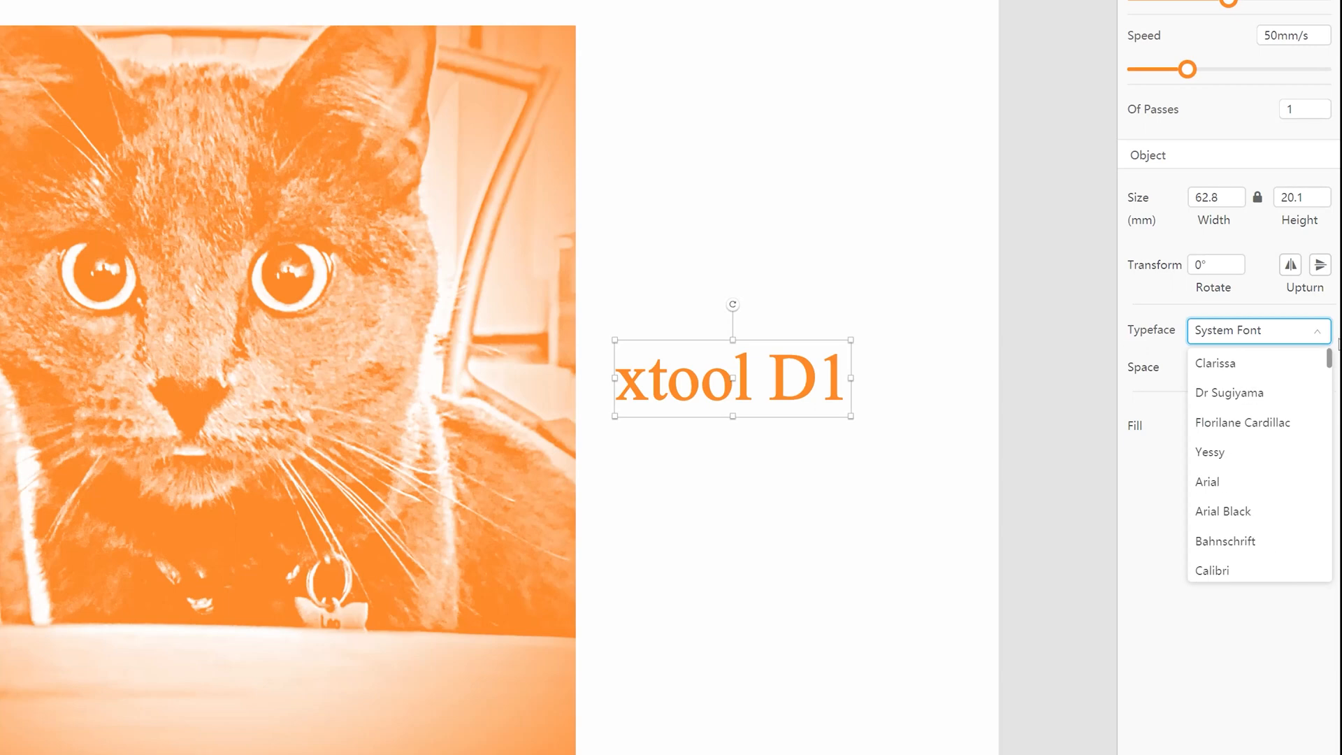
{"action": "left_click", "coordinate": [1258, 427]}
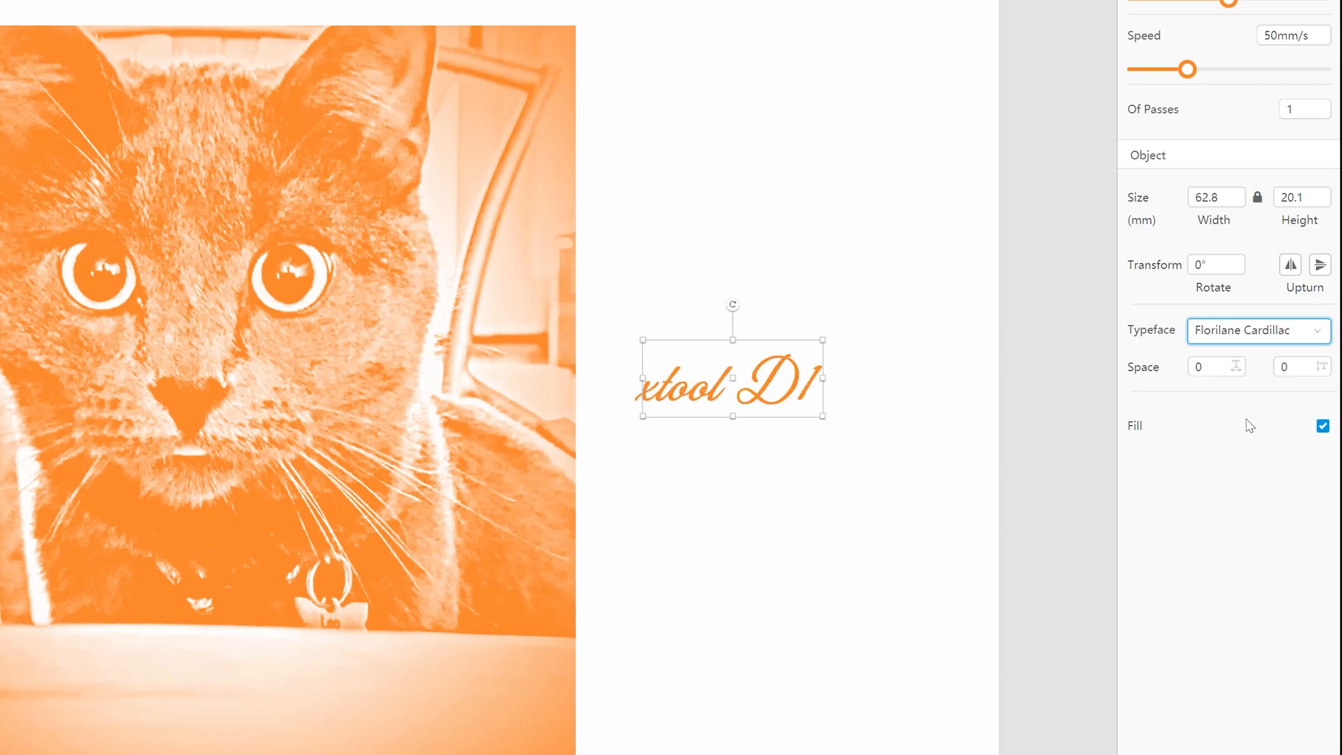
{"action": "left_click", "coordinate": [773, 485]}
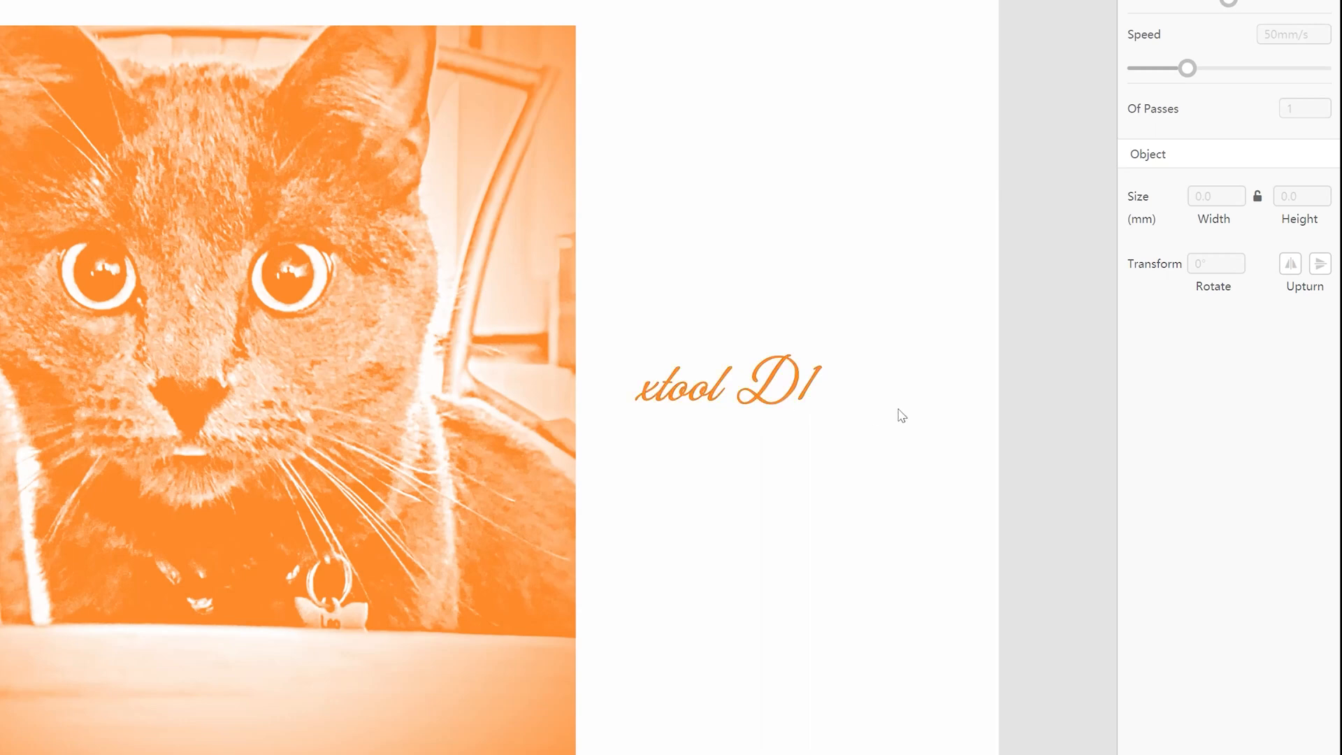
Set the "xtool D1" text to the Courier New typeface and move it clear of the cat photo.
{"action": "left_click", "coordinate": [677, 399]}
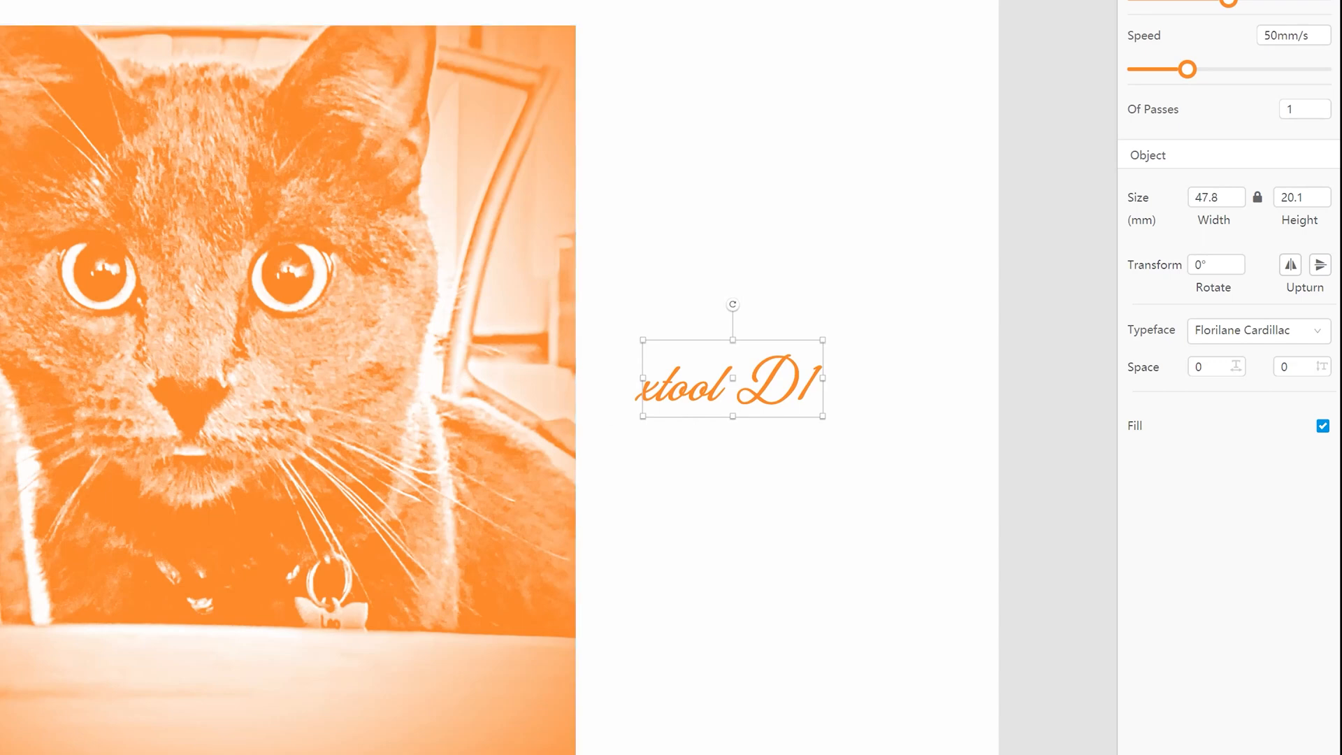
{"action": "left_click", "coordinate": [1318, 330]}
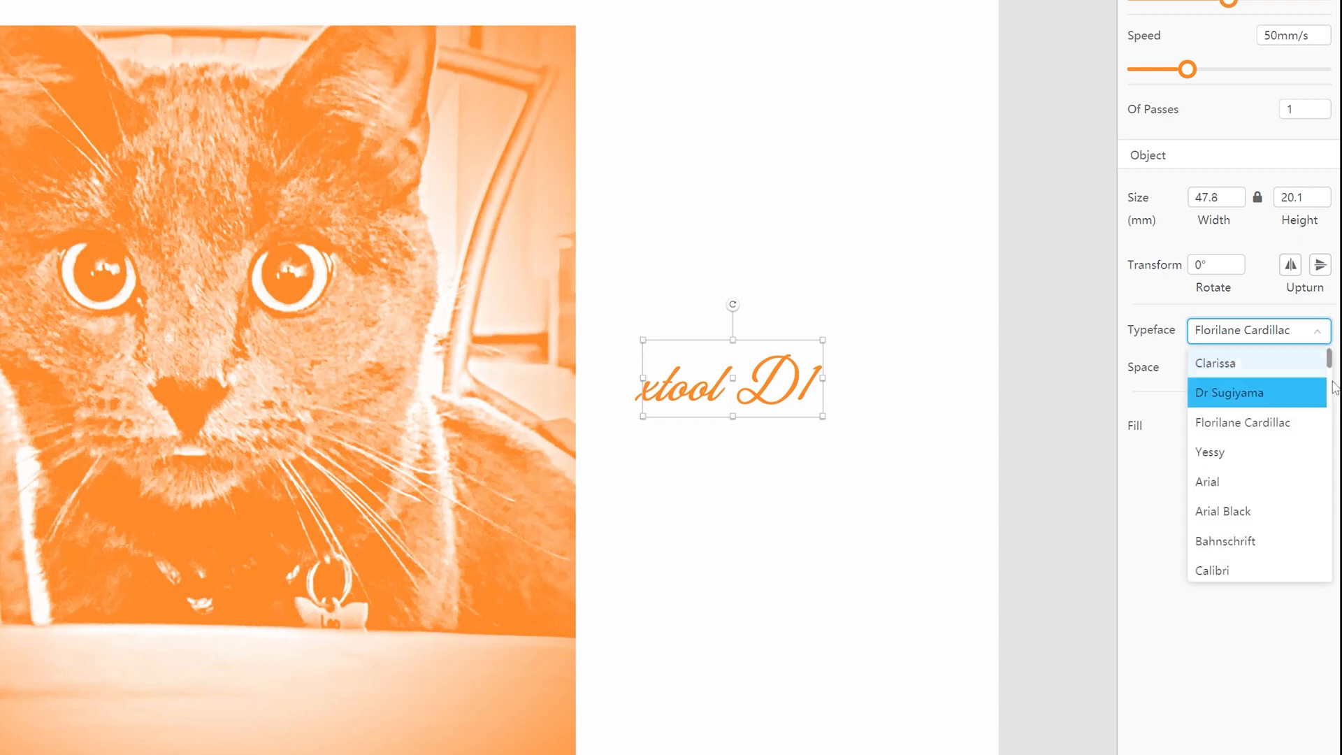
{"action": "scroll", "coordinate": [1331, 398], "scroll_direction": "down", "scroll_amount": 5}
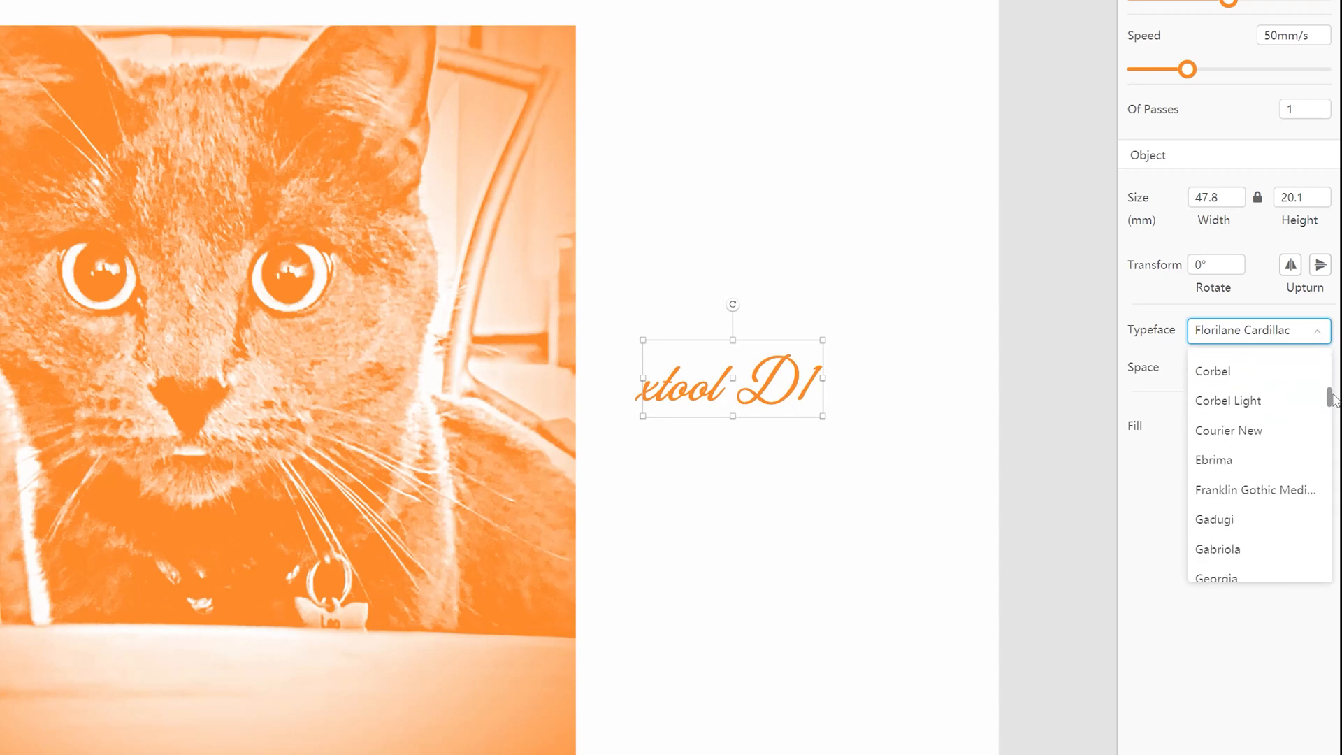
{"action": "left_click", "coordinate": [1269, 431]}
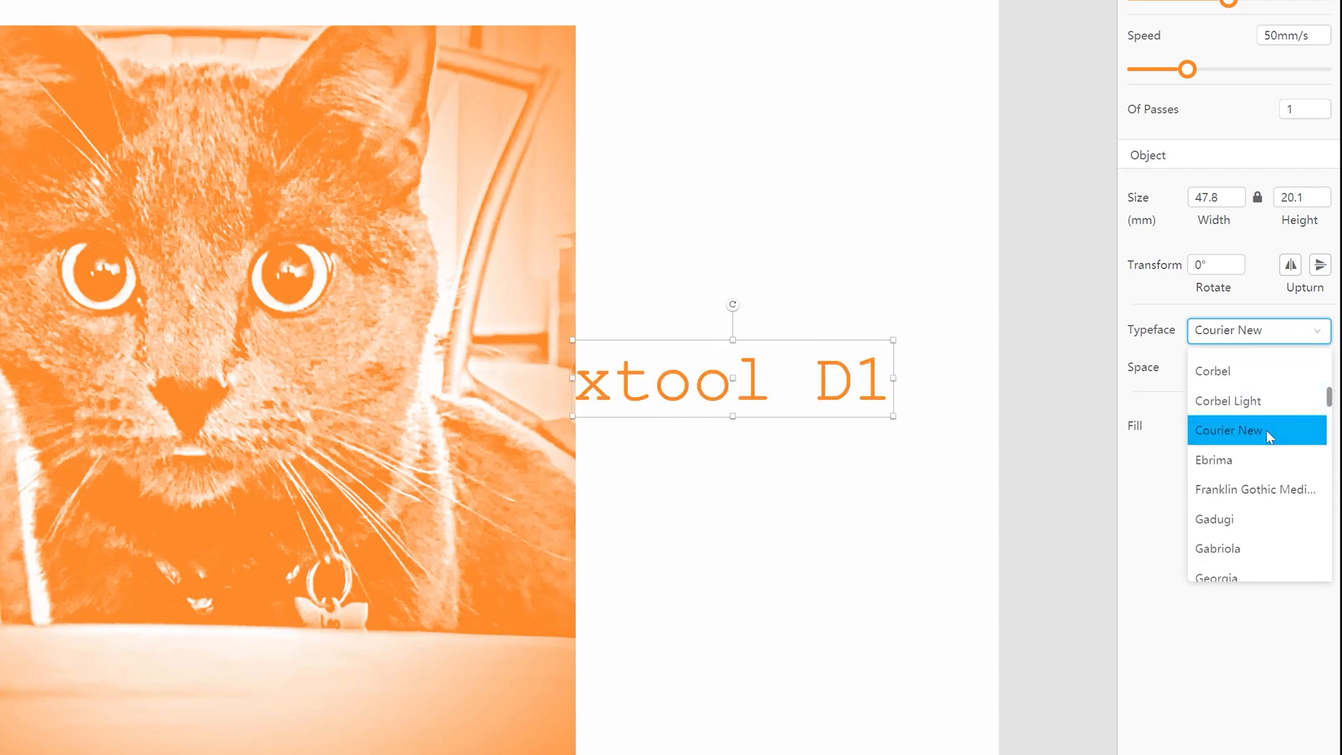
{"action": "left_click_drag", "start_coordinate": [734, 378], "coordinate": [773, 327]}
{"action": "left_click", "coordinate": [799, 495]}
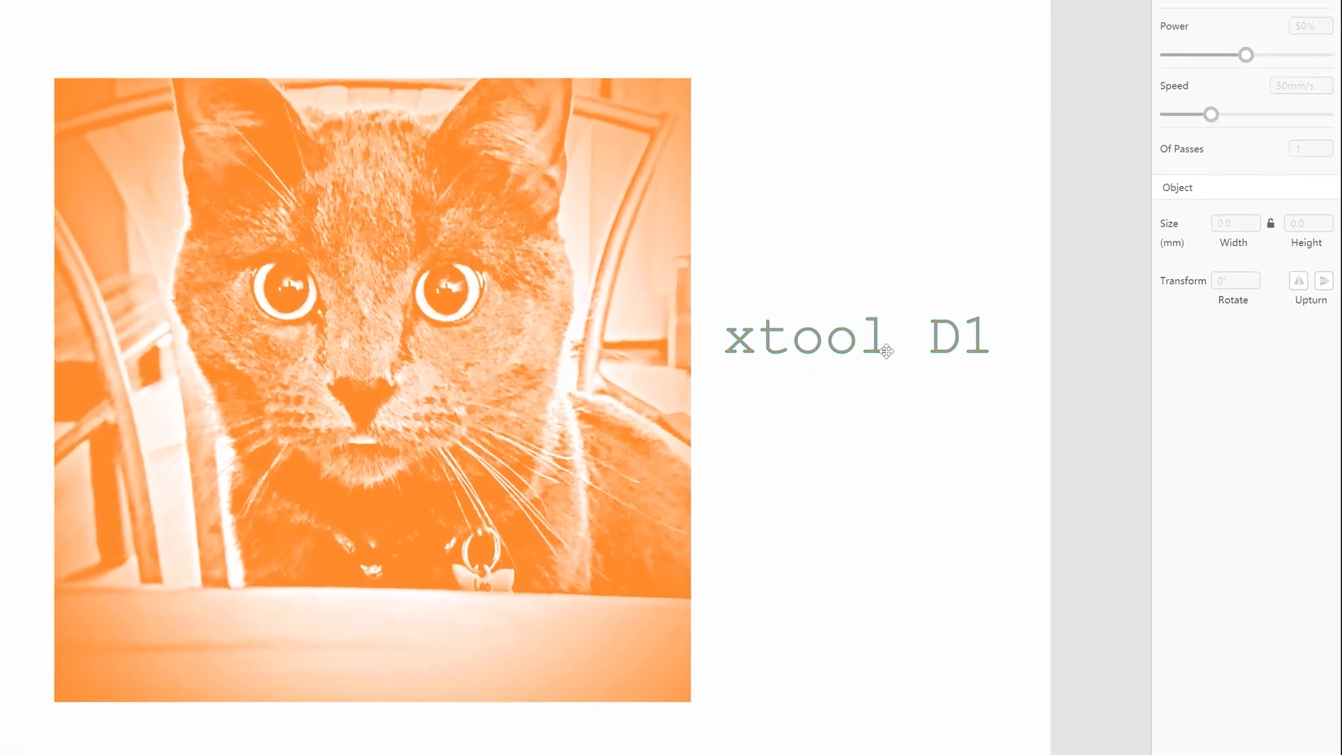
Switch the "xtool D1" text from engraving to cutting.
{"action": "left_click", "coordinate": [890, 351]}
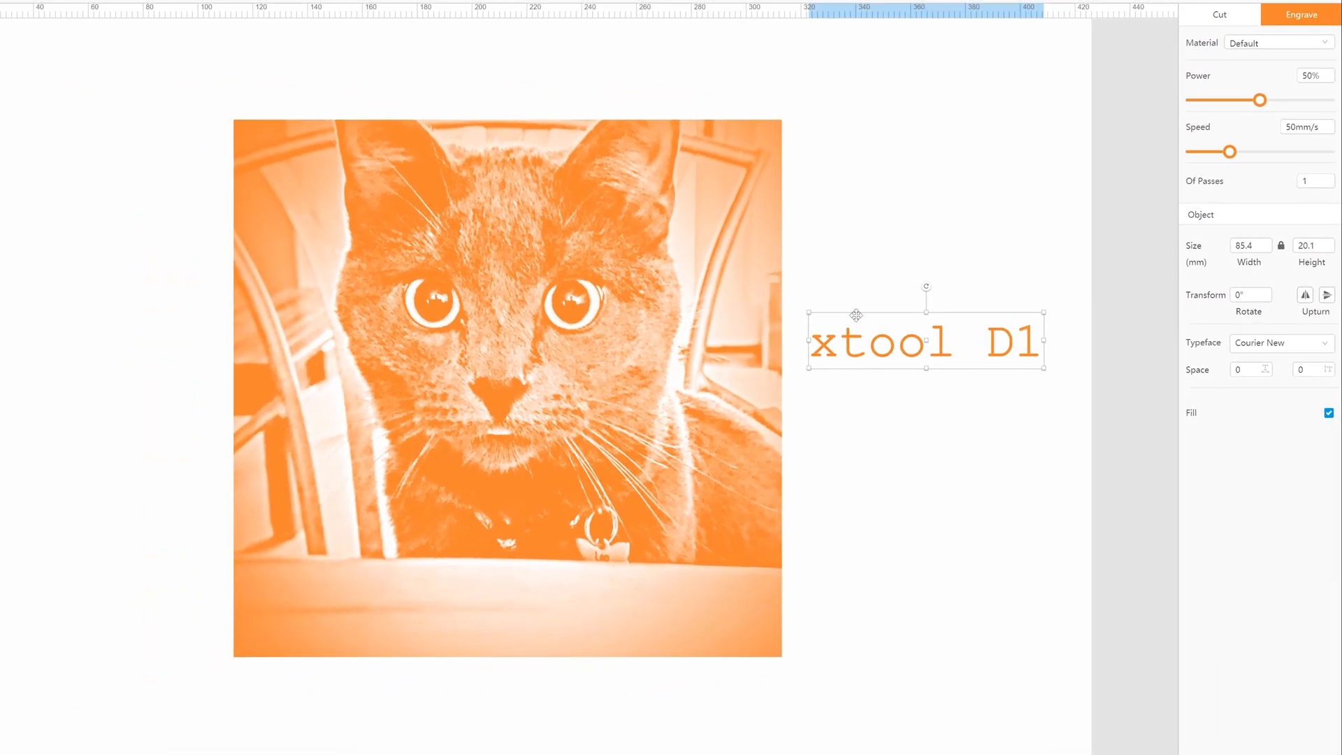
{"action": "left_click", "coordinate": [1221, 17]}
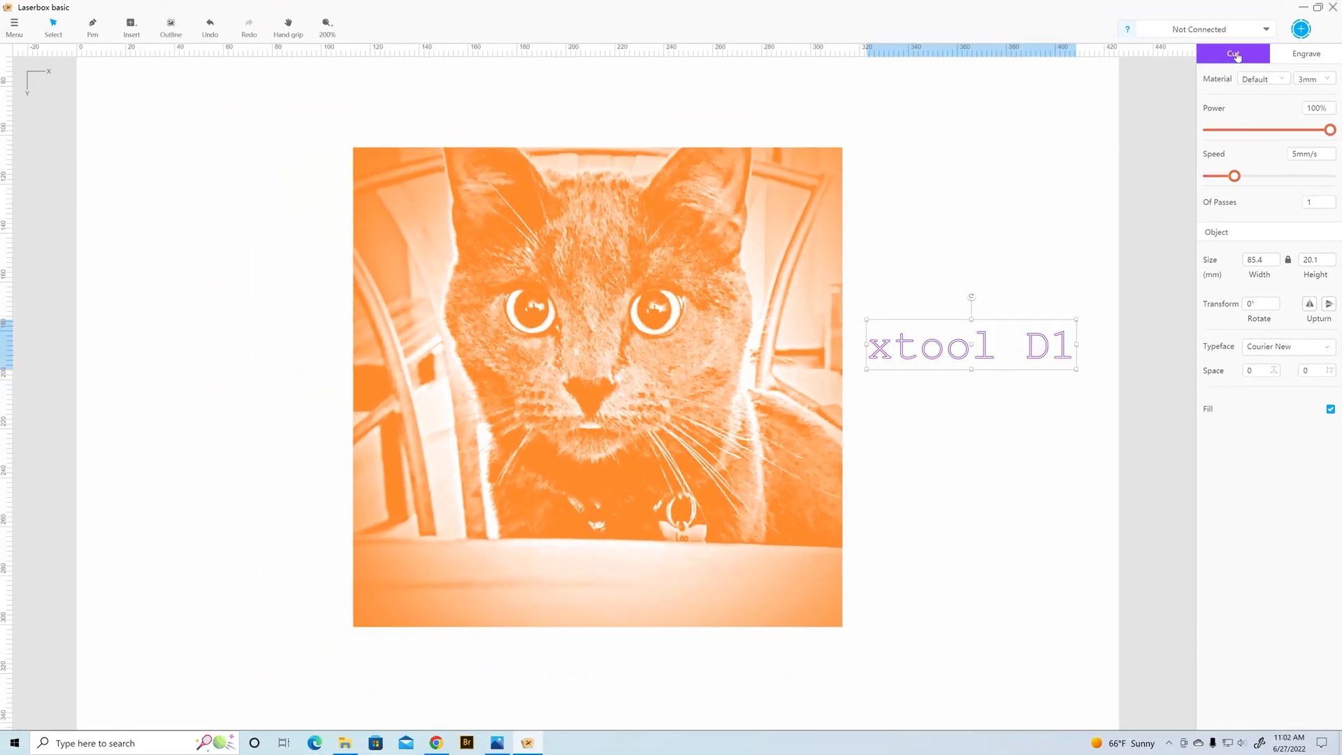
{"action": "left_click", "coordinate": [1004, 250]}
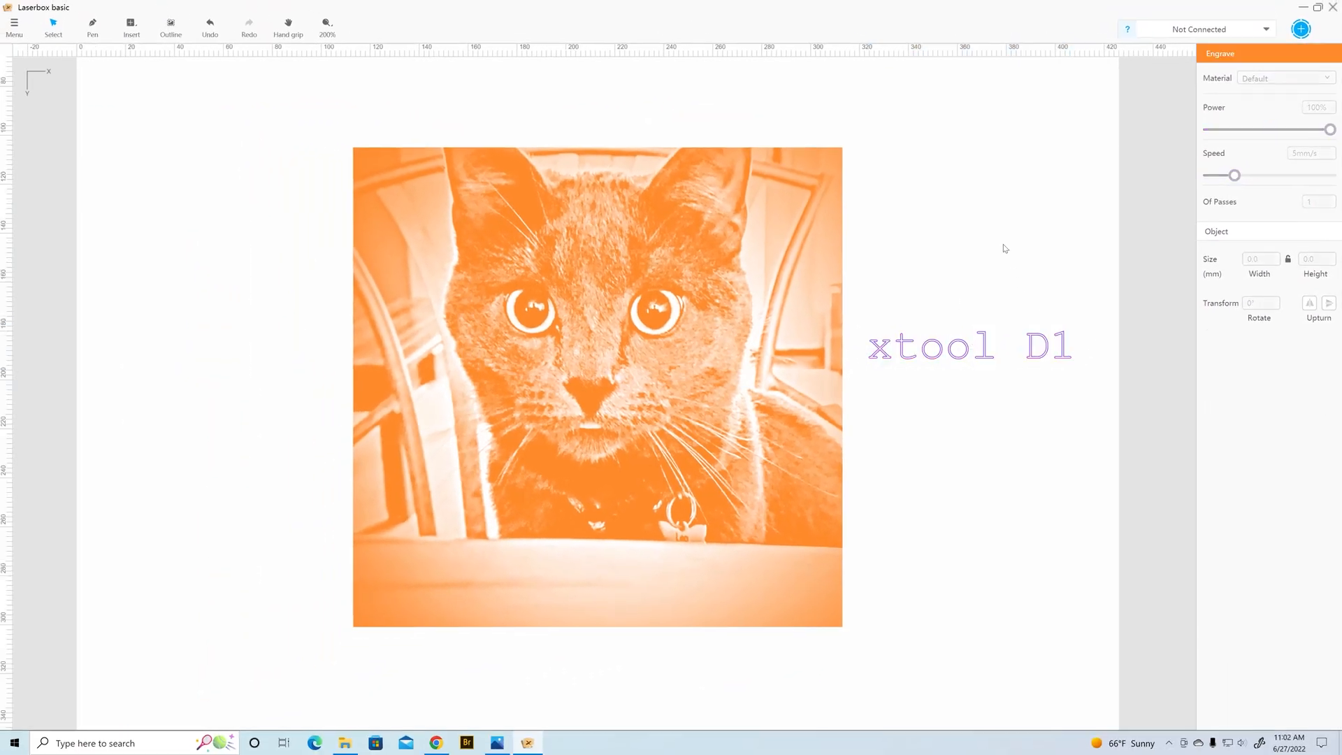
{"action": "left_click", "coordinate": [982, 348]}
{"action": "left_click", "coordinate": [1007, 287]}
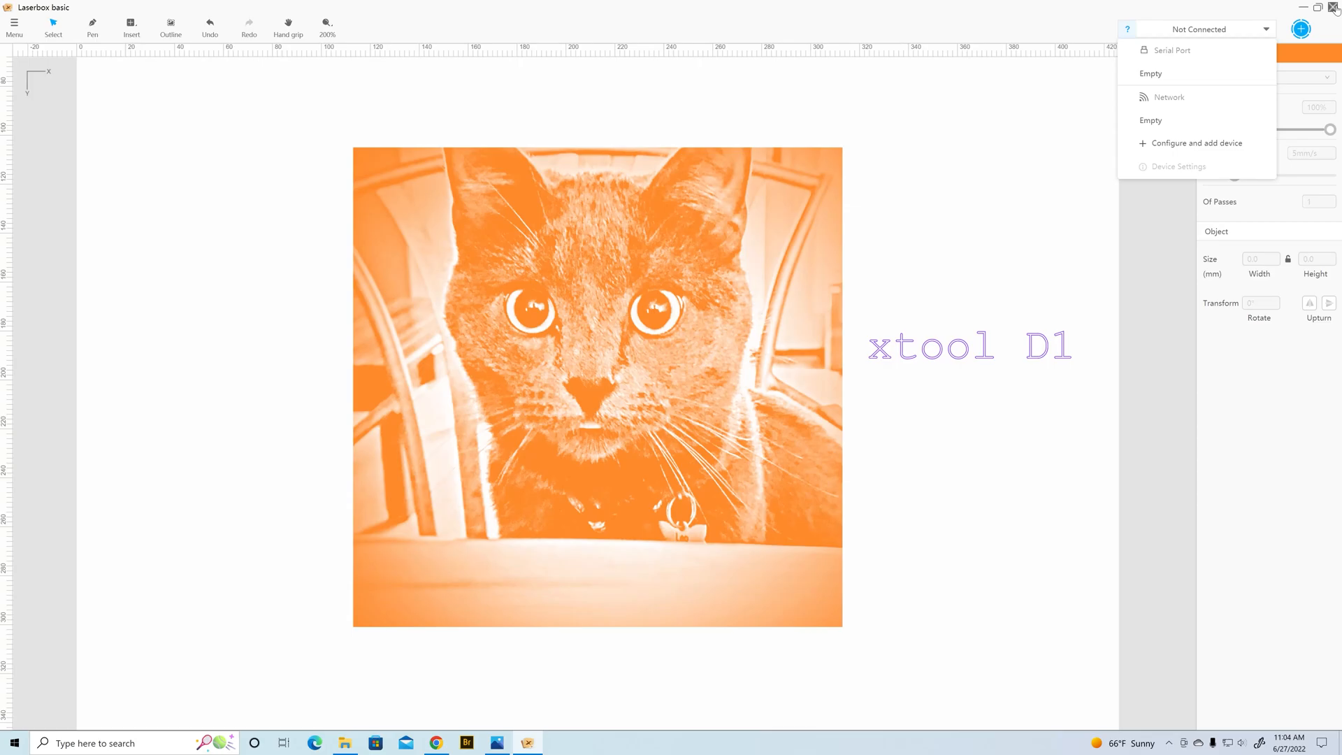
Close Laserbox basic, switch to Chrome and bring up the xTool D1 LightBurn Software support article.
{"action": "left_click", "coordinate": [1333, 7]}
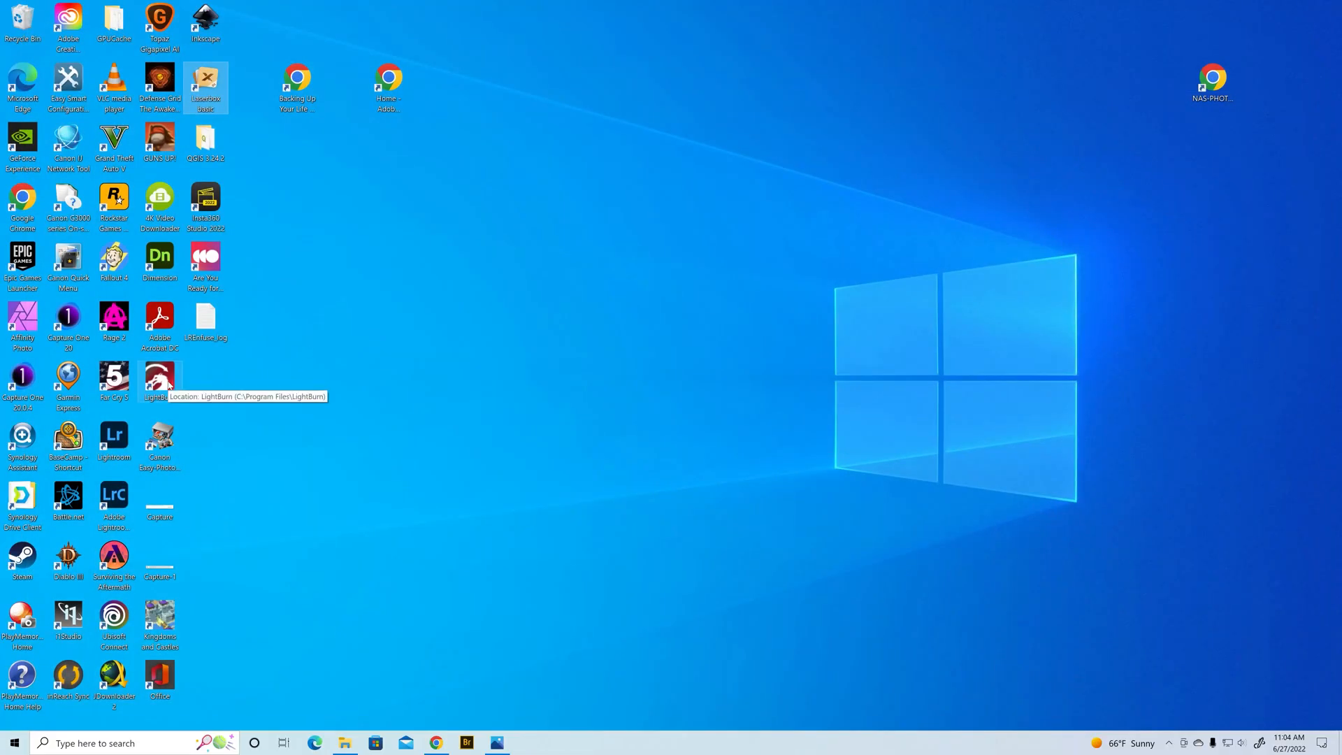
{"action": "mouse_move", "coordinate": [438, 745]}
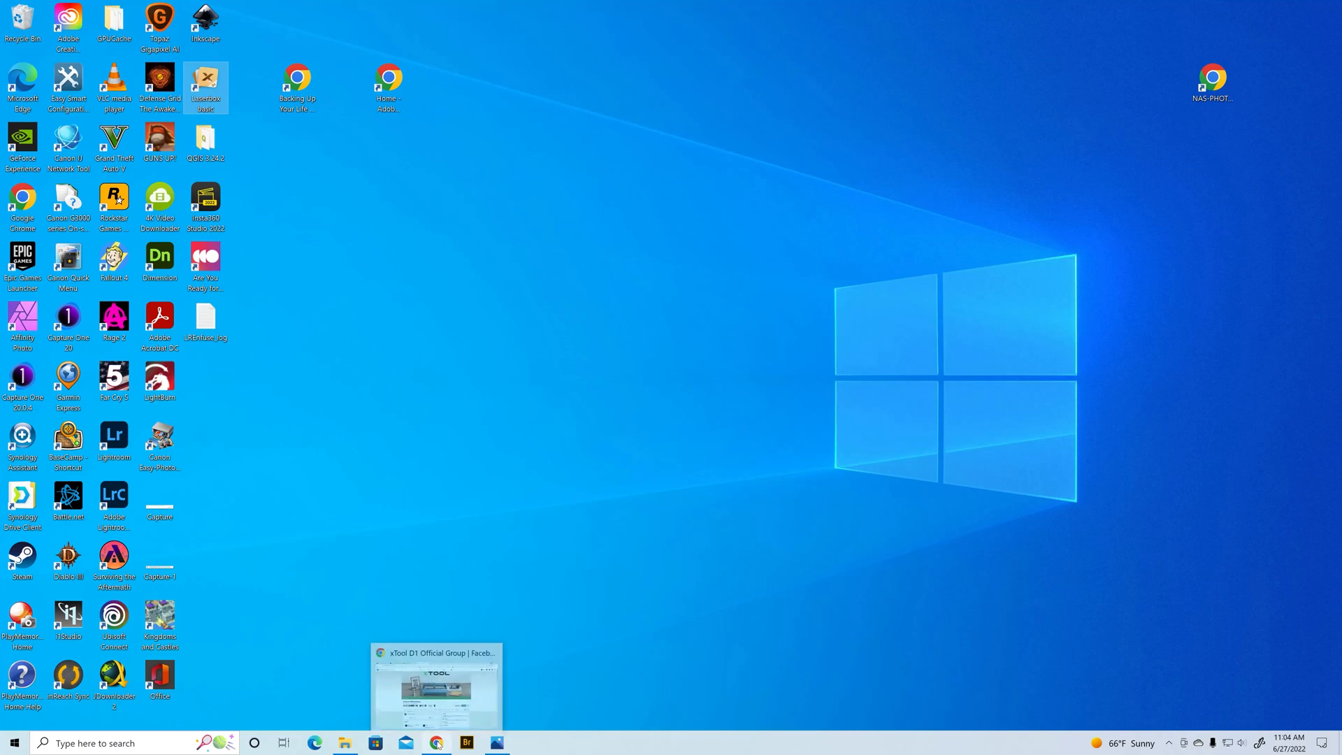
{"action": "left_click", "coordinate": [436, 688]}
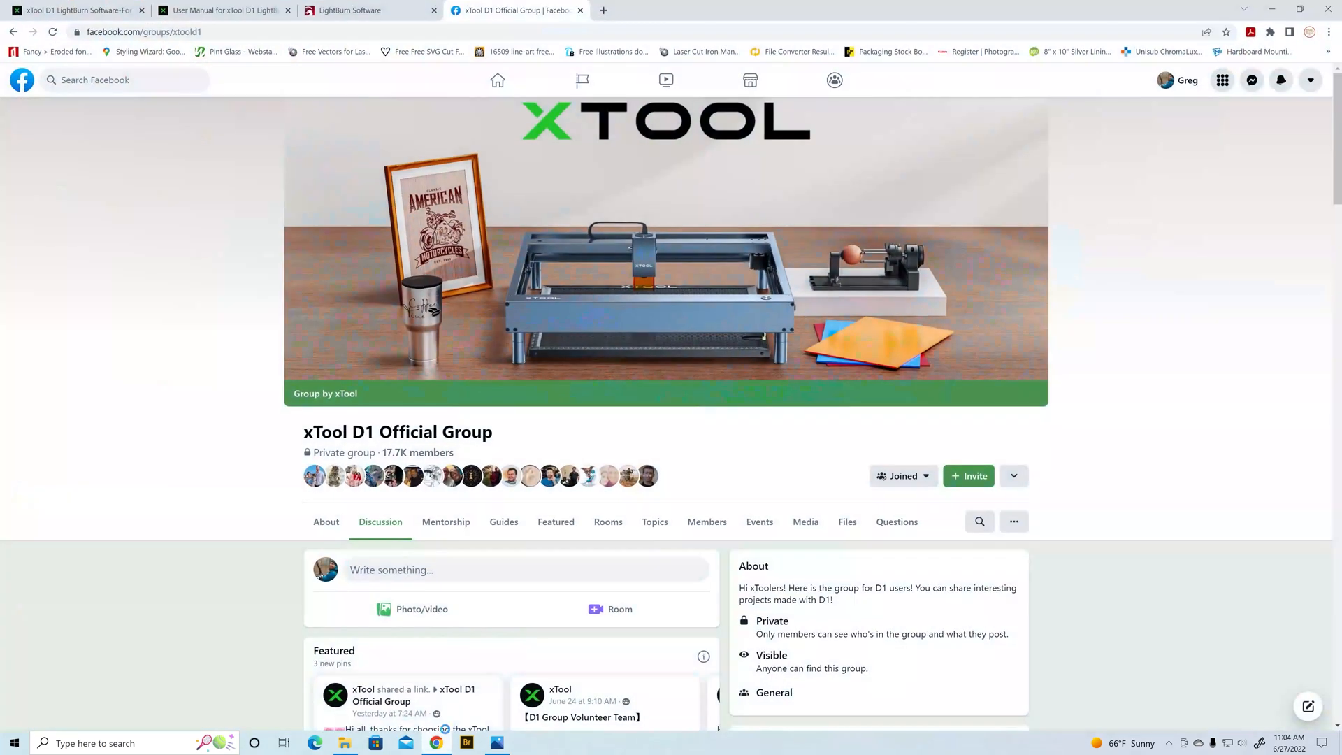
{"action": "left_click", "coordinate": [56, 12]}
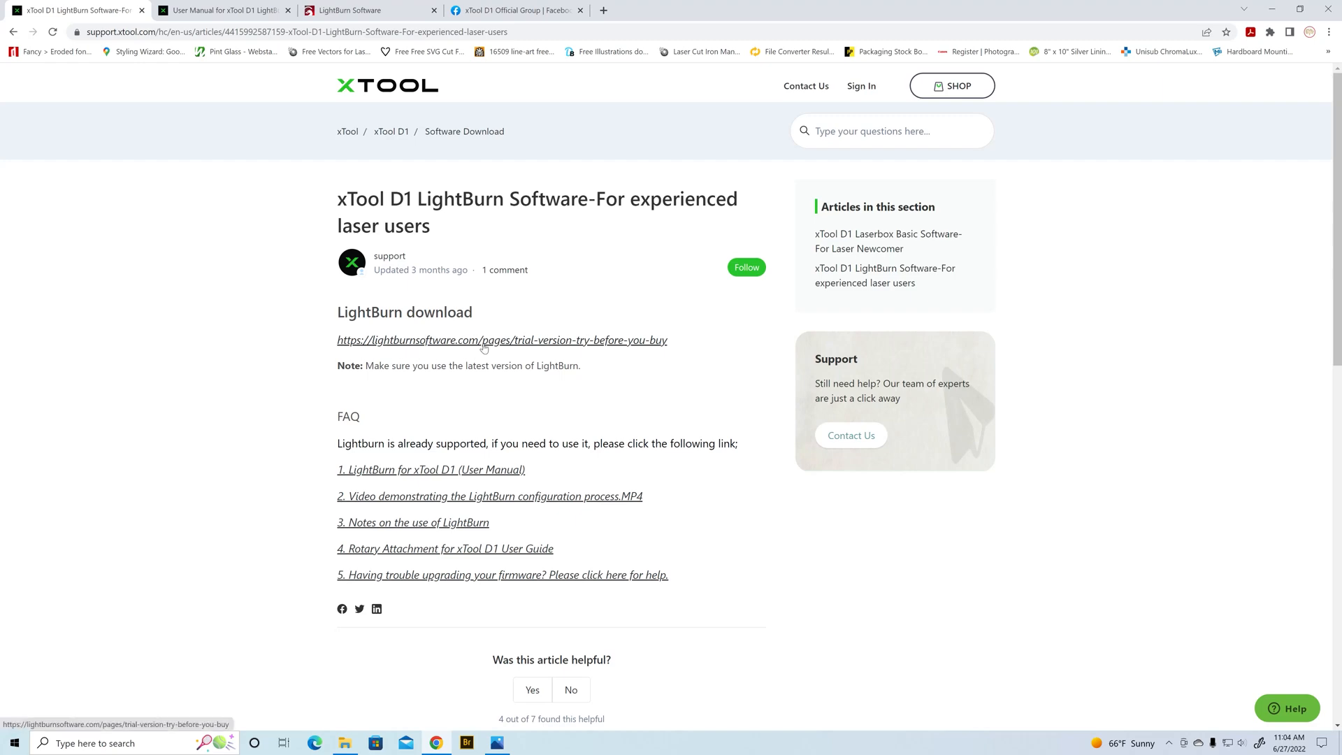
Look over the LightBurn software homepage and its description of the program.
{"action": "left_click", "coordinate": [374, 11]}
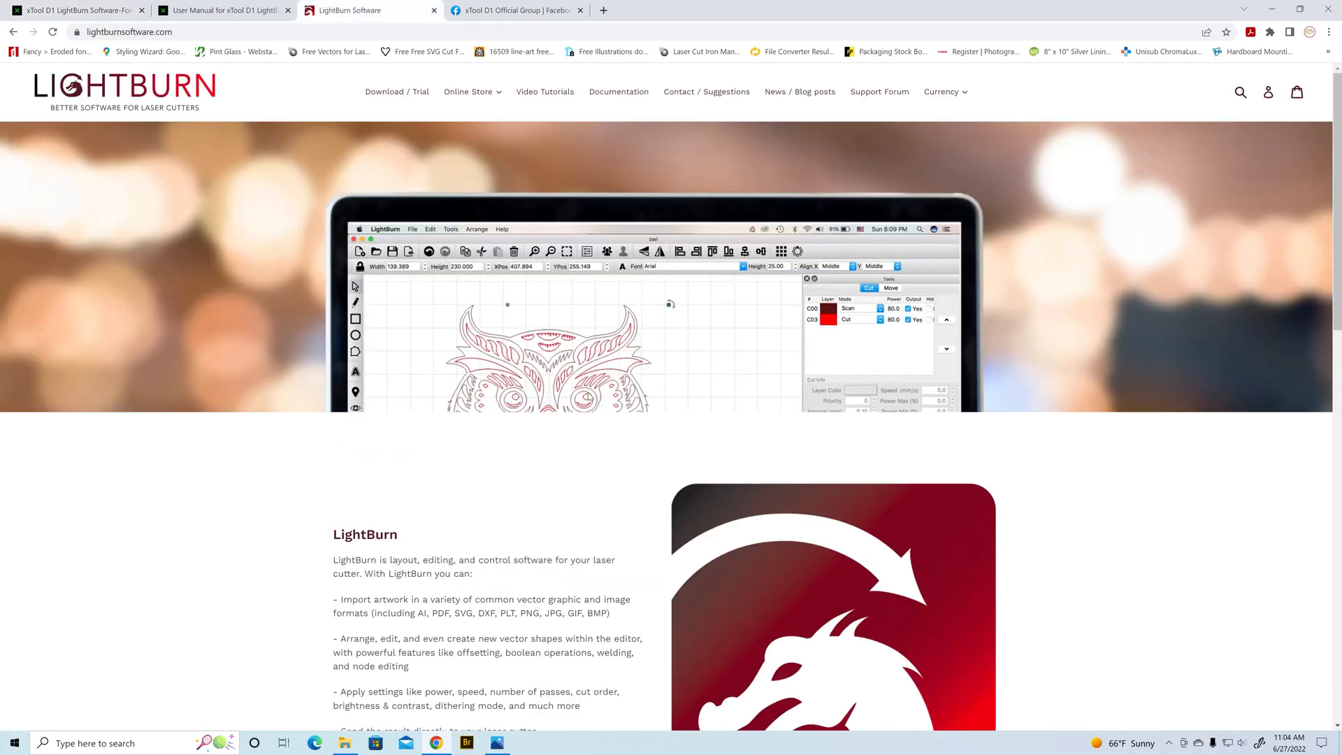
{"action": "scroll", "coordinate": [514, 546], "scroll_direction": "down", "scroll_amount": 5}
{"action": "scroll", "coordinate": [514, 546], "scroll_direction": "up", "scroll_amount": 5}
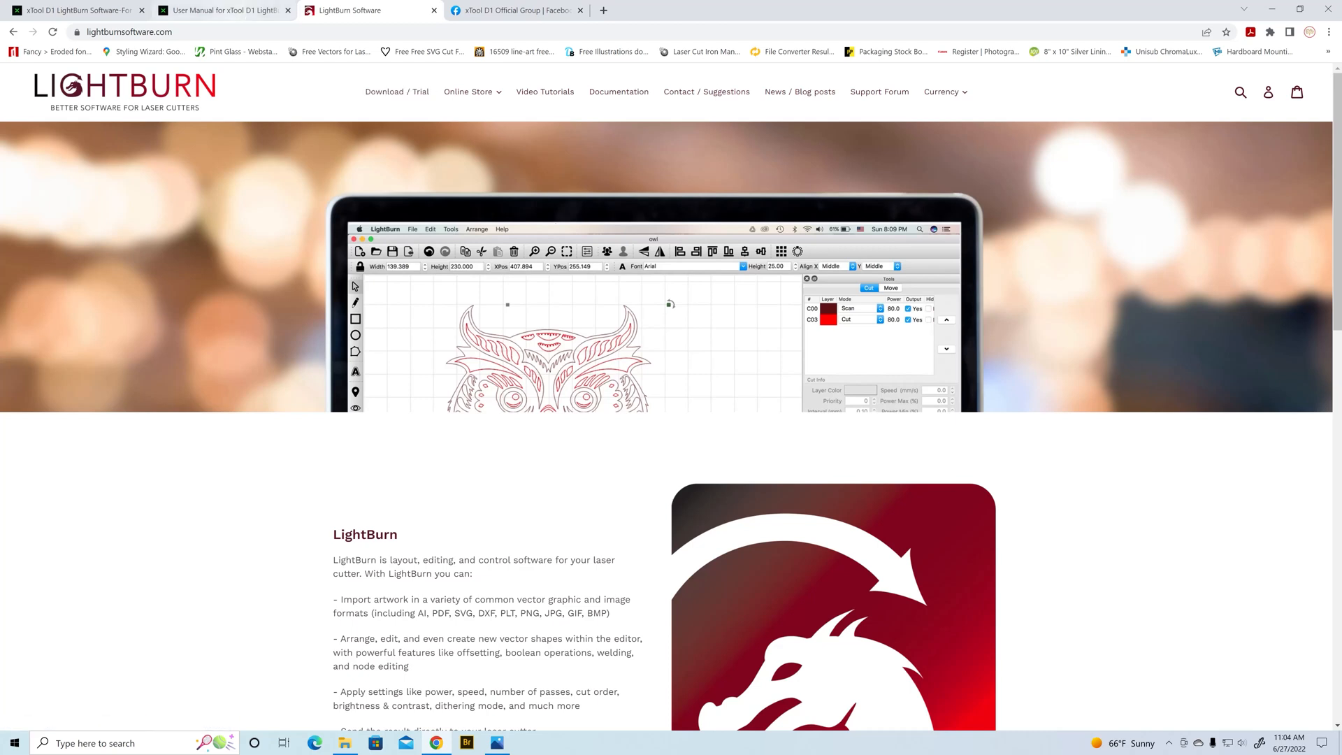
Open the user manual for xTool D1 LightBurn Software and review its firmware update steps and the "Obtain and install LightBurn" section.
{"action": "left_click", "coordinate": [89, 14]}
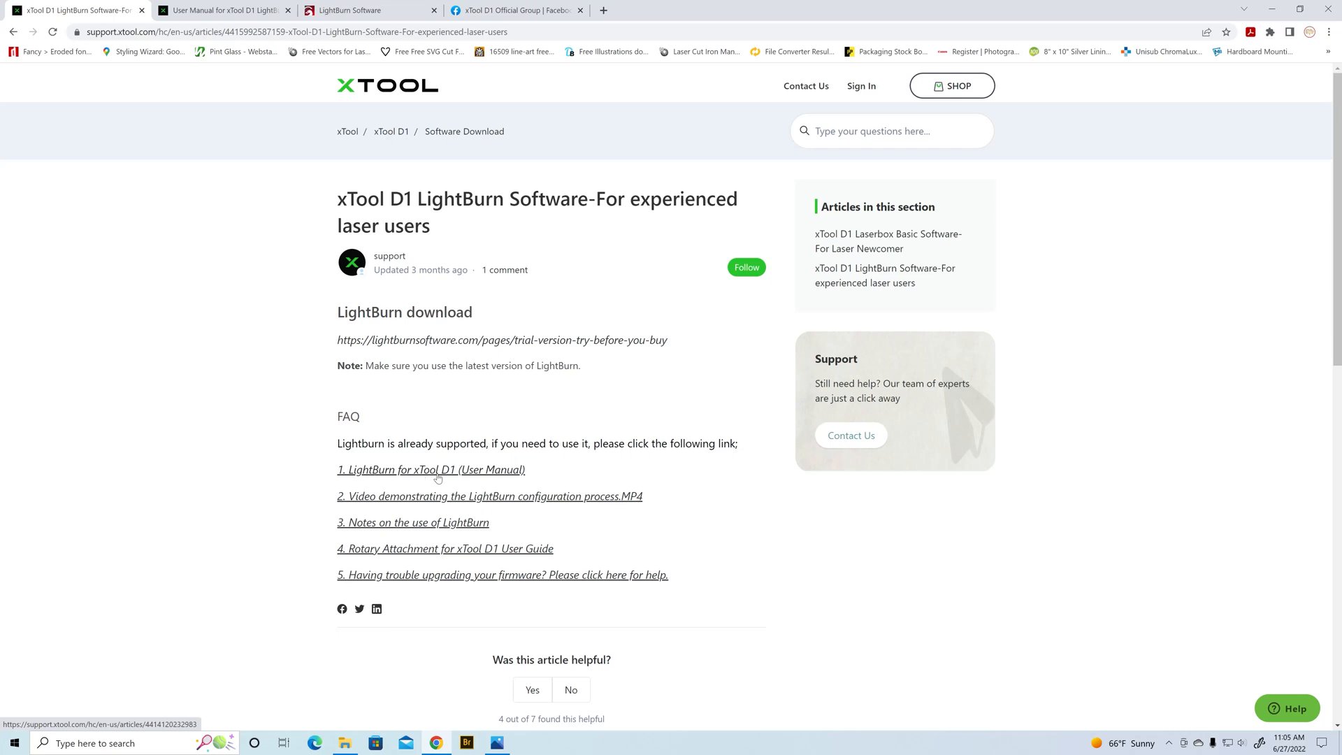
{"action": "left_click", "coordinate": [459, 476]}
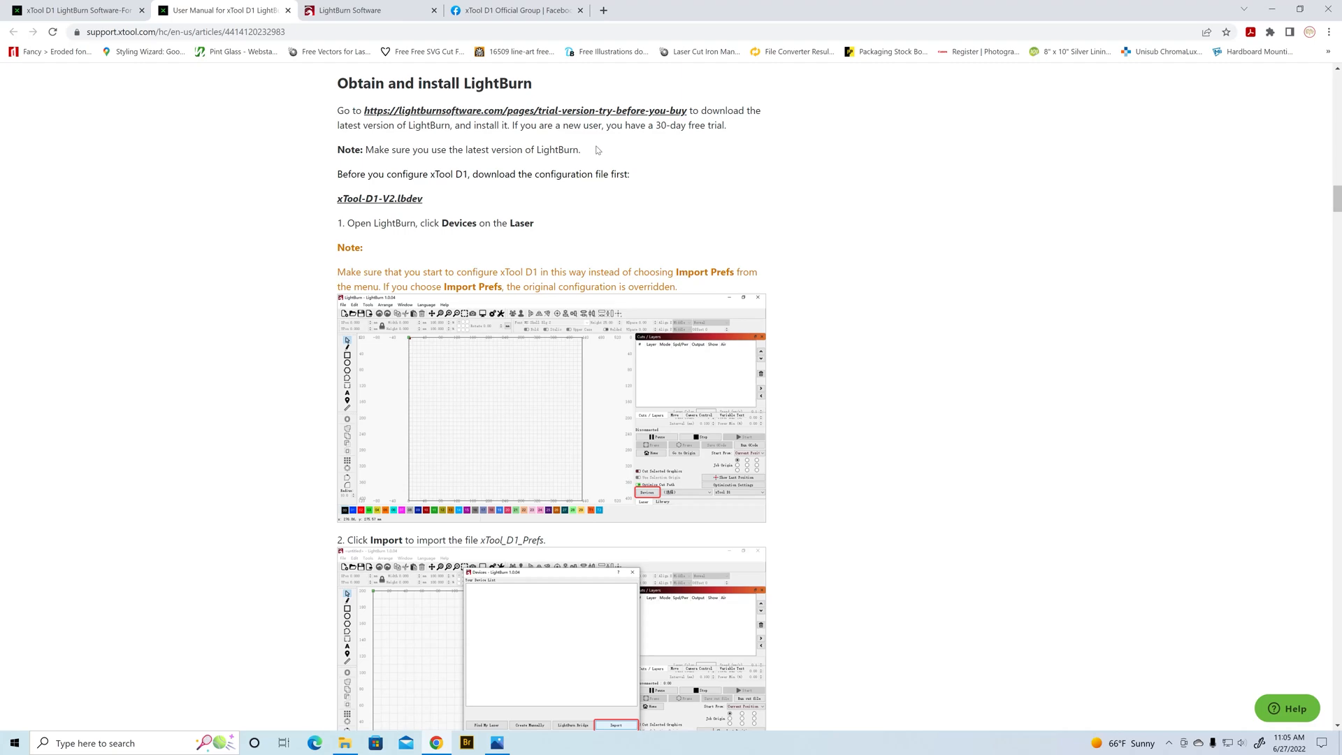
{"action": "scroll", "coordinate": [718, 218], "scroll_direction": "up", "scroll_amount": 7}
{"action": "left_click_drag", "start_coordinate": [1337, 185], "coordinate": [1337, 77]}
{"action": "scroll", "coordinate": [671, 397], "scroll_direction": "down", "scroll_amount": 11}
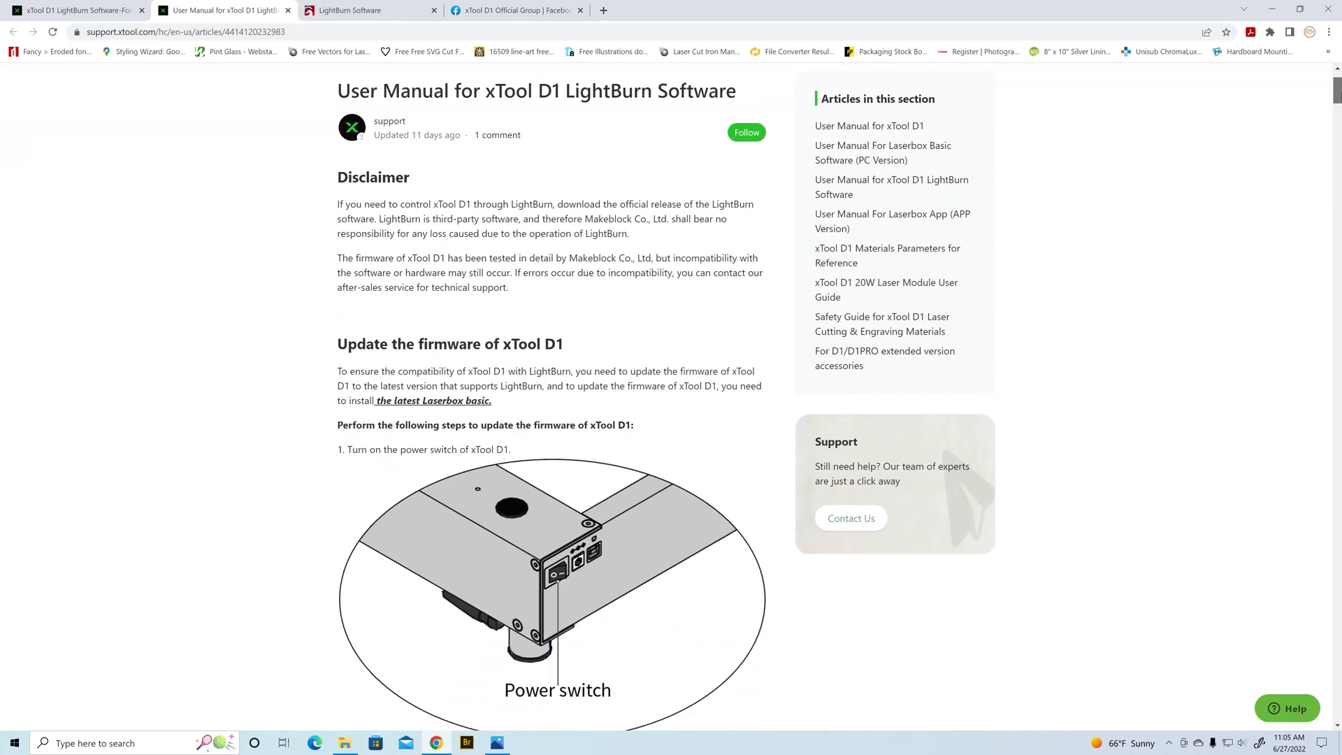
{"action": "scroll", "coordinate": [1307, 130], "scroll_direction": "down", "scroll_amount": 3}
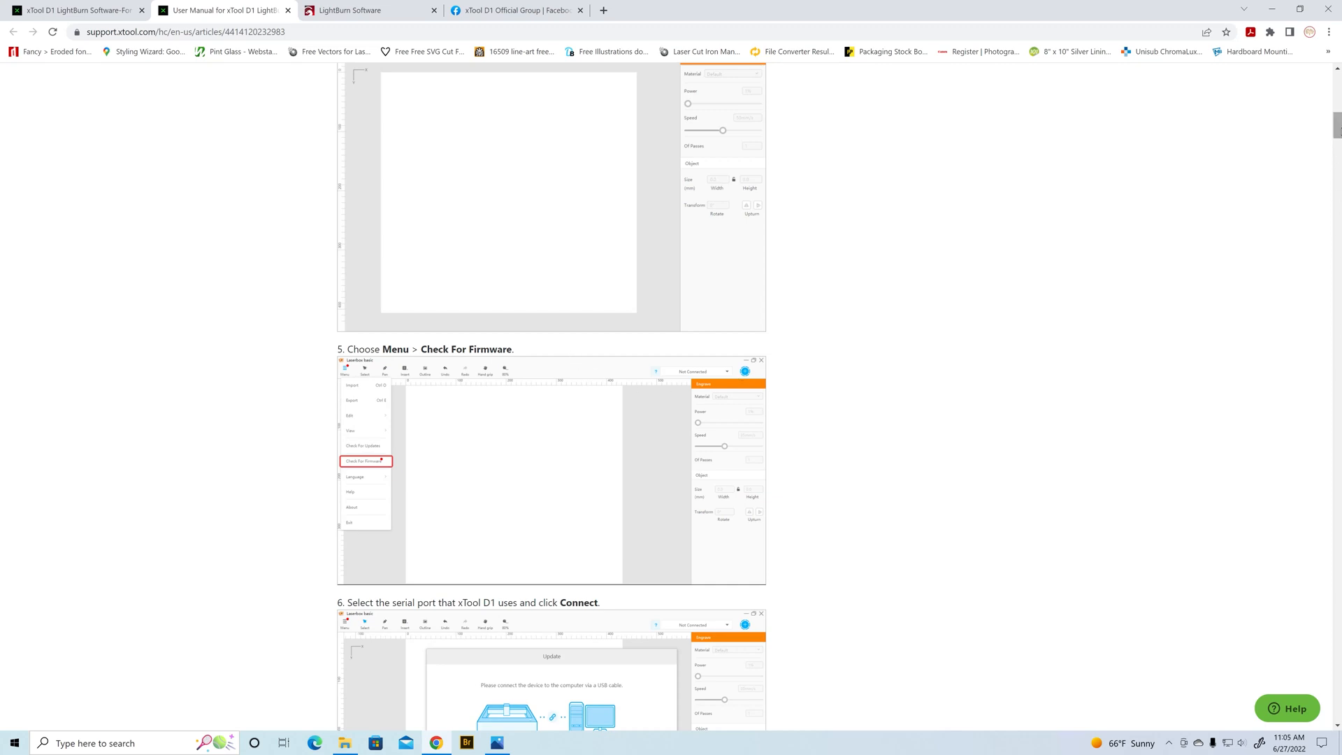
{"action": "left_click_drag", "start_coordinate": [1337, 128], "coordinate": [1337, 202]}
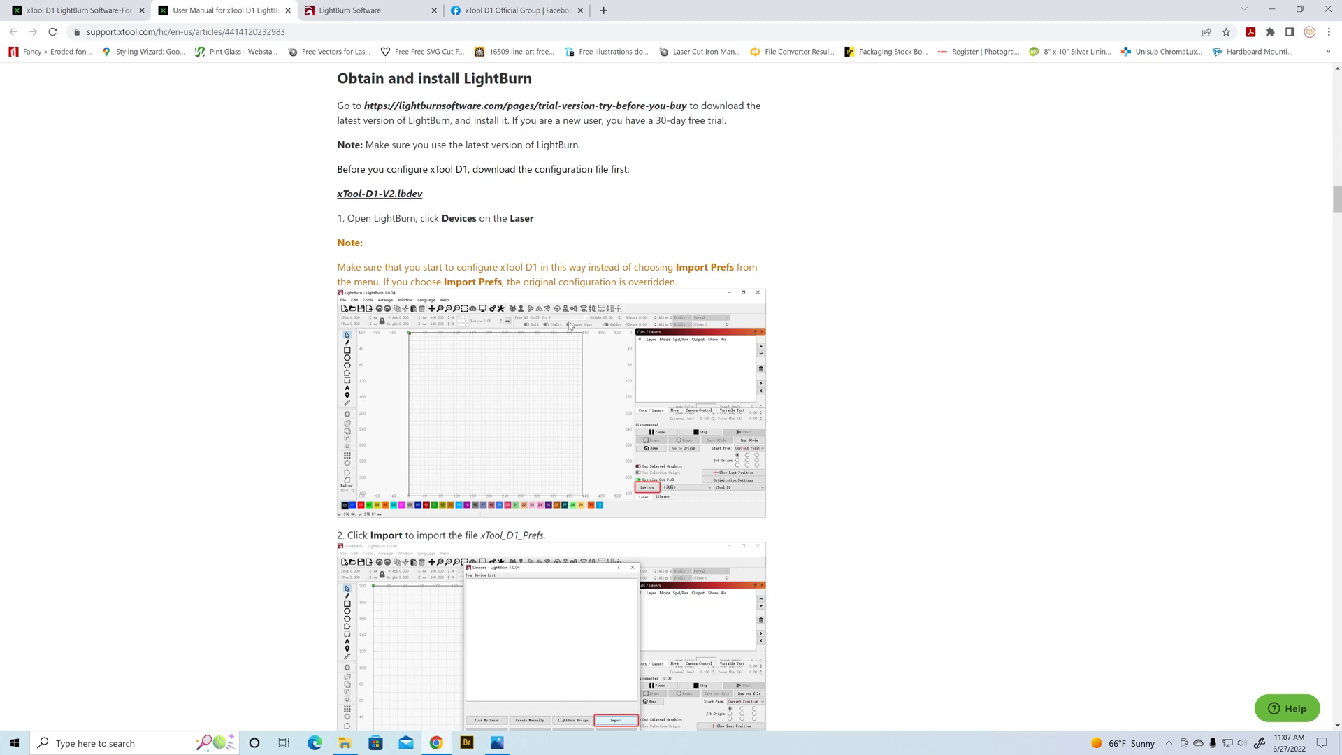
View the xTool D1 Official Group page on Facebook, minimize the browser and launch LightBurn from the desktop.
{"action": "left_click", "coordinate": [505, 11]}
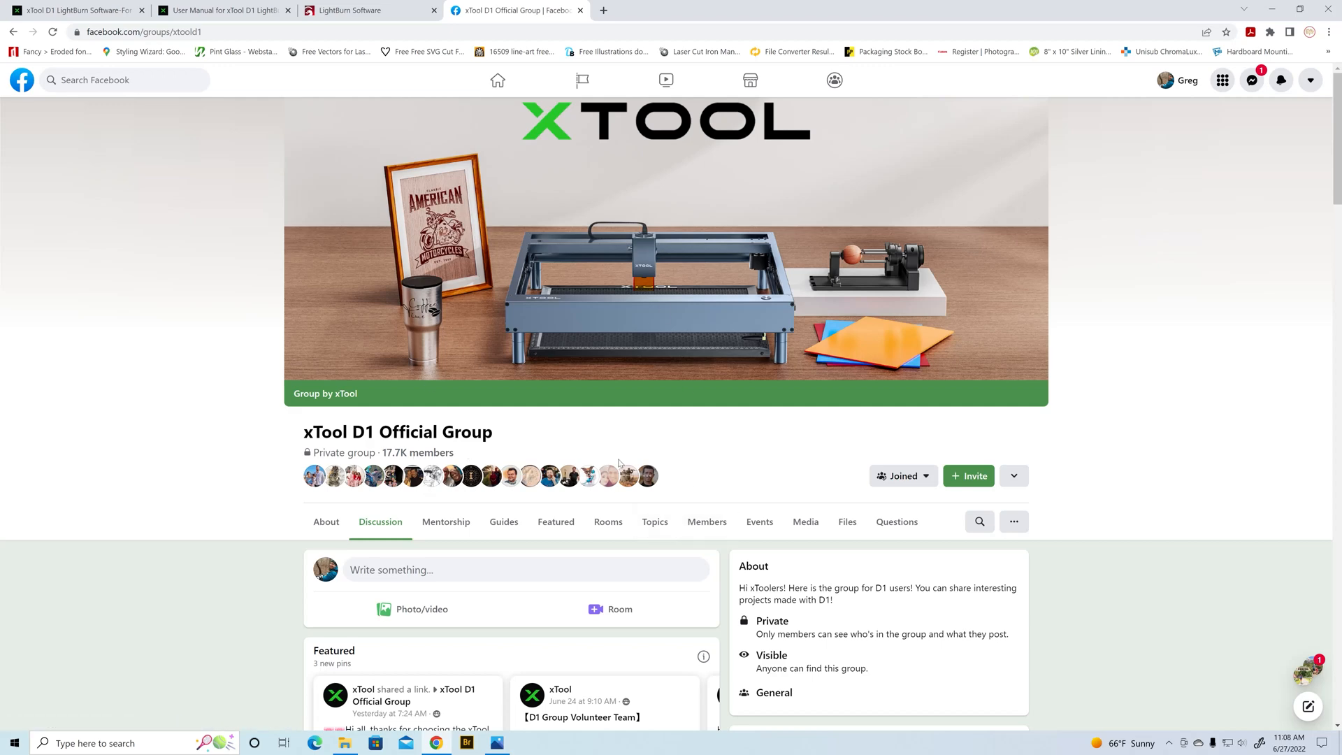
{"action": "left_click", "coordinate": [1275, 12]}
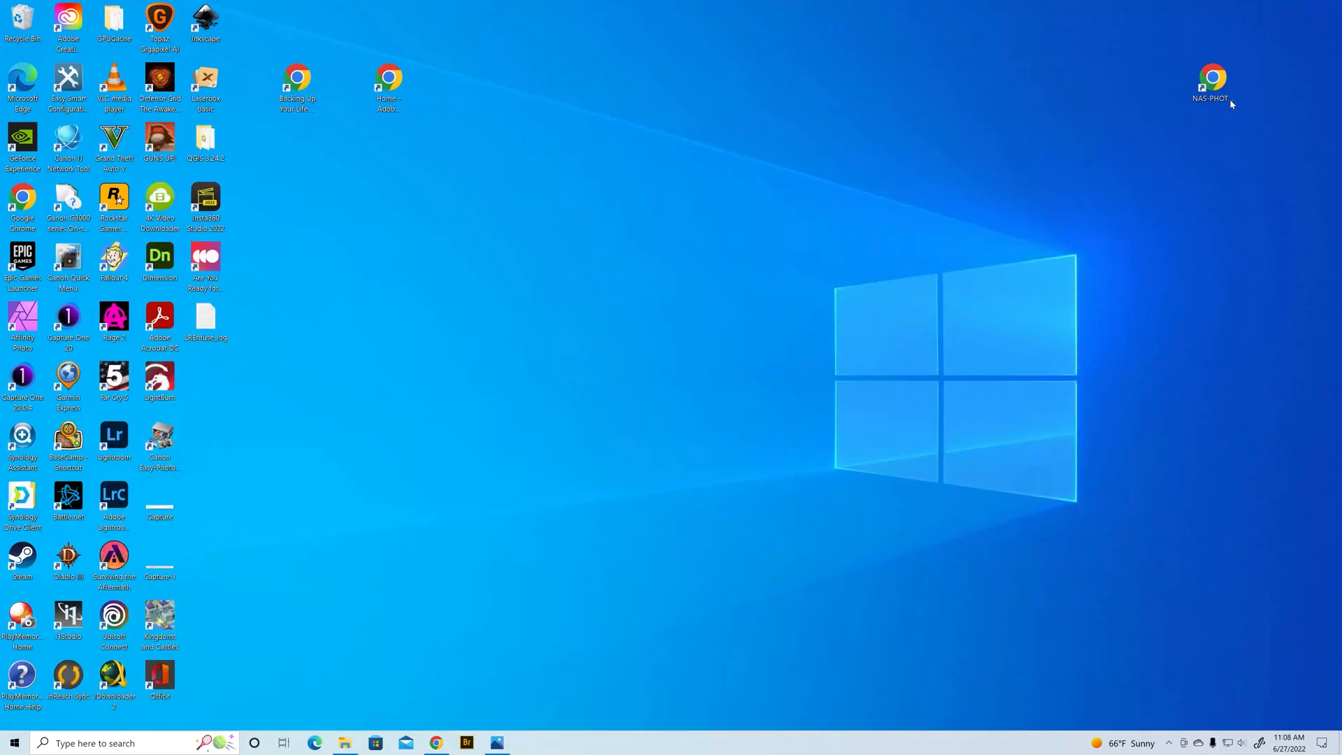
{"action": "double_click", "coordinate": [168, 387]}
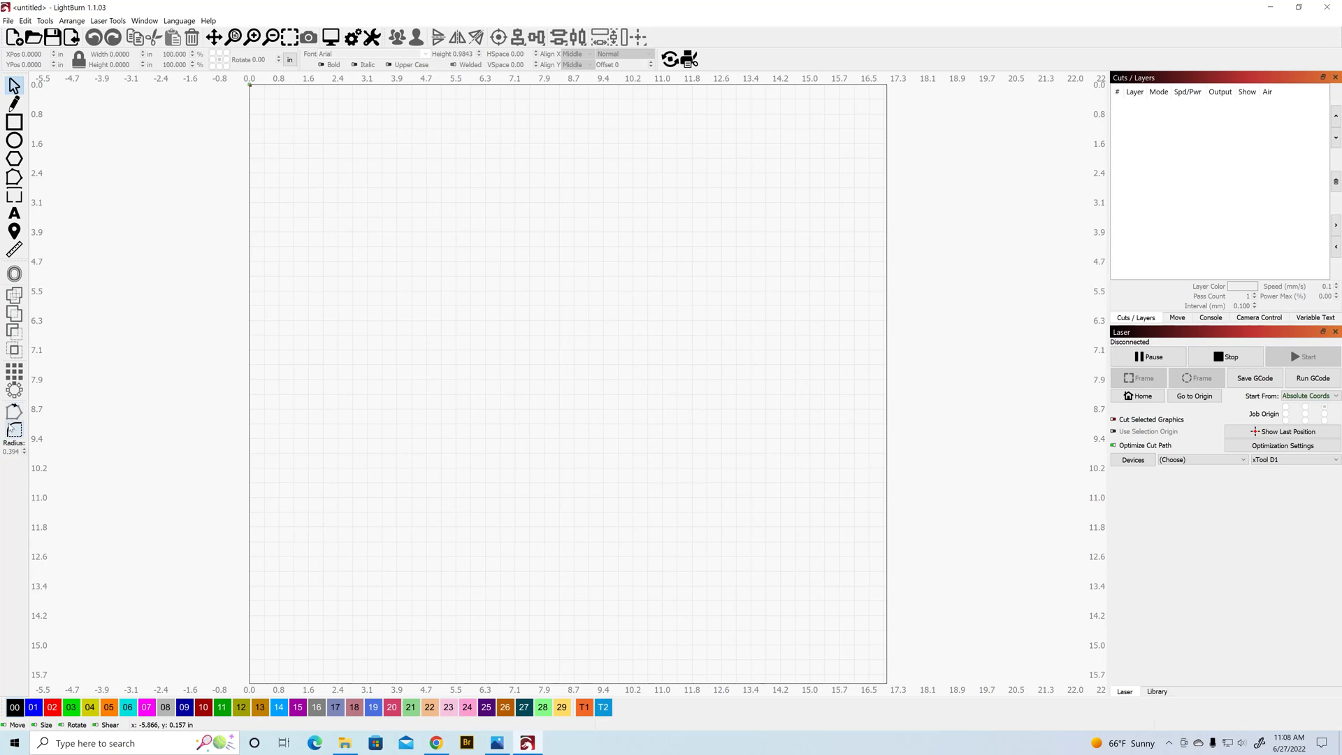
Draw a rectangle about 5.2 by 1.57 in near the workspace's upper left and a square about 2.05 in wide below it.
{"action": "left_click", "coordinate": [14, 123]}
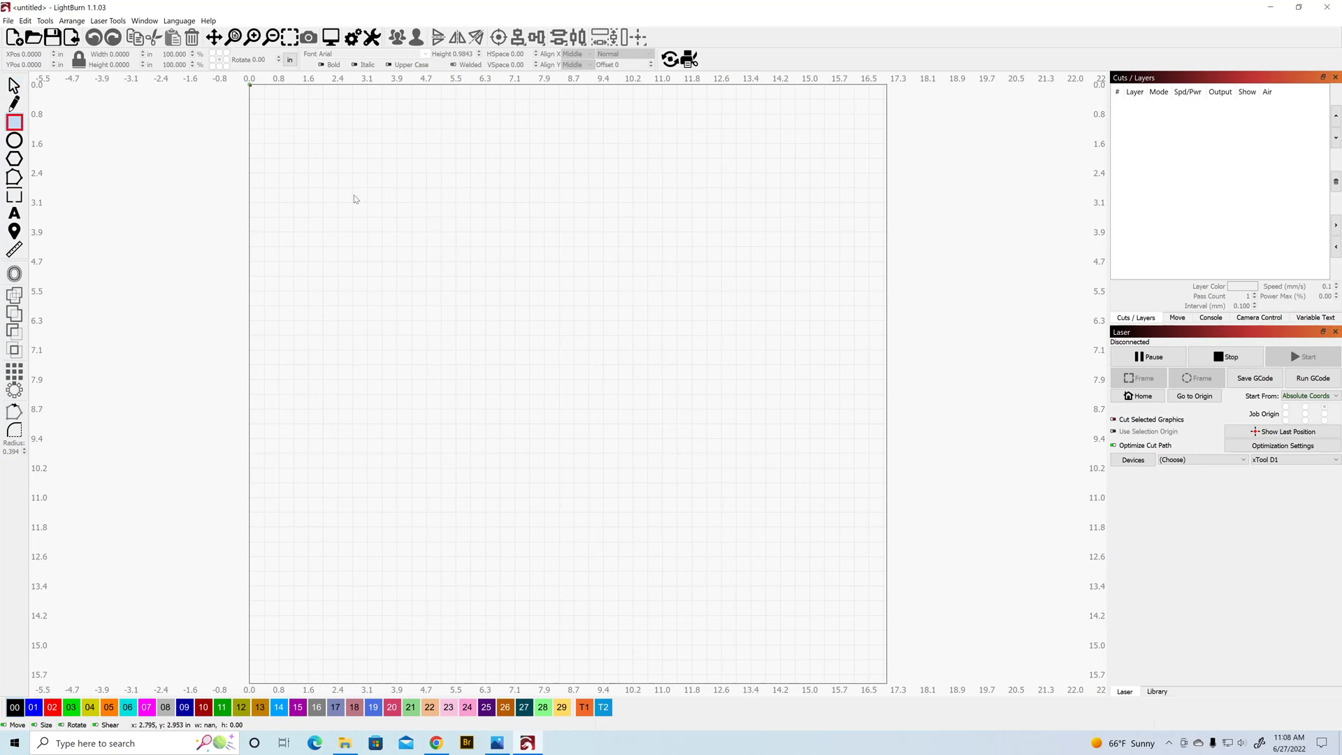
{"action": "left_click_drag", "start_coordinate": [316, 165], "coordinate": [515, 231]}
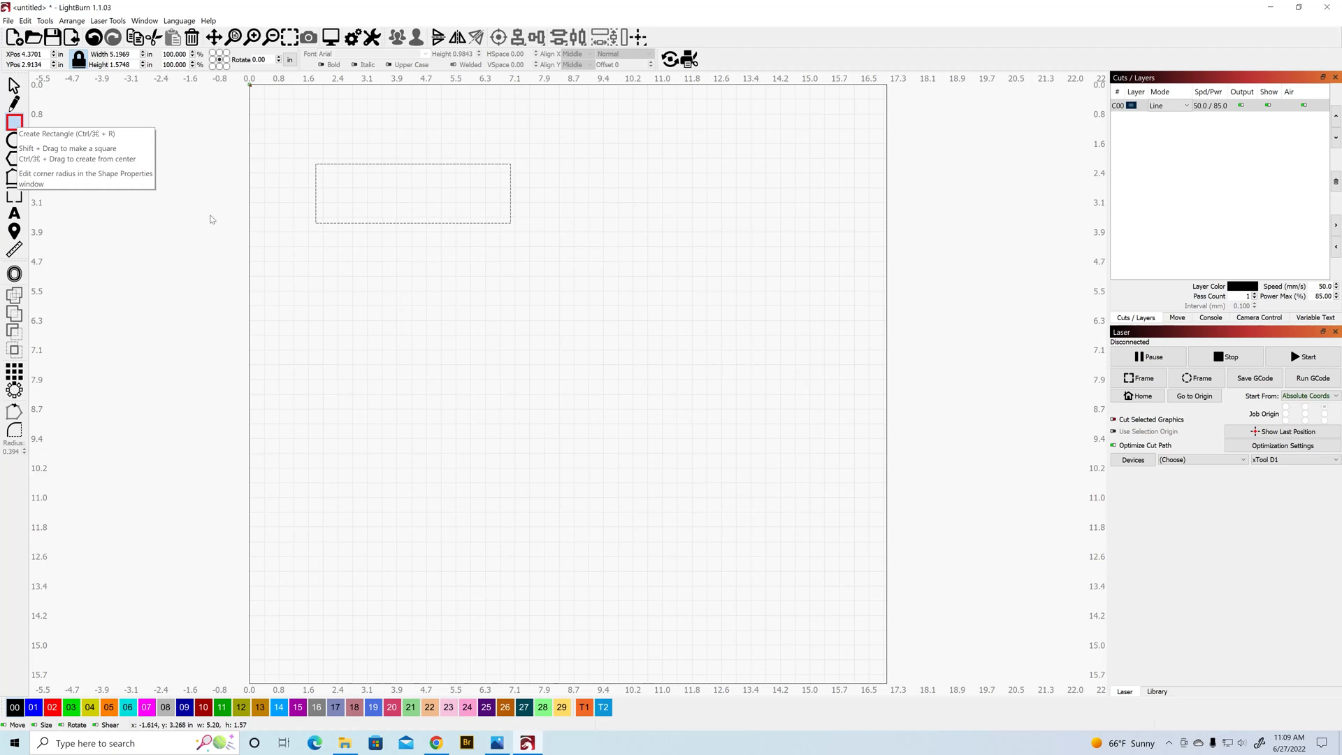
{"action": "mouse_move", "coordinate": [390, 303]}
{"action": "left_mouse_down"}
{"action": "mouse_move", "coordinate": [446, 302]}
{"action": "mouse_move", "coordinate": [470, 376]}
{"action": "mouse_move", "coordinate": [534, 422]}
{"action": "mouse_move", "coordinate": [404, 307]}
{"action": "mouse_move", "coordinate": [488, 377]}
{"action": "mouse_move", "coordinate": [407, 308]}
{"action": "mouse_move", "coordinate": [449, 348]}
{"action": "left_mouse_up"}
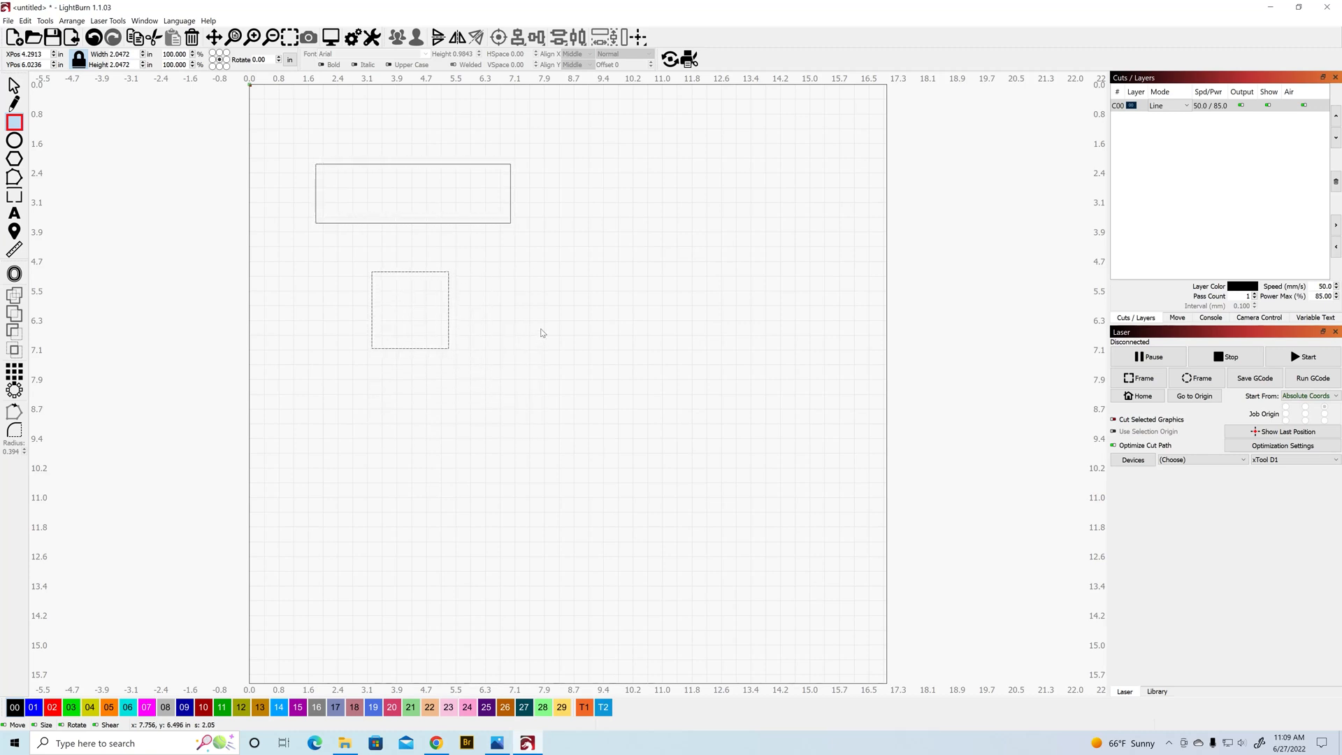
Draw an ellipse about 5.08 by 1.77 in to the right of the rectangle and a circle about 3.62 in across below it.
{"action": "left_click", "coordinate": [14, 141]}
{"action": "mouse_move", "coordinate": [593, 174]}
{"action": "left_mouse_down"}
{"action": "mouse_move", "coordinate": [657, 221]}
{"action": "mouse_move", "coordinate": [784, 245]}
{"action": "left_mouse_up"}
{"action": "mouse_move", "coordinate": [609, 311]}
{"action": "left_mouse_down"}
{"action": "mouse_move", "coordinate": [626, 349]}
{"action": "mouse_move", "coordinate": [717, 438]}
{"action": "left_mouse_up"}
{"action": "left_click", "coordinate": [724, 430]}
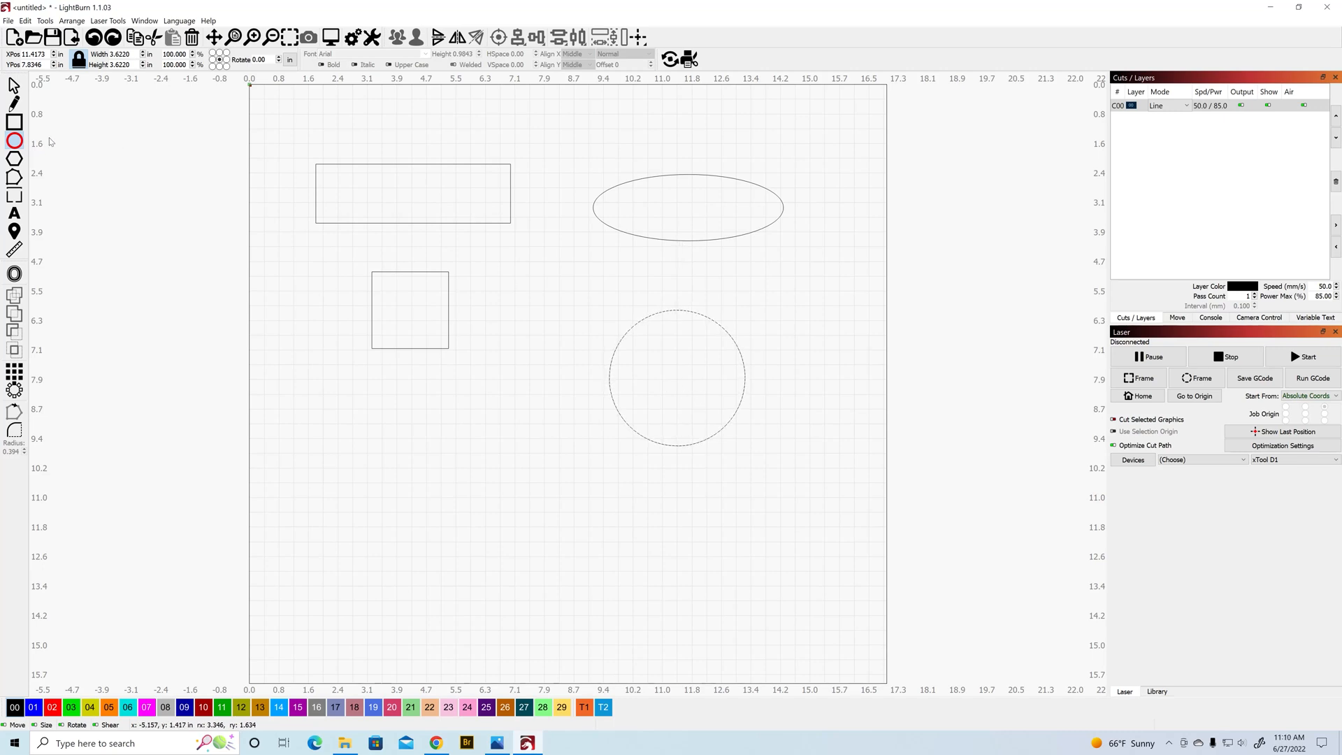
Select the ellipse and the rectangle by their outlines, and reselect the rectangle with a selection window around it.
{"action": "left_click", "coordinate": [15, 141]}
{"action": "left_click", "coordinate": [14, 85]}
{"action": "left_click", "coordinate": [595, 208]}
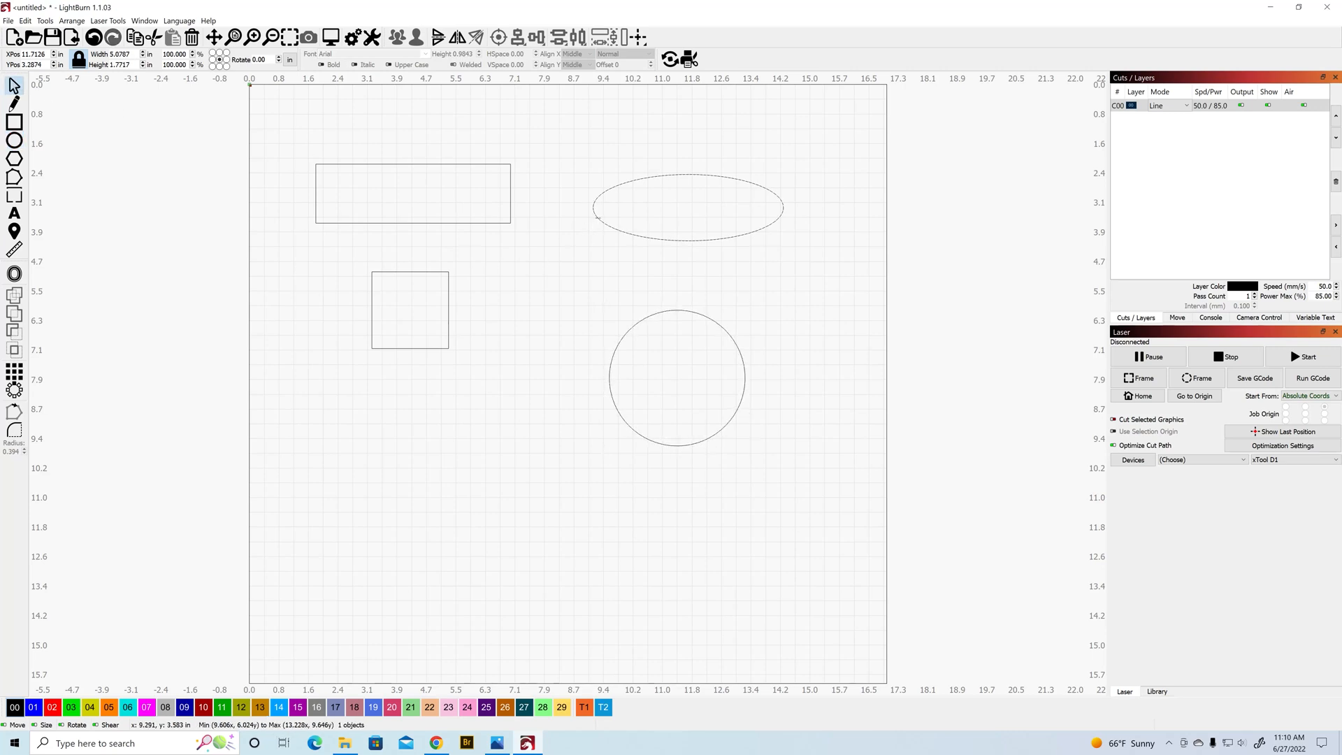
{"action": "left_click", "coordinate": [511, 201]}
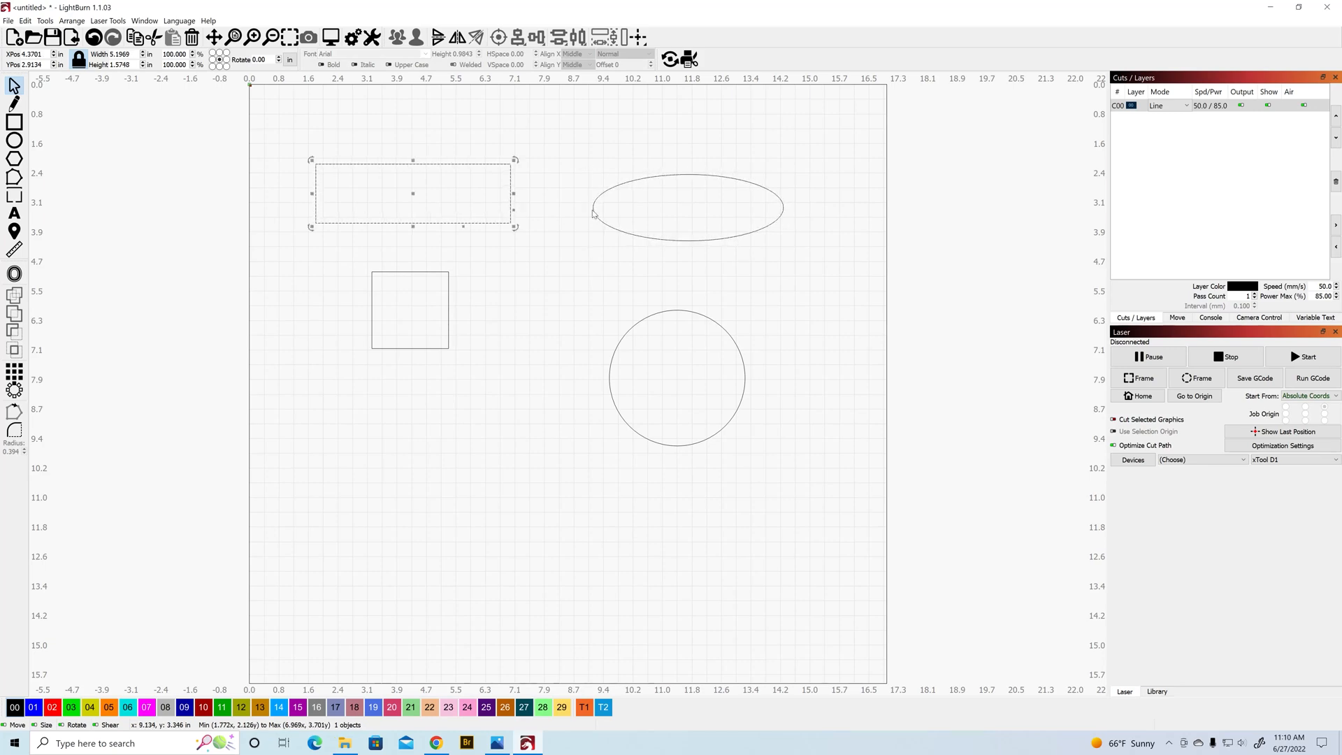
{"action": "scroll", "coordinate": [594, 212], "scroll_direction": "up", "scroll_amount": 4}
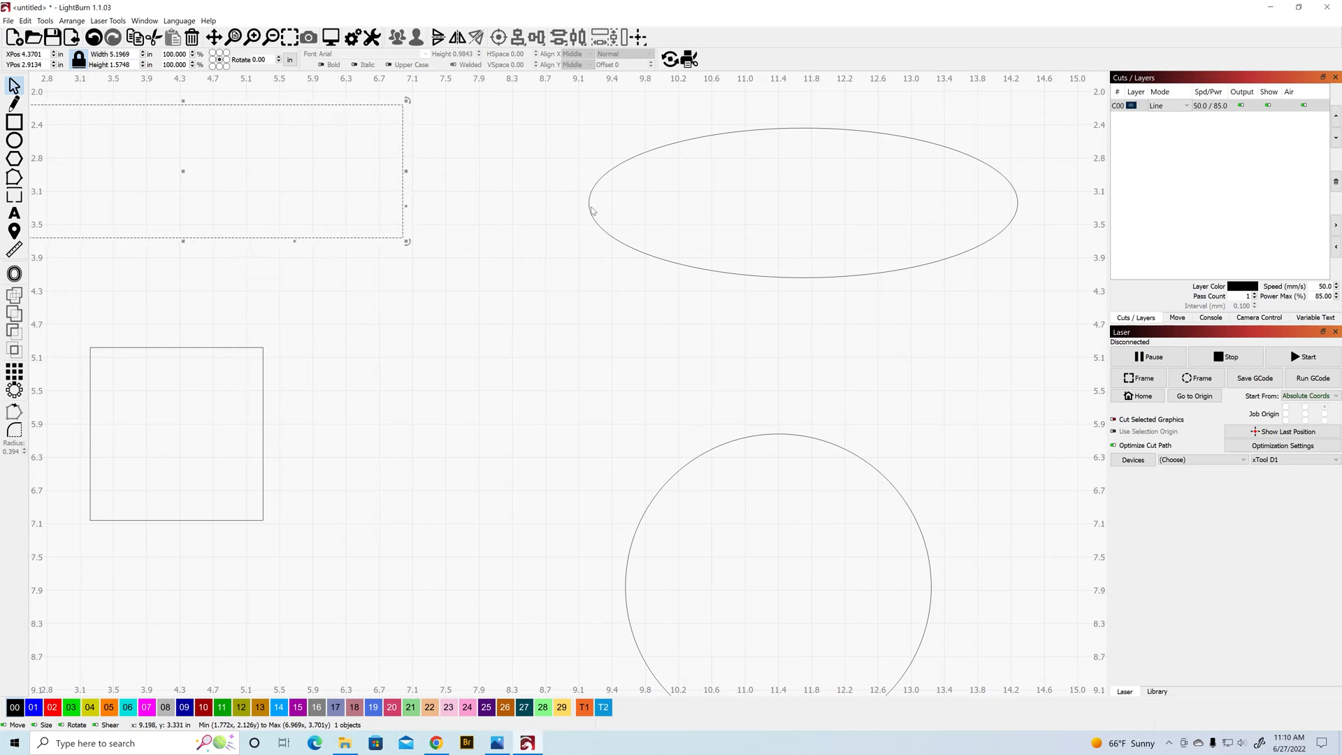
{"action": "left_click", "coordinate": [589, 206]}
{"action": "scroll", "coordinate": [646, 307], "scroll_direction": "down", "scroll_amount": 3}
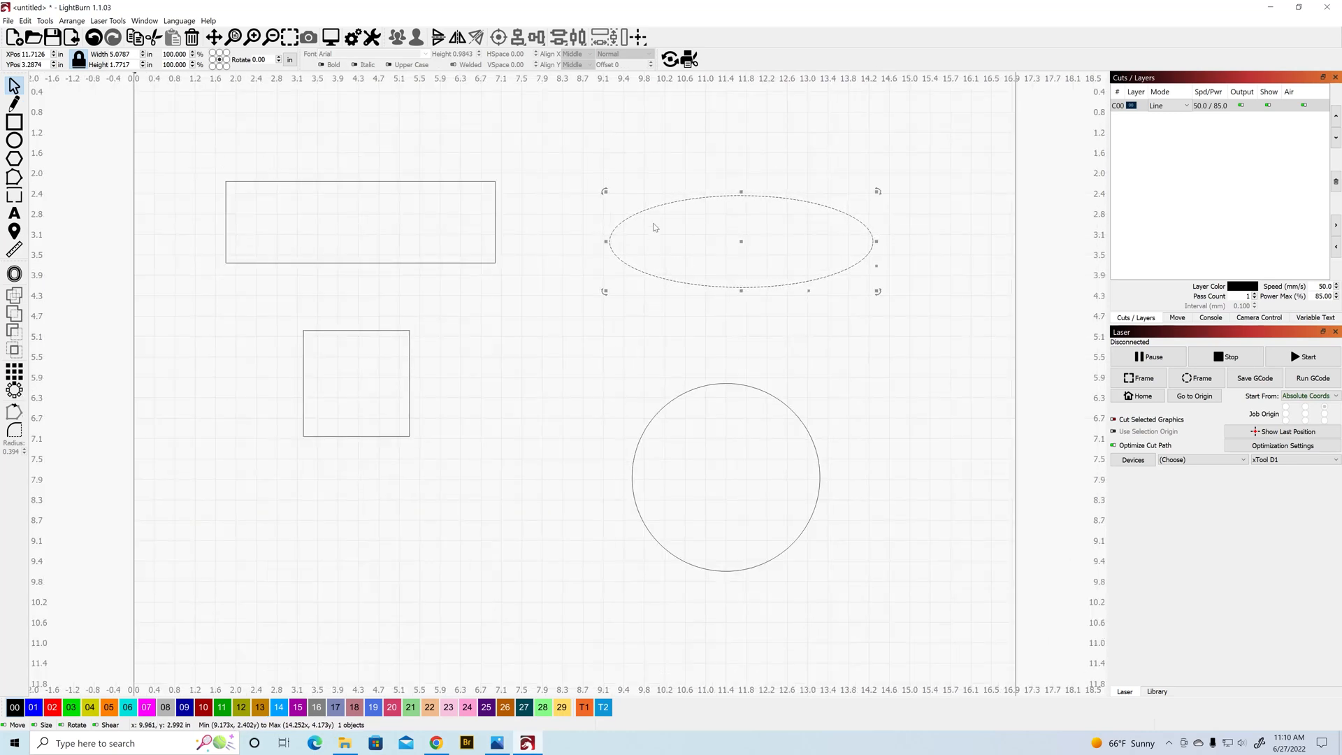
{"action": "left_click_drag", "start_coordinate": [190, 150], "coordinate": [543, 293]}
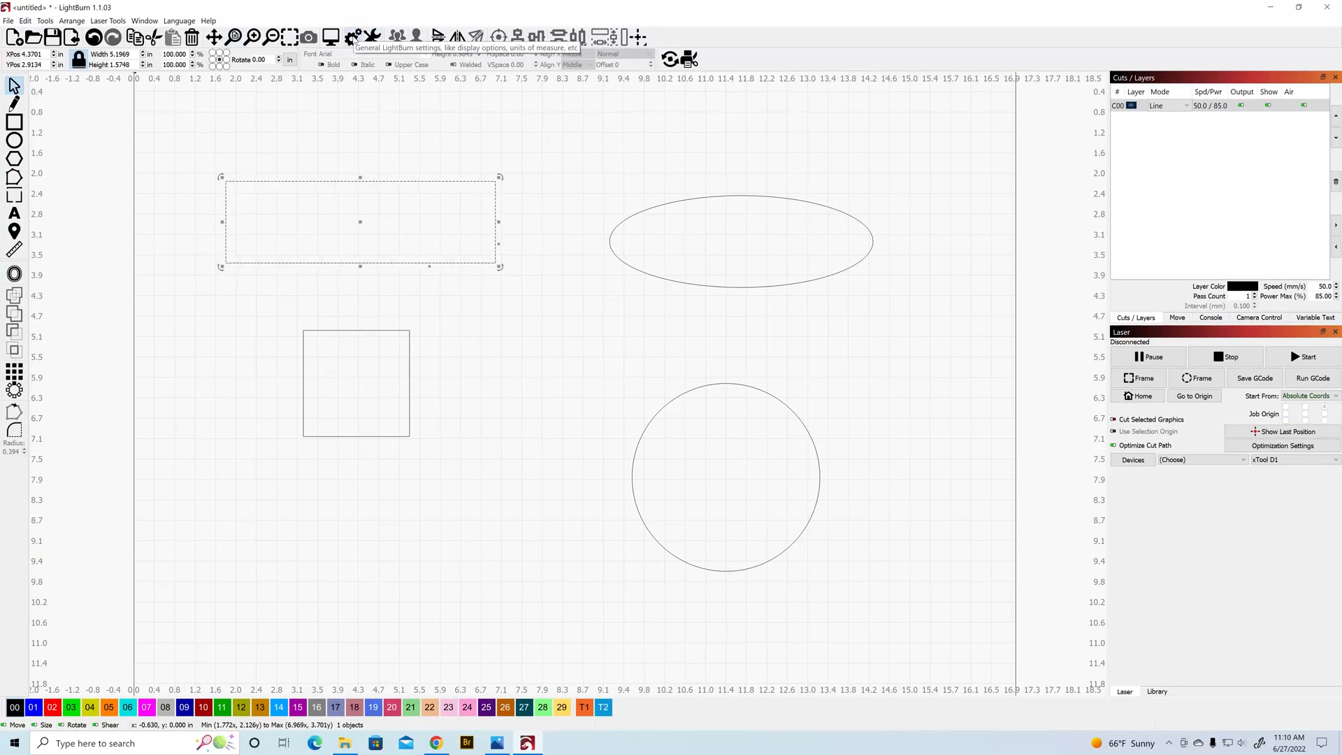
Review the display, units and snapping options in the general settings, close them without changes and deselect the rectangle.
{"action": "left_click", "coordinate": [354, 38]}
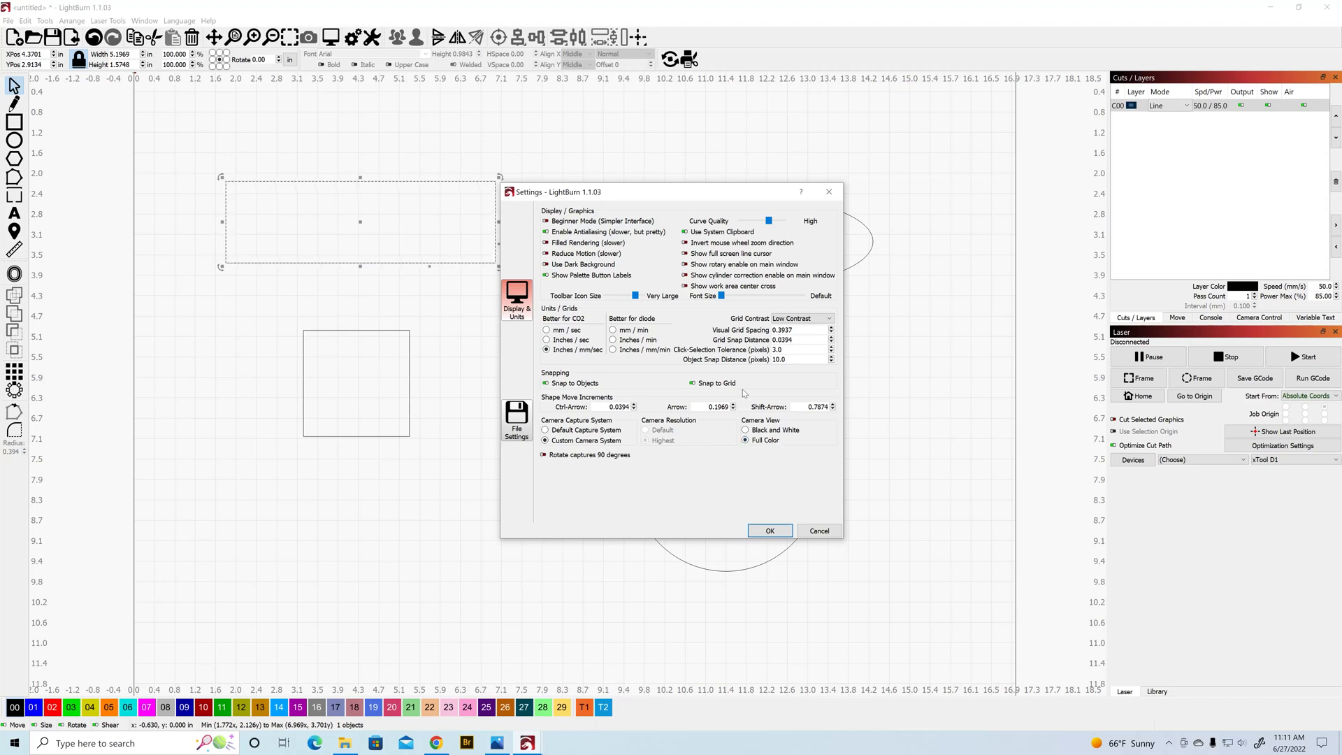
{"action": "left_click", "coordinate": [819, 531]}
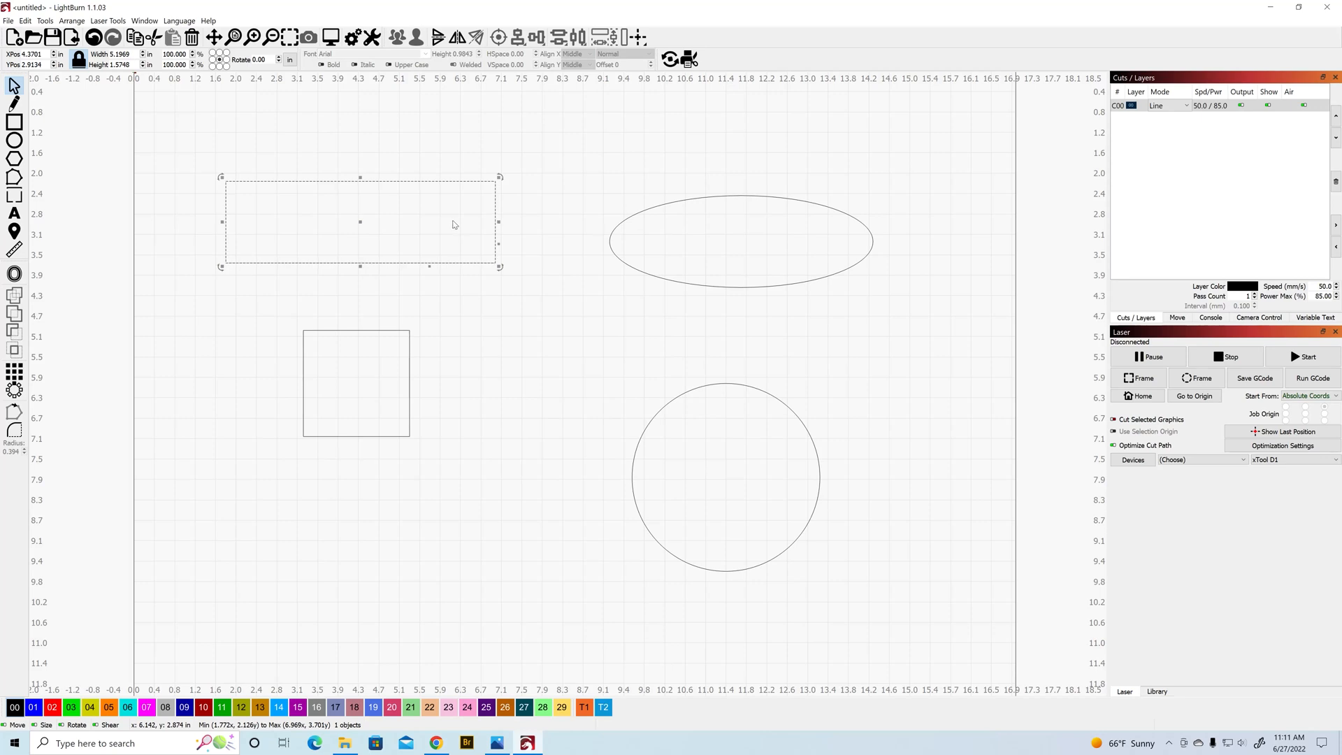
{"action": "left_click", "coordinate": [543, 242]}
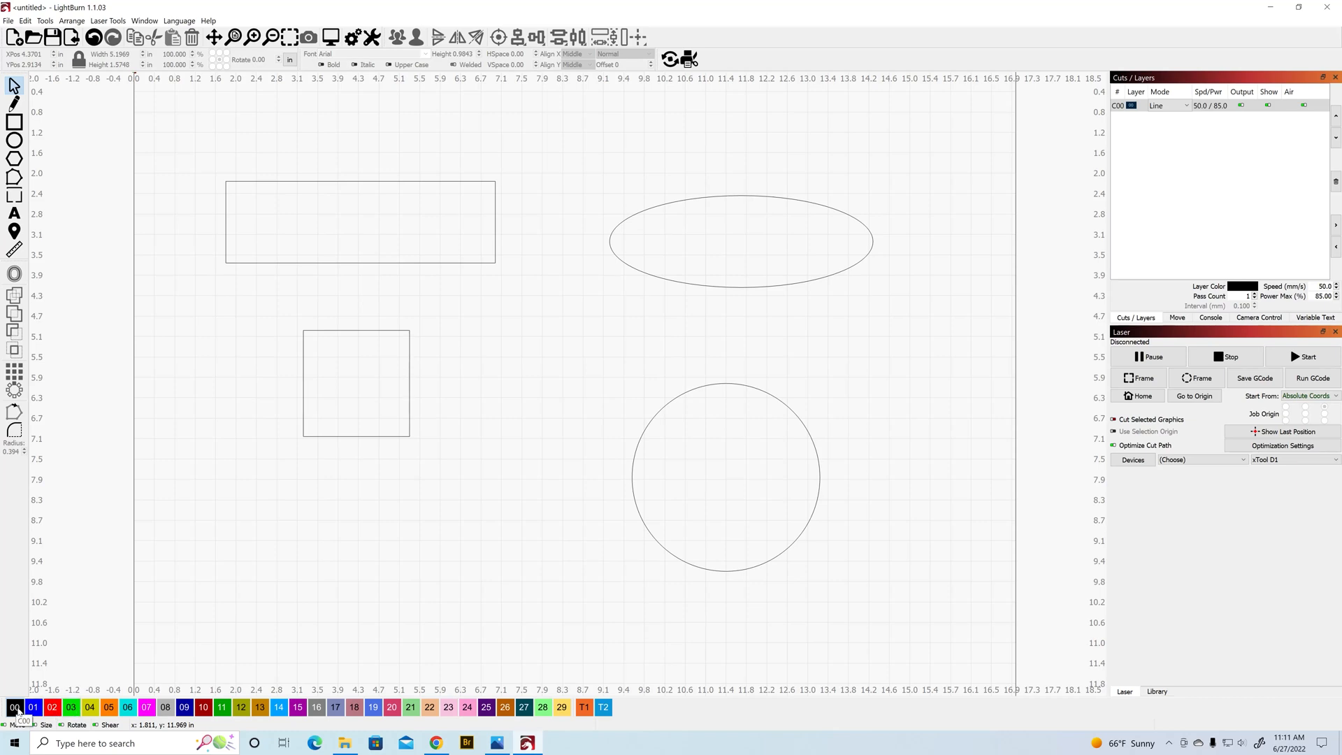
Set the black C00 layer's speed to 100 mm/sec and its max power to 55%.
{"action": "double_click", "coordinate": [1212, 109]}
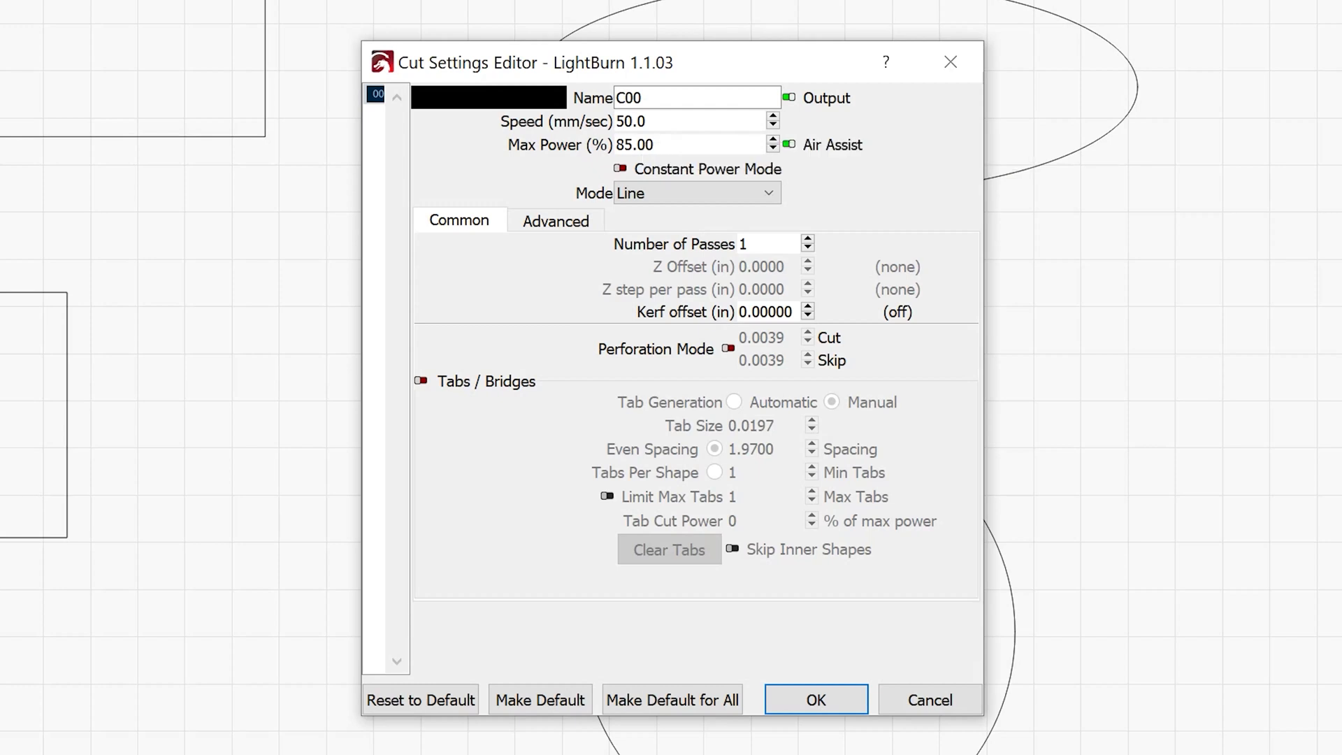
{"action": "left_click_drag", "start_coordinate": [645, 120], "coordinate": [616, 121]}
{"action": "type", "text": "100"}
{"action": "left_click_drag", "start_coordinate": [654, 145], "coordinate": [616, 145]}
{"action": "type", "text": "55"}
{"action": "key", "text": "Tab"}
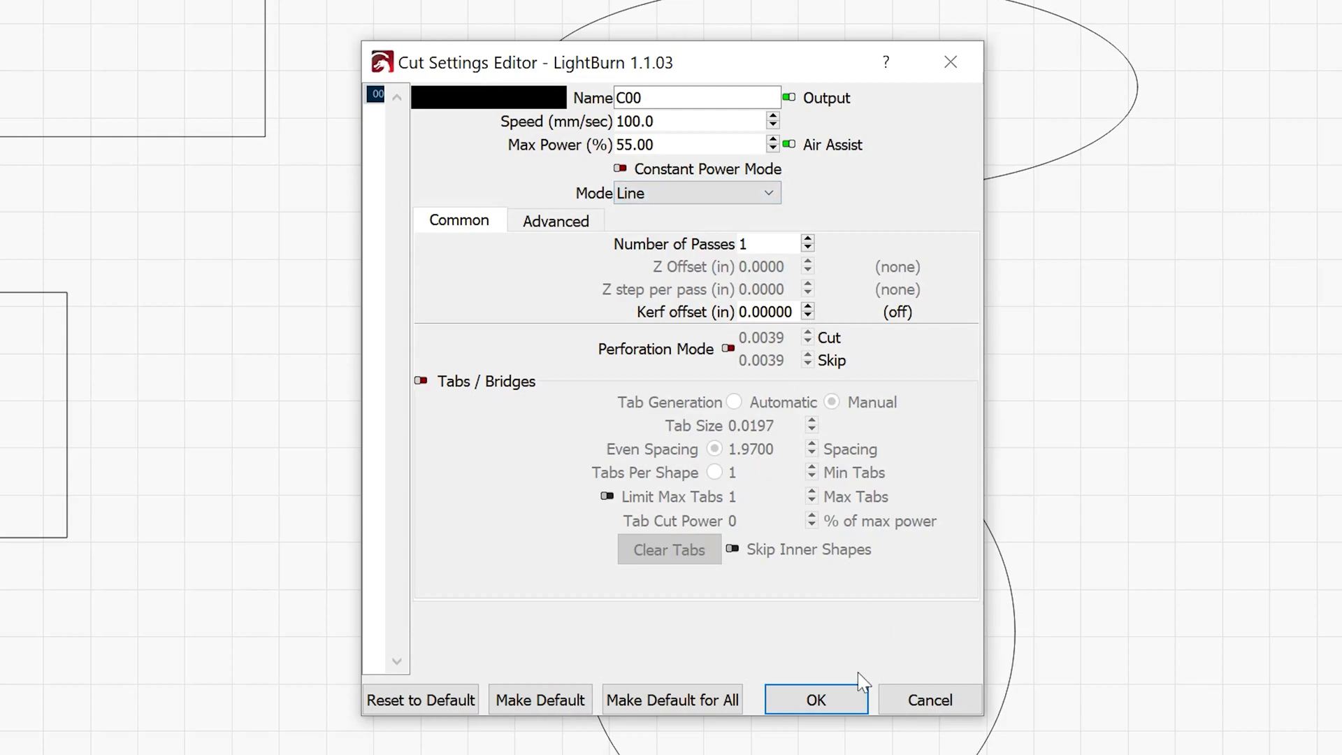
{"action": "left_click", "coordinate": [849, 695]}
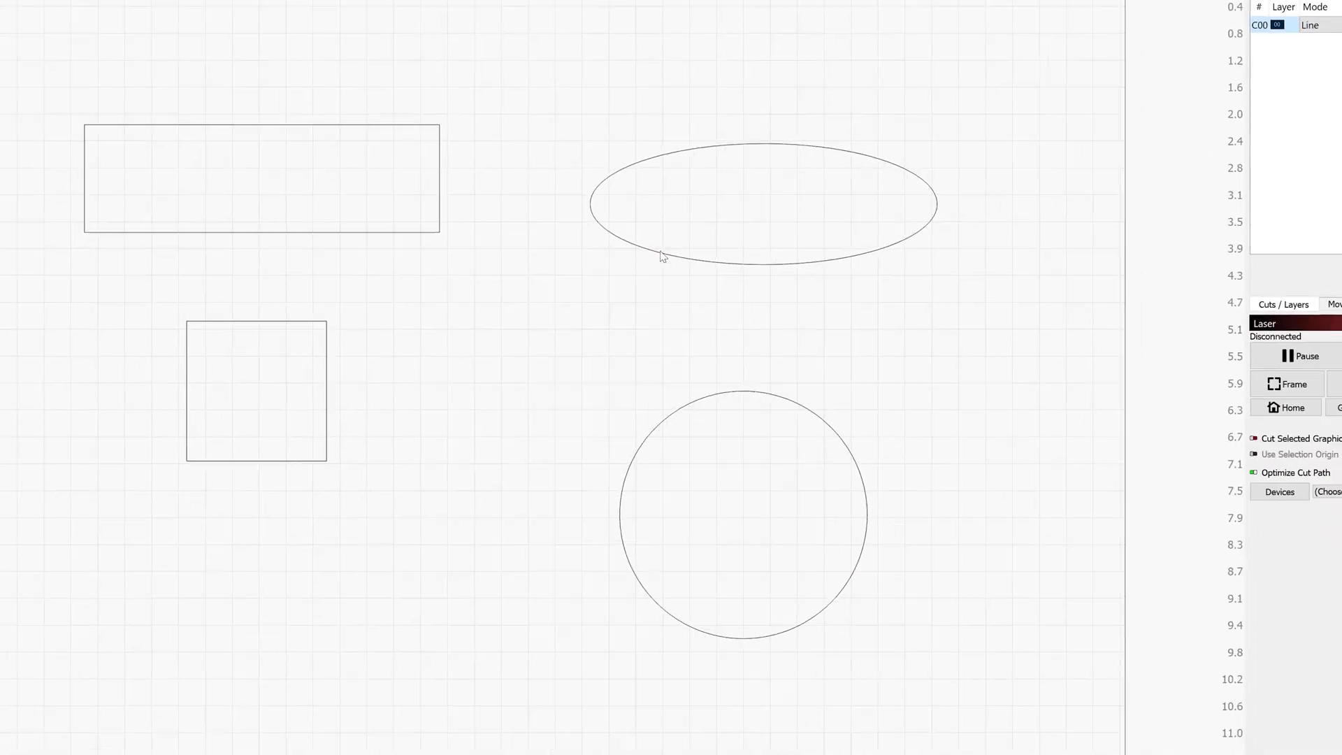
Assign the ellipse to the blue 01 layer and set that layer's mode to Fill.
{"action": "left_click_drag", "start_coordinate": [569, 95], "coordinate": [977, 287]}
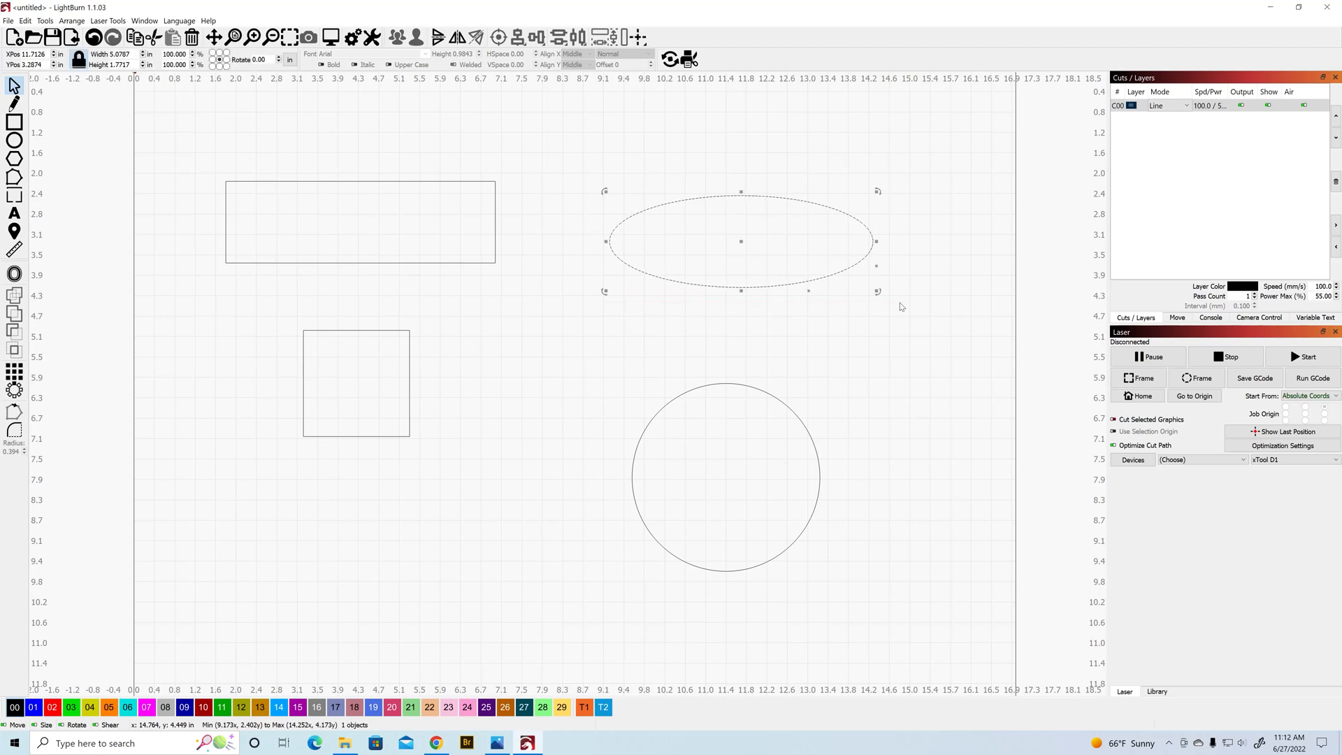
{"action": "left_click", "coordinate": [34, 709]}
{"action": "left_click", "coordinate": [696, 133]}
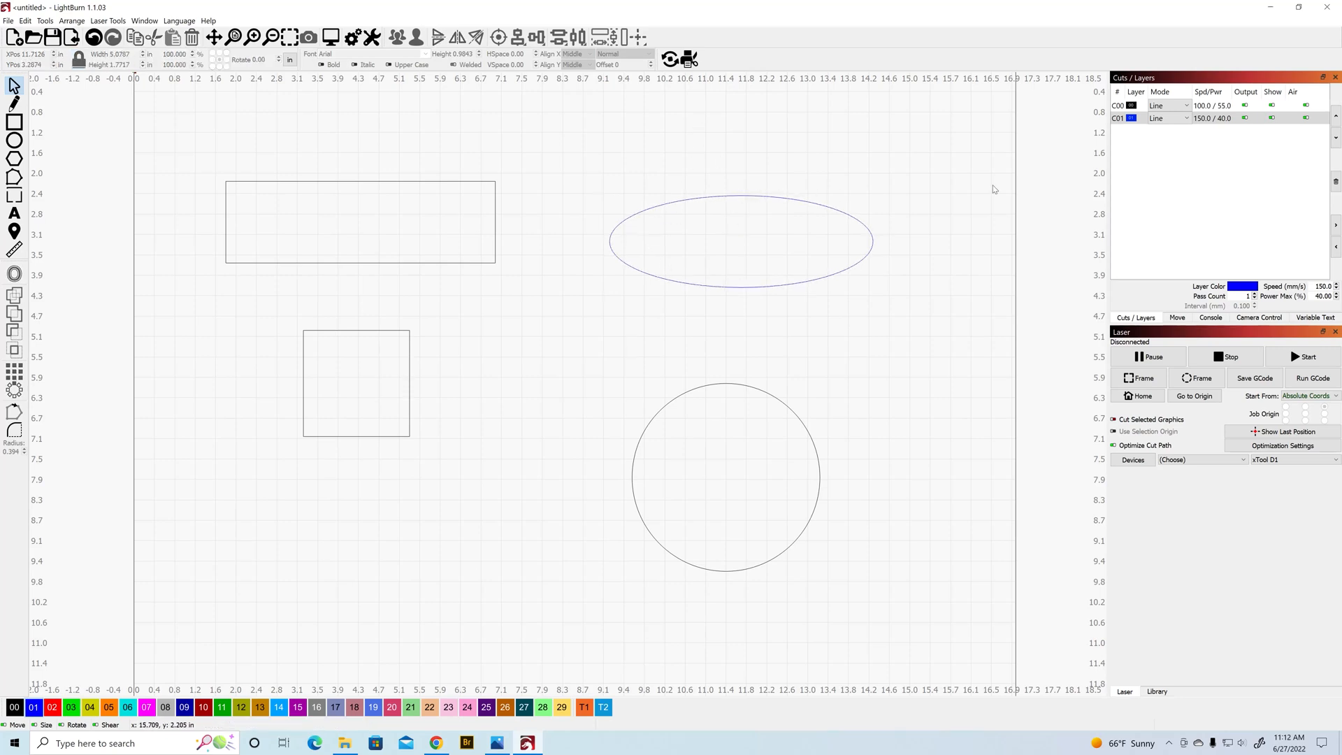
{"action": "left_click", "coordinate": [1188, 121]}
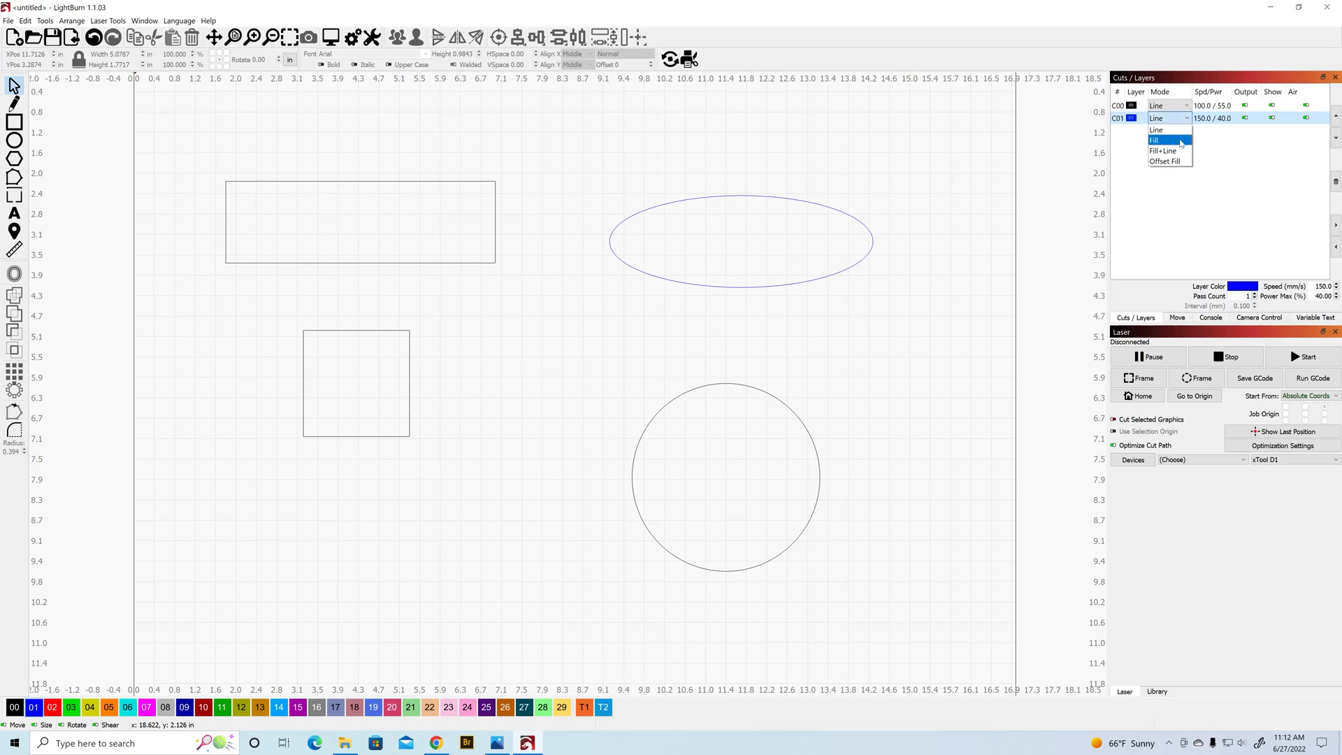
{"action": "left_click", "coordinate": [1181, 142]}
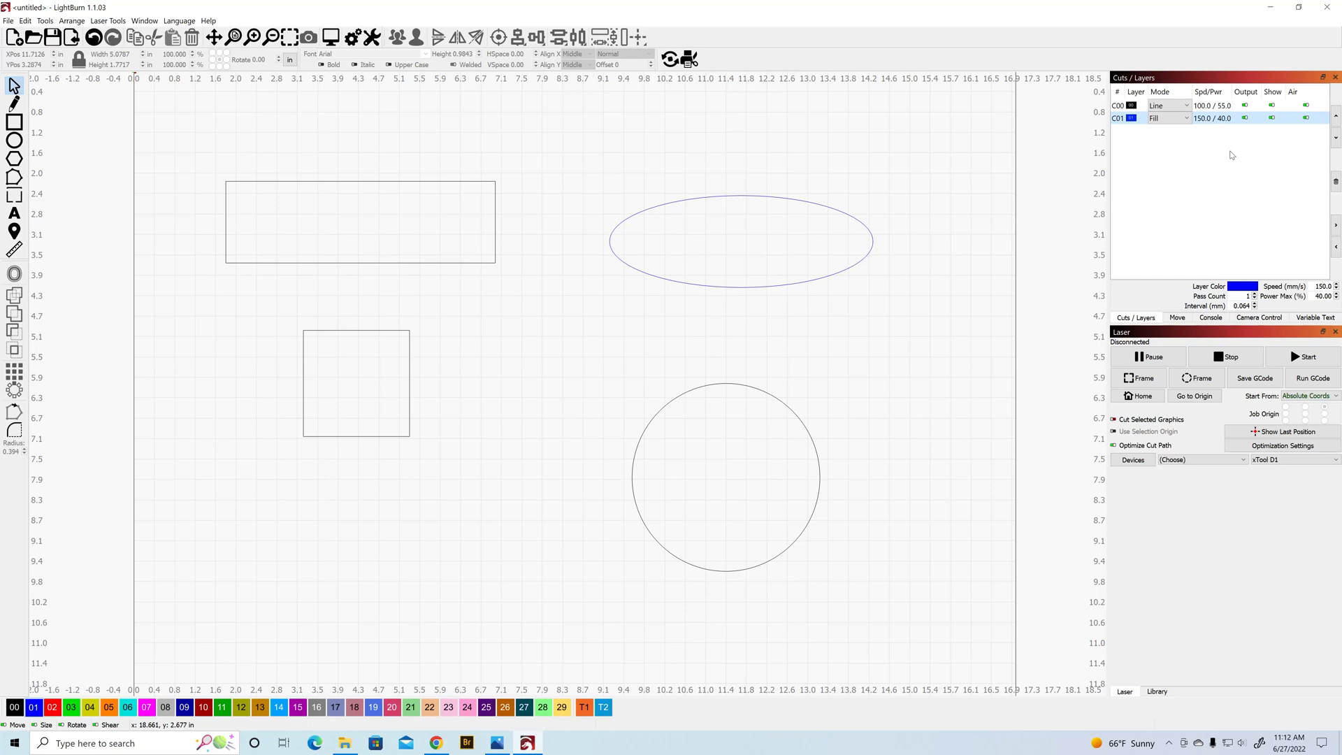
Add the text "xtool D1" in Arial and place it below the square.
{"action": "key", "text": "t"}
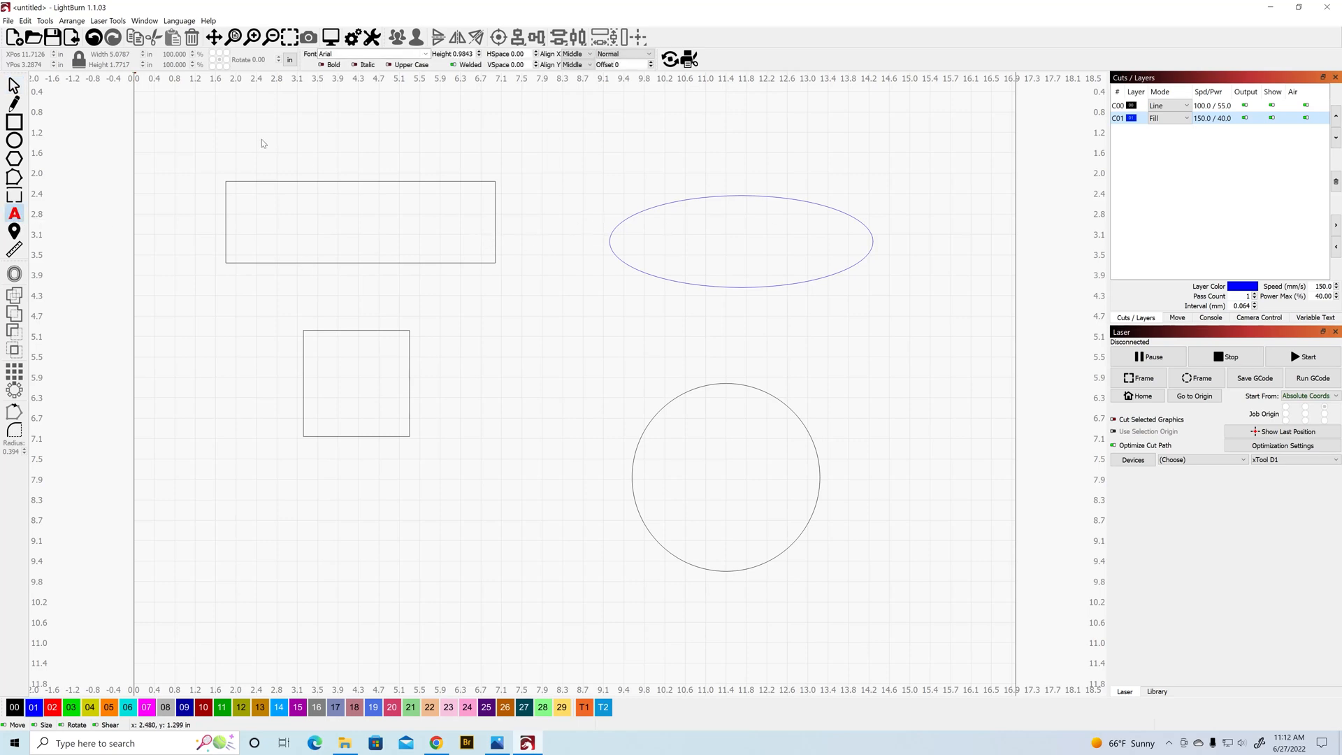
{"action": "left_click", "coordinate": [309, 168]}
{"action": "type", "text": "xtool D1"}
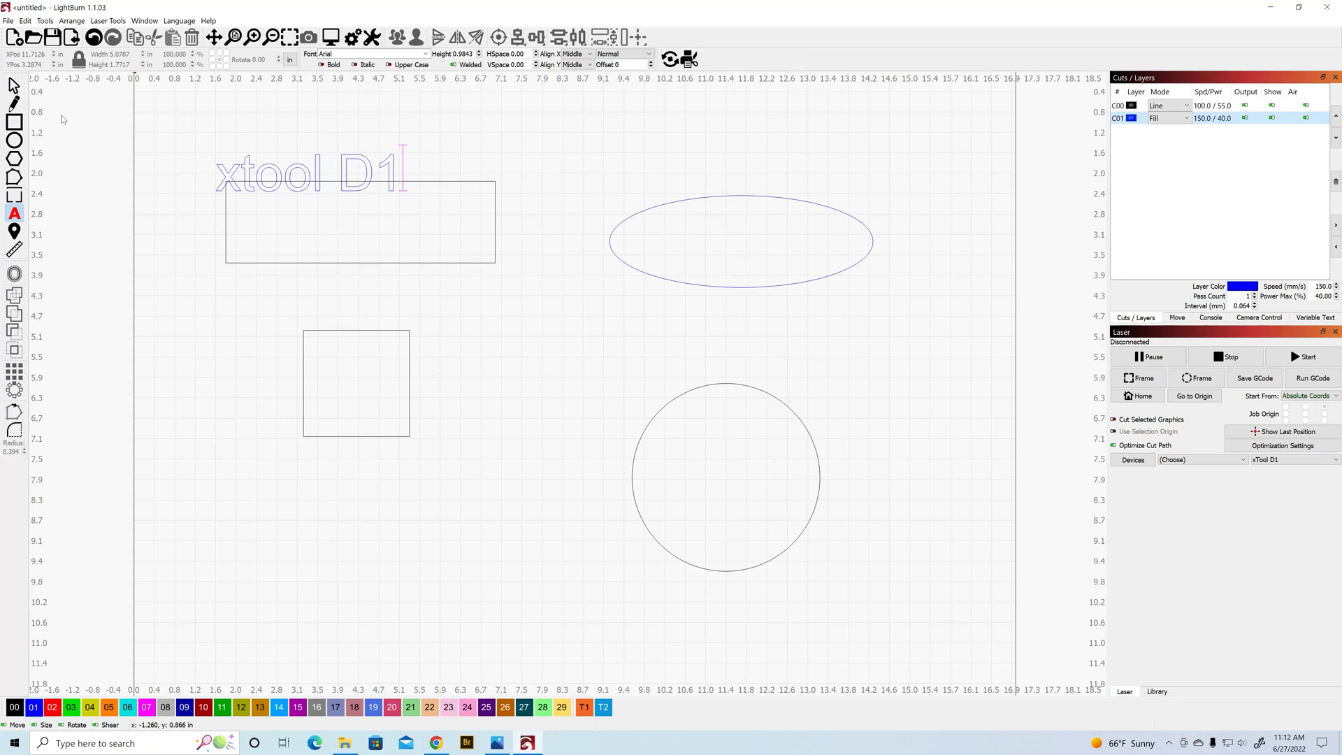
{"action": "left_click", "coordinate": [14, 86]}
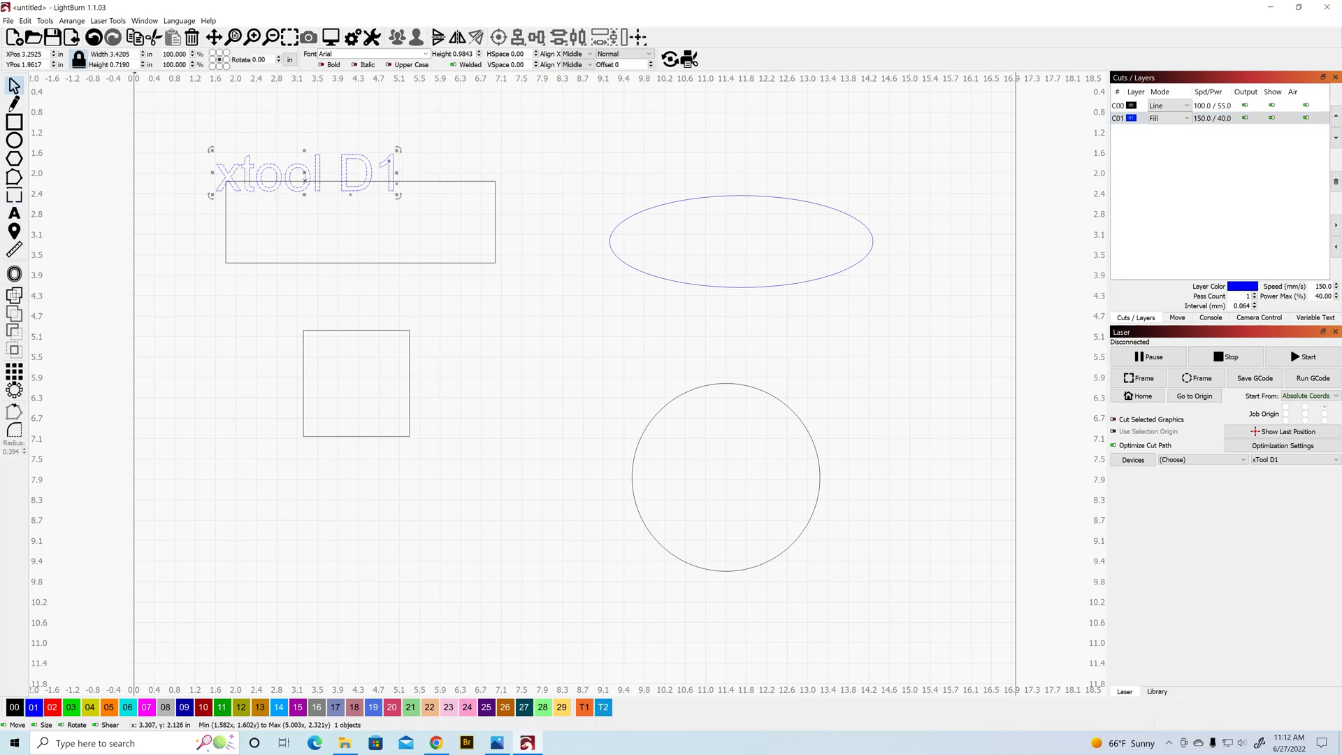
{"action": "left_click_drag", "start_coordinate": [305, 181], "coordinate": [394, 525]}
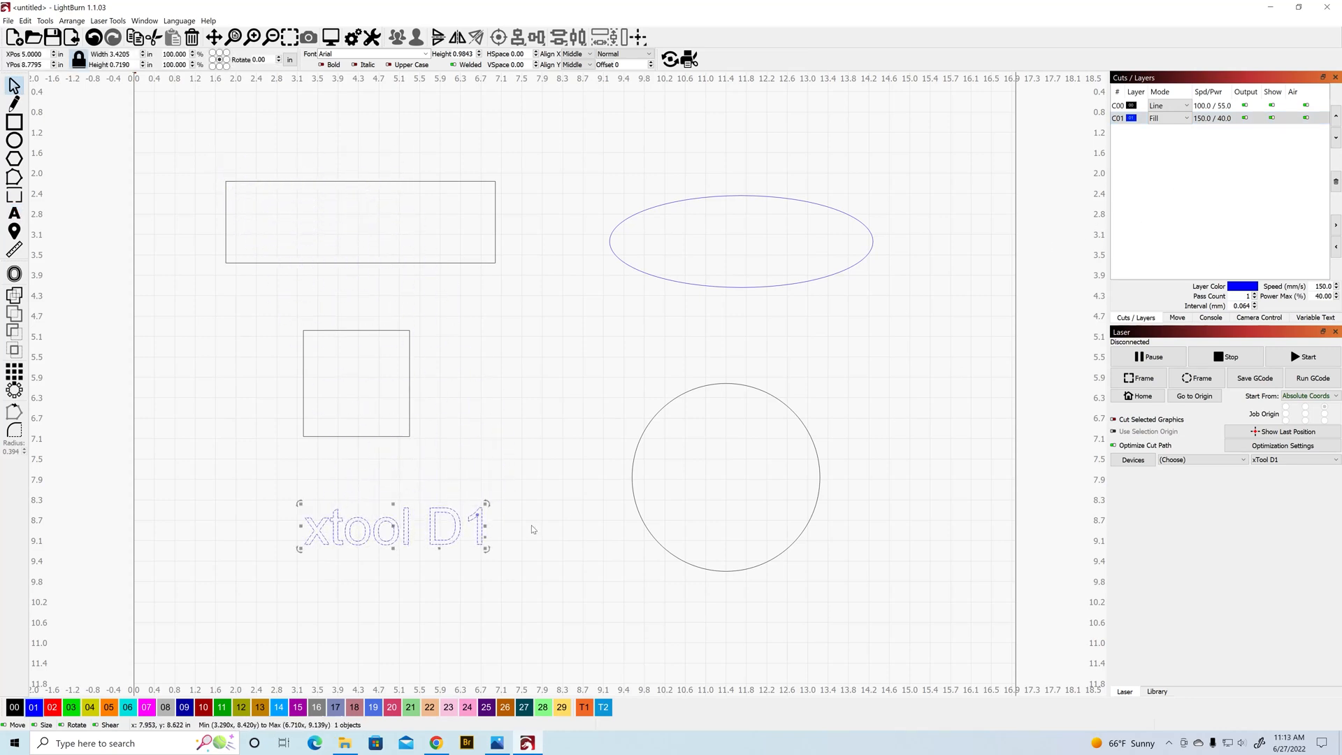
Assign the "xtool D1" text to the red 02 layer and set that layer's mode to Fill.
{"action": "left_click", "coordinate": [53, 708]}
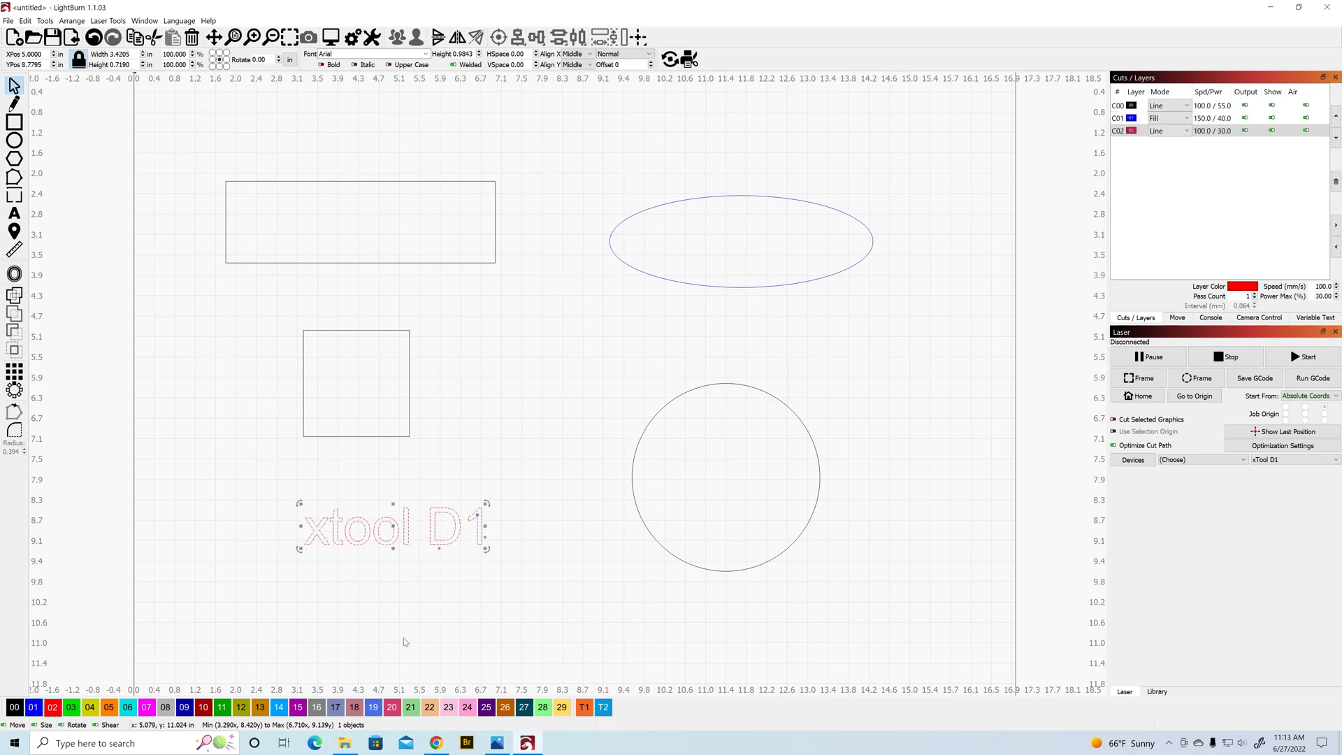
{"action": "left_click", "coordinate": [418, 578]}
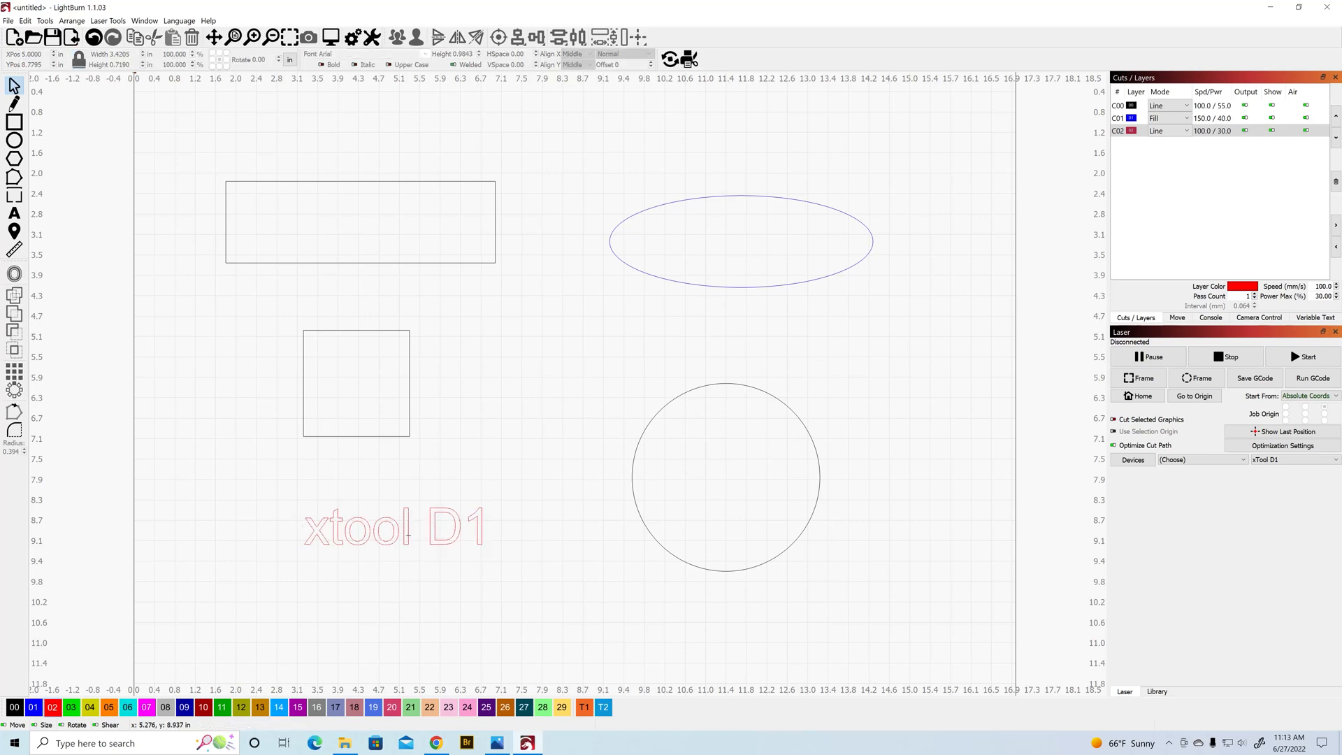
{"action": "left_click_drag", "start_coordinate": [367, 508], "coordinate": [519, 570]}
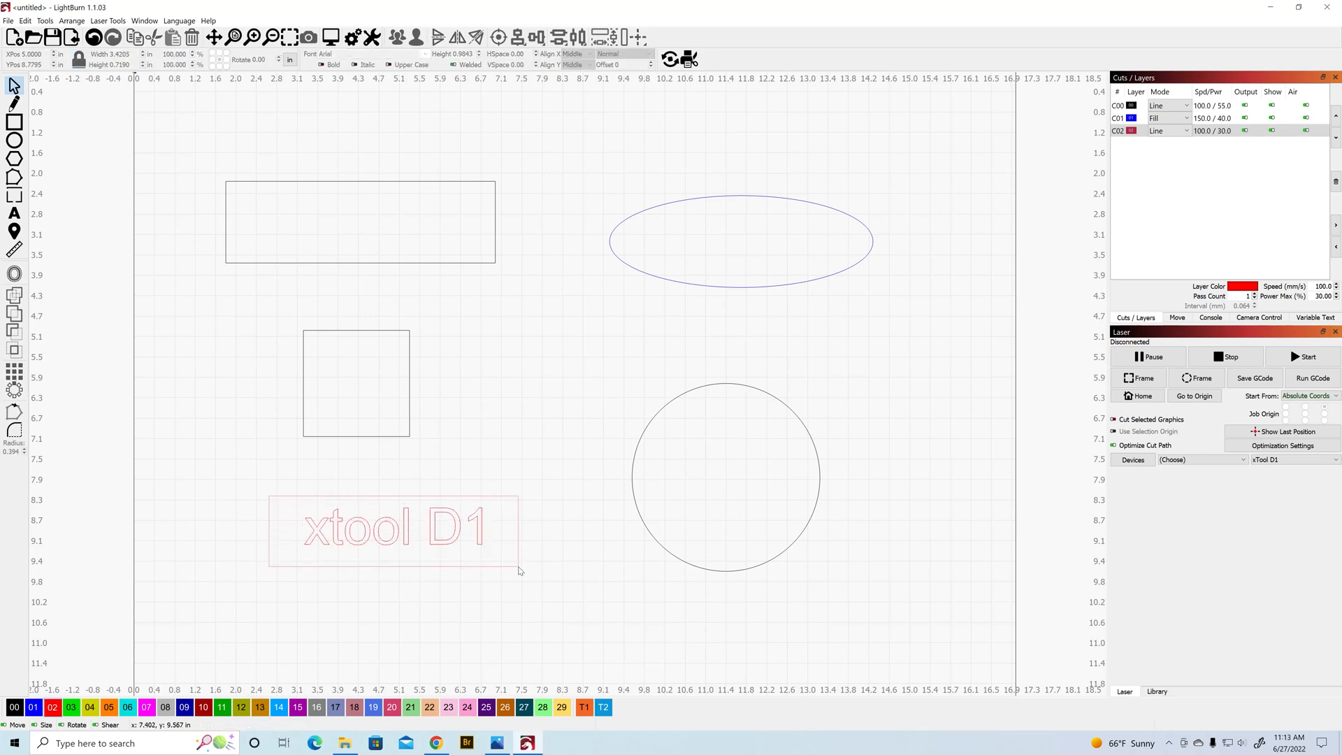
{"action": "left_click", "coordinate": [1186, 131]}
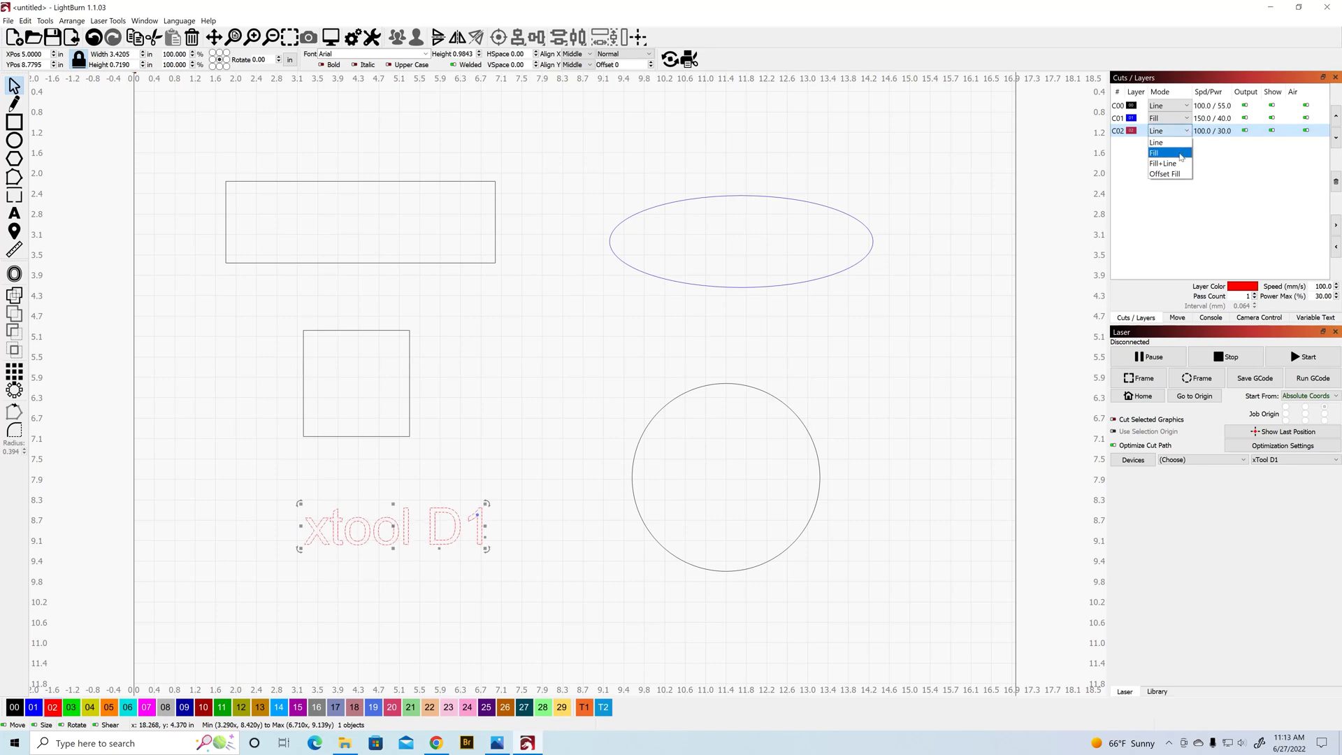
{"action": "left_click", "coordinate": [1181, 153]}
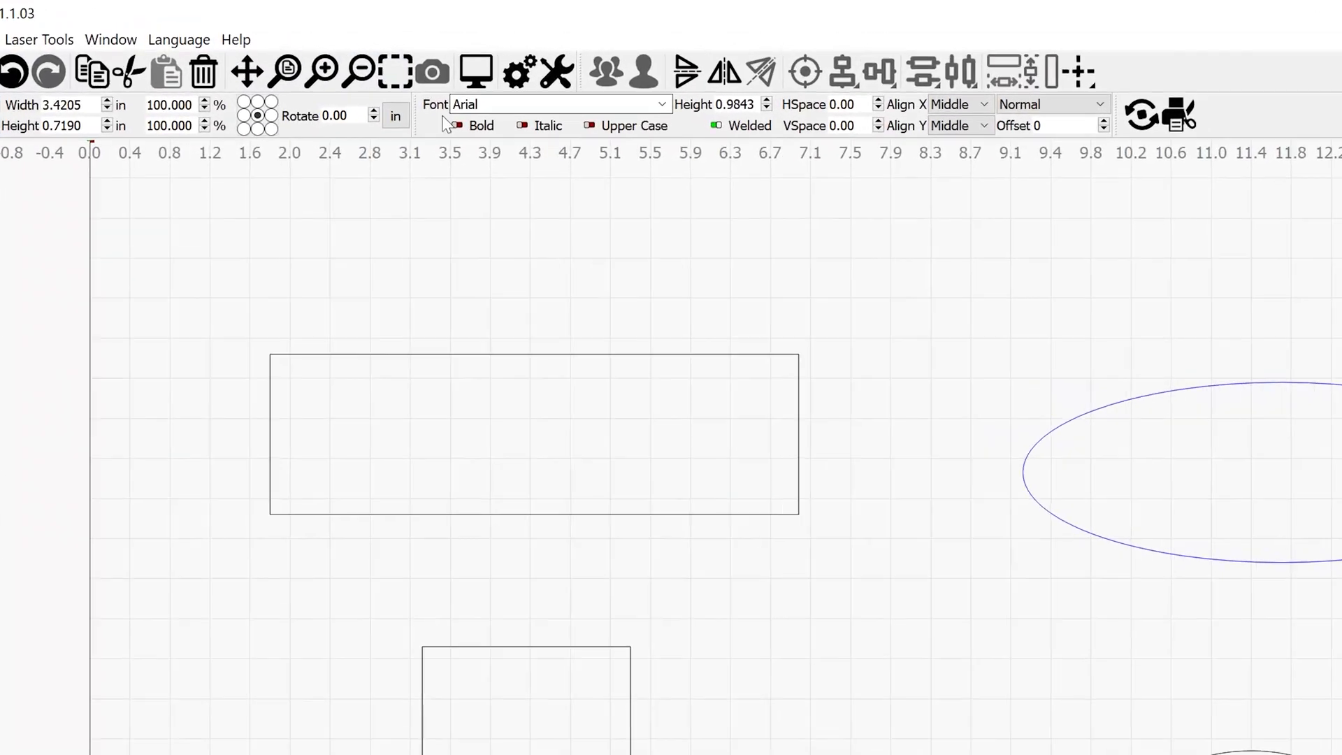
Change the font of the "xtool D1" text to Charcuterie Engraved and deselect it.
{"action": "left_click", "coordinate": [600, 92]}
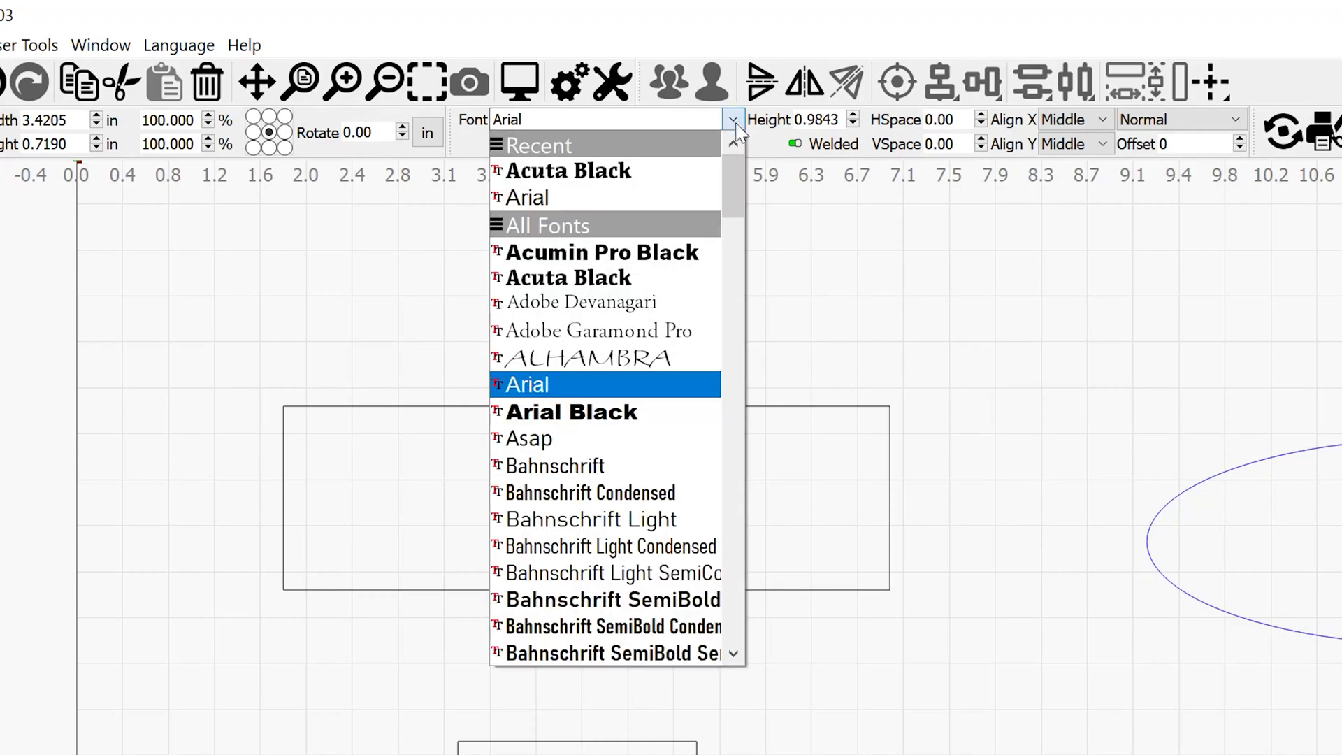
{"action": "mouse_move", "coordinate": [733, 176]}
{"action": "left_mouse_down"}
{"action": "mouse_move", "coordinate": [731, 601]}
{"action": "mouse_move", "coordinate": [733, 168]}
{"action": "left_mouse_up"}
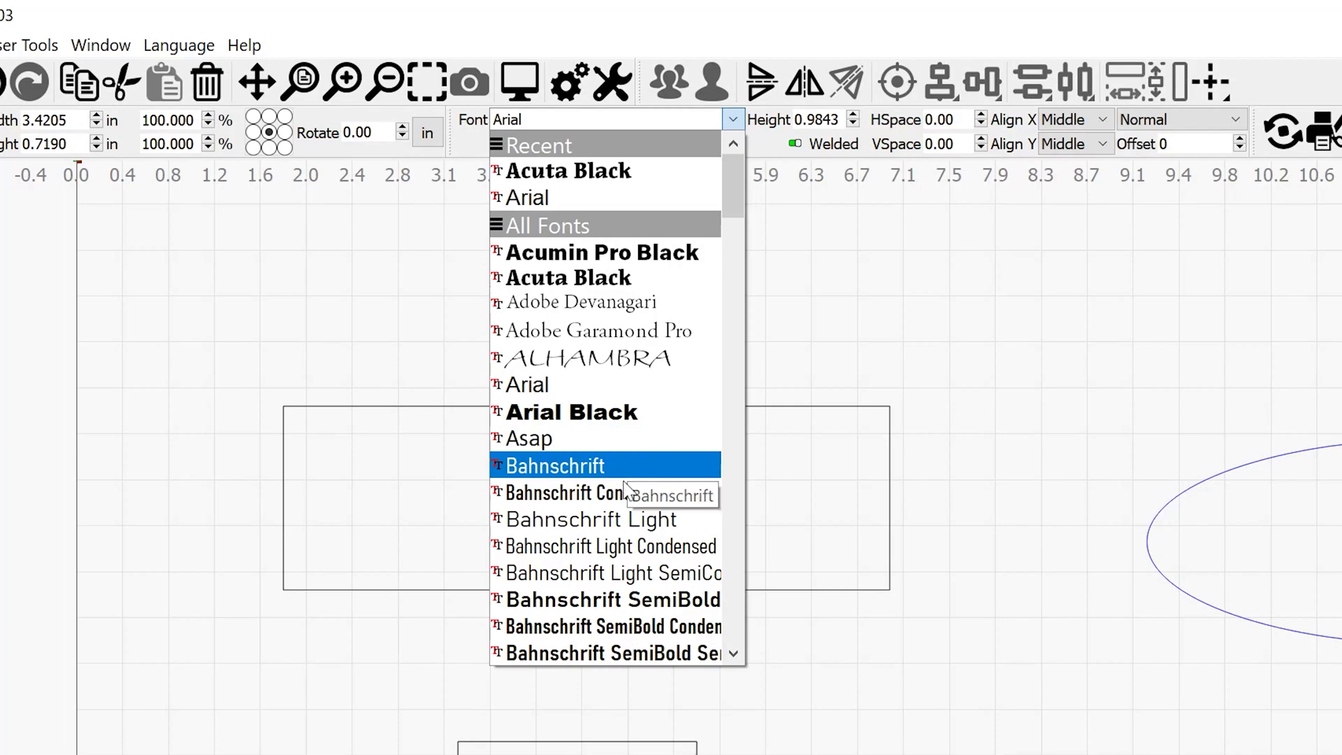
{"action": "scroll", "coordinate": [614, 583], "scroll_direction": "down", "scroll_amount": 2}
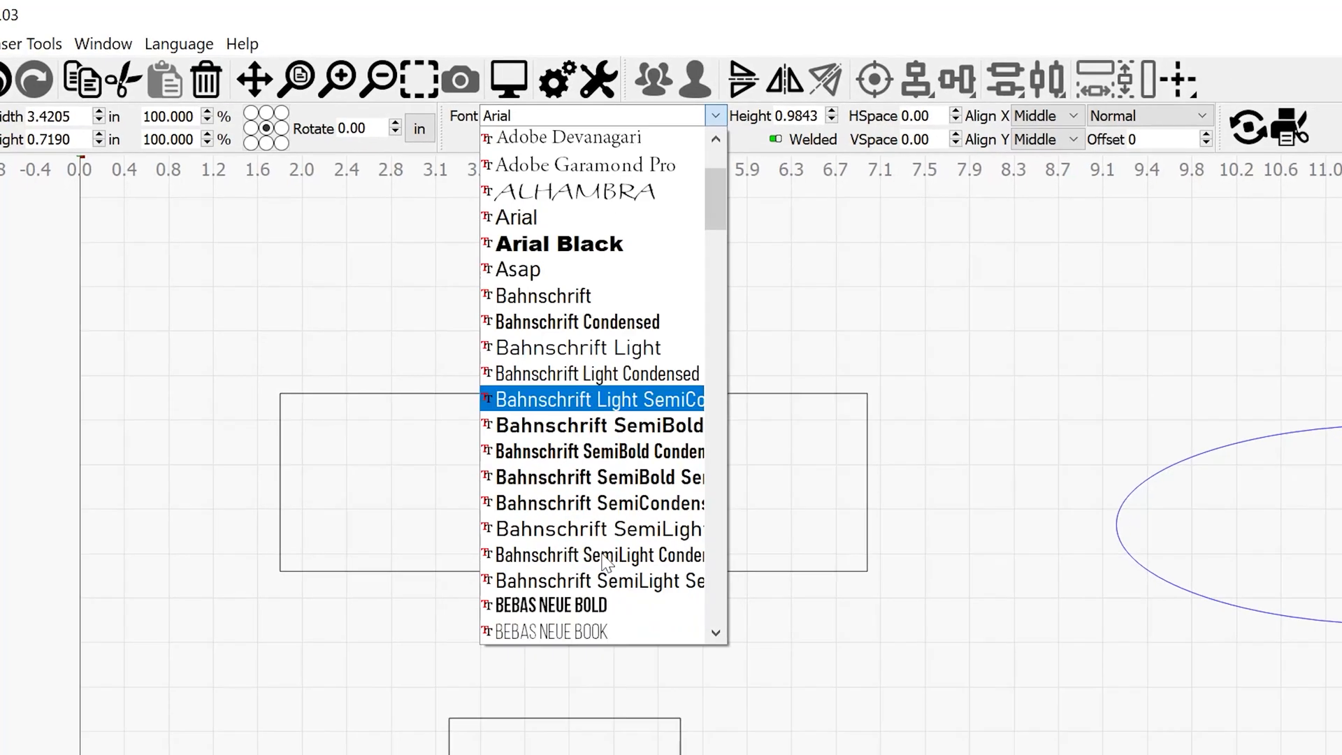
{"action": "scroll", "coordinate": [594, 561], "scroll_direction": "down", "scroll_amount": 5}
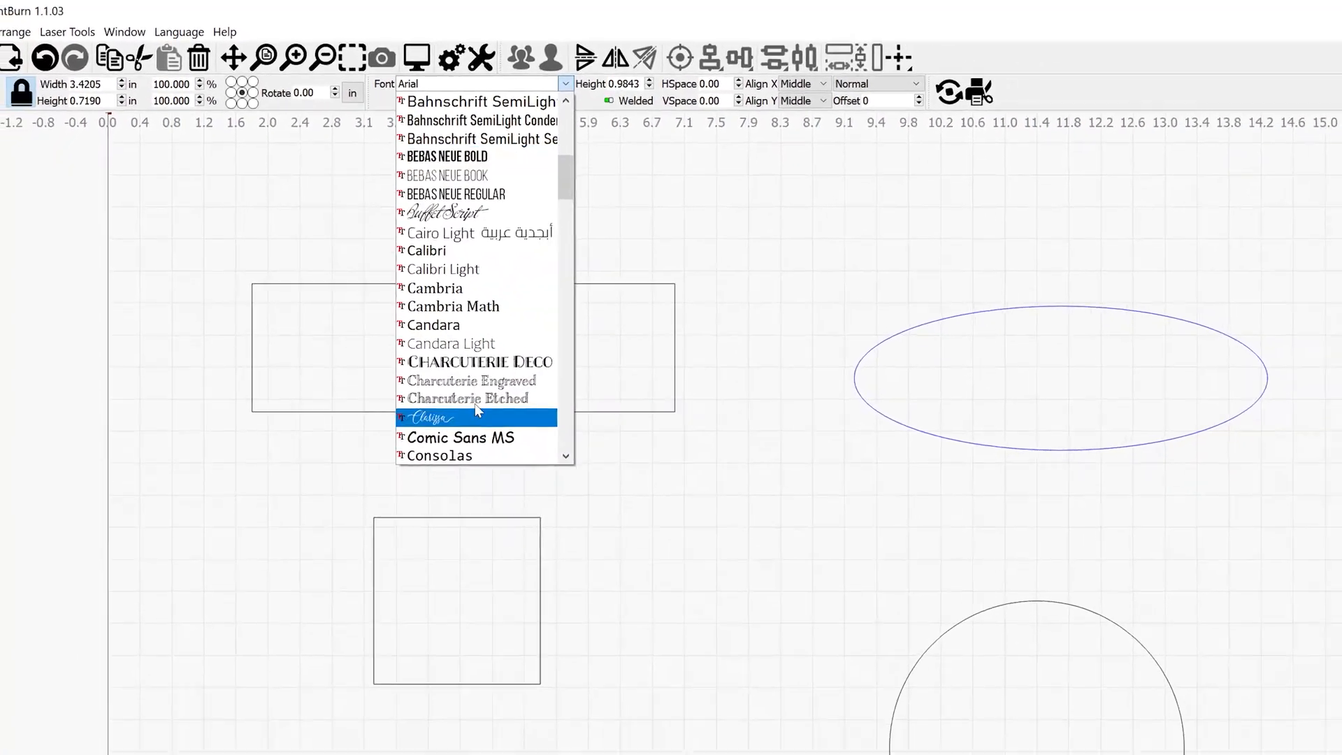
{"action": "left_click", "coordinate": [471, 380]}
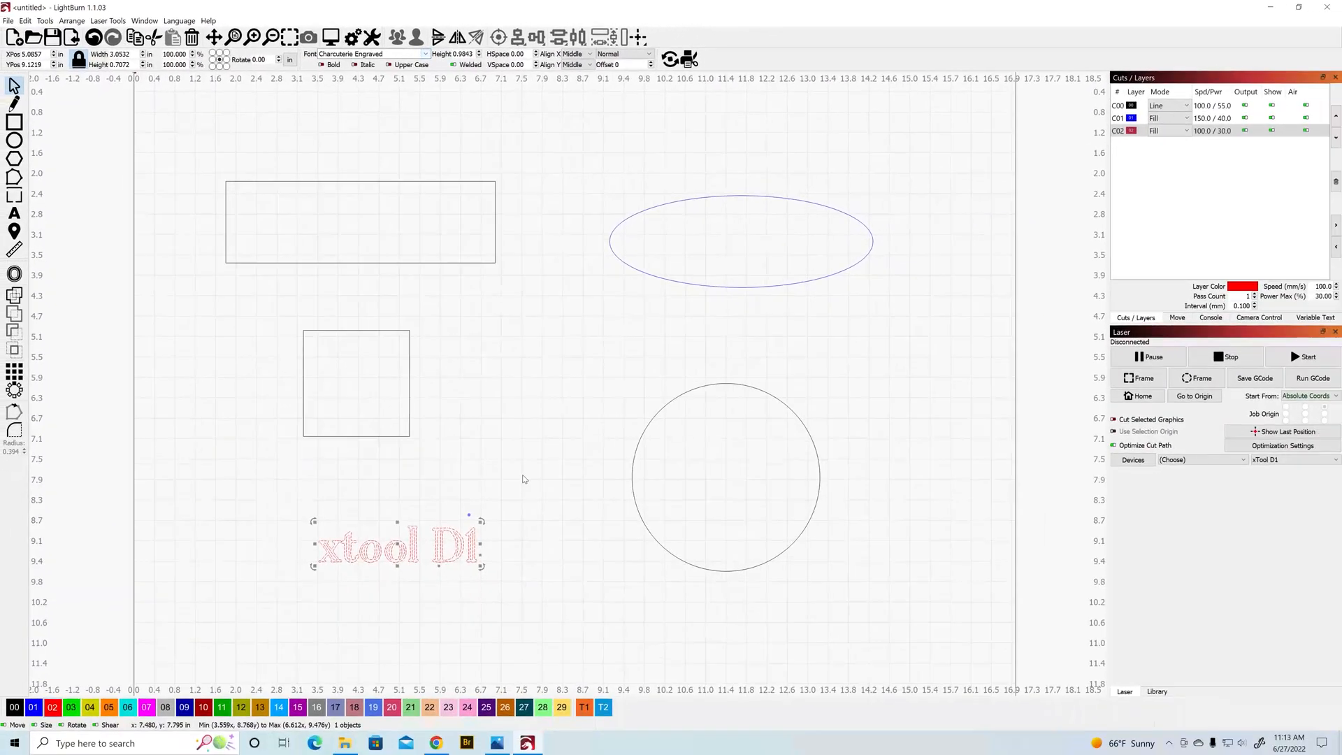
{"action": "left_click", "coordinate": [520, 476]}
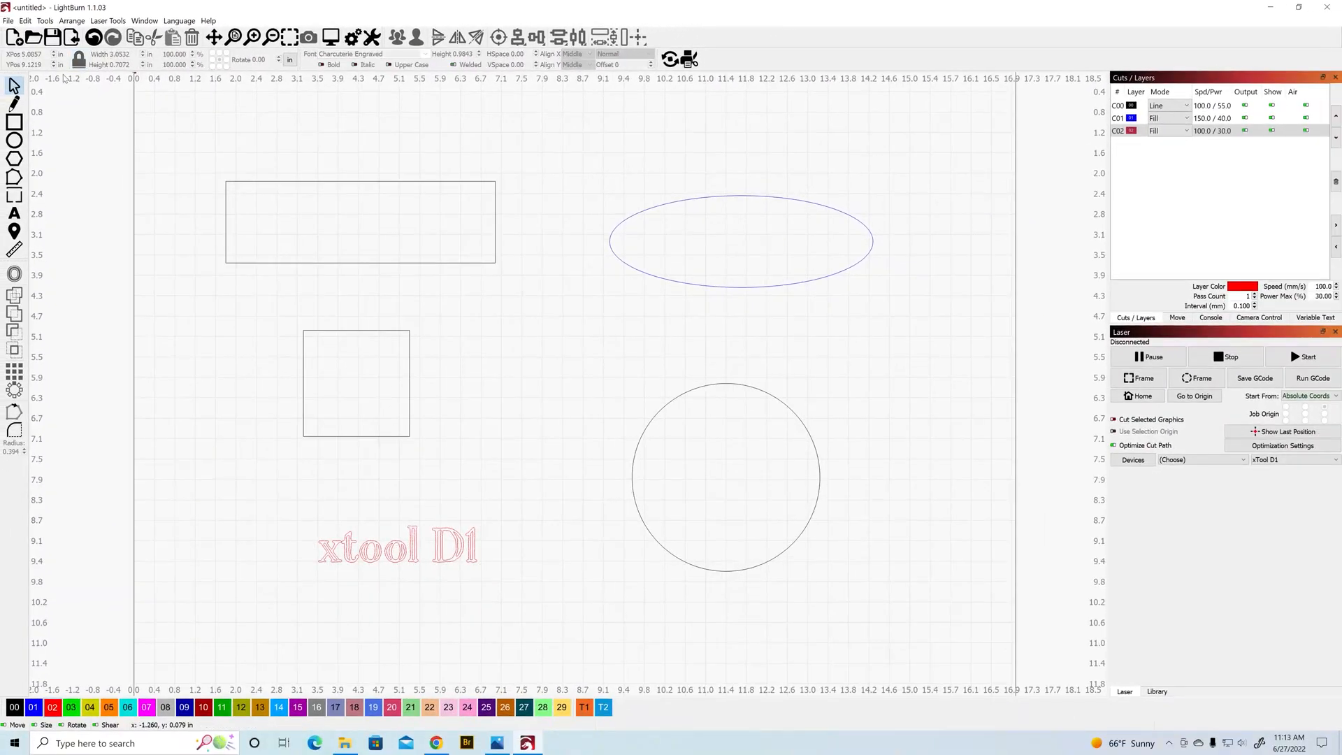
Clear all objects from the workspace and import the cat photo PXL_20220223_134621152_3 from Downloads.
{"action": "left_click_drag", "start_coordinate": [171, 100], "coordinate": [901, 624]}
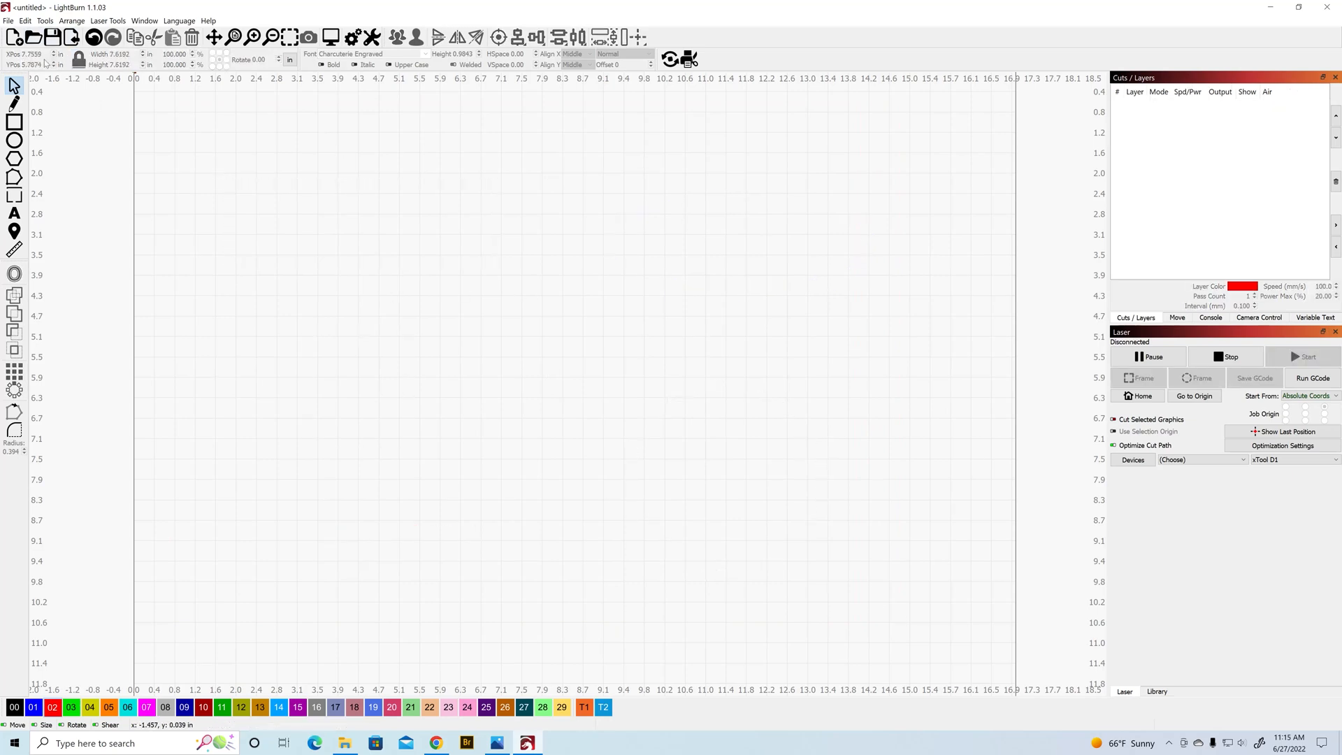
{"action": "left_click", "coordinate": [8, 20]}
{"action": "left_click", "coordinate": [26, 76]}
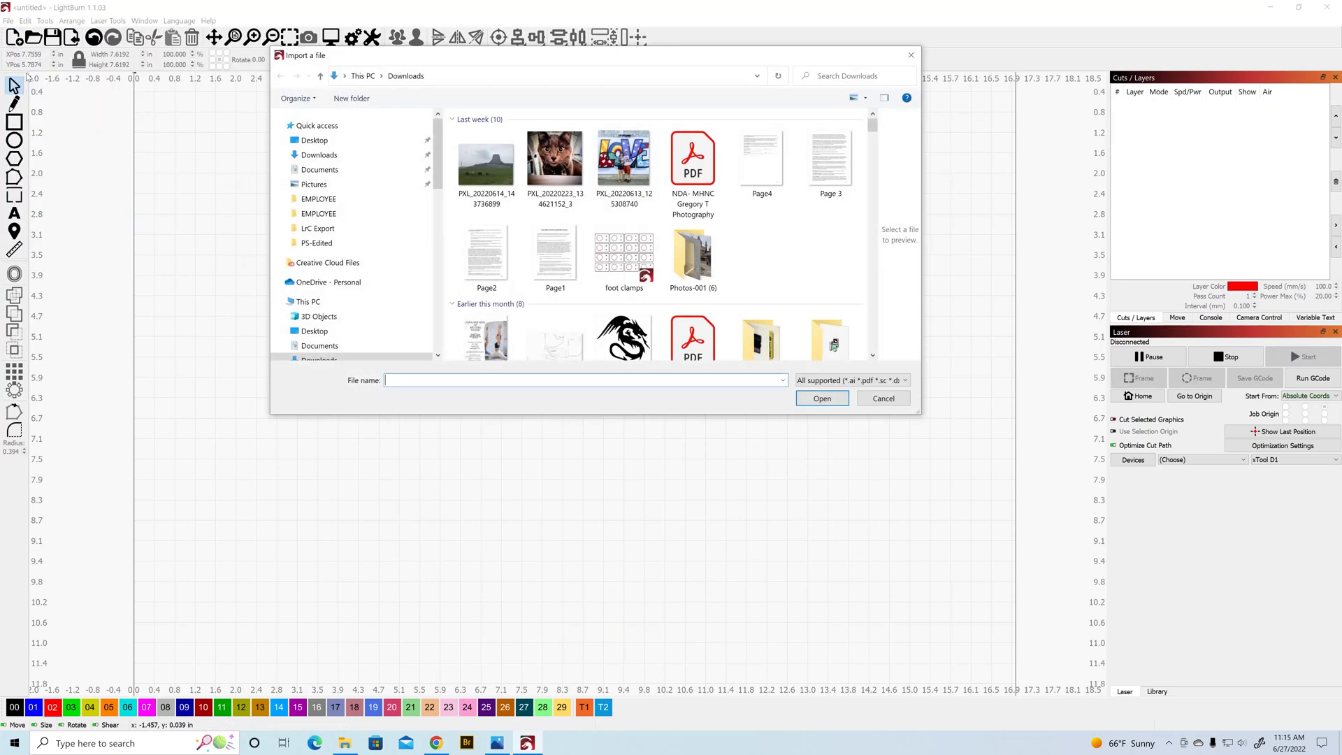
{"action": "left_click", "coordinate": [541, 175]}
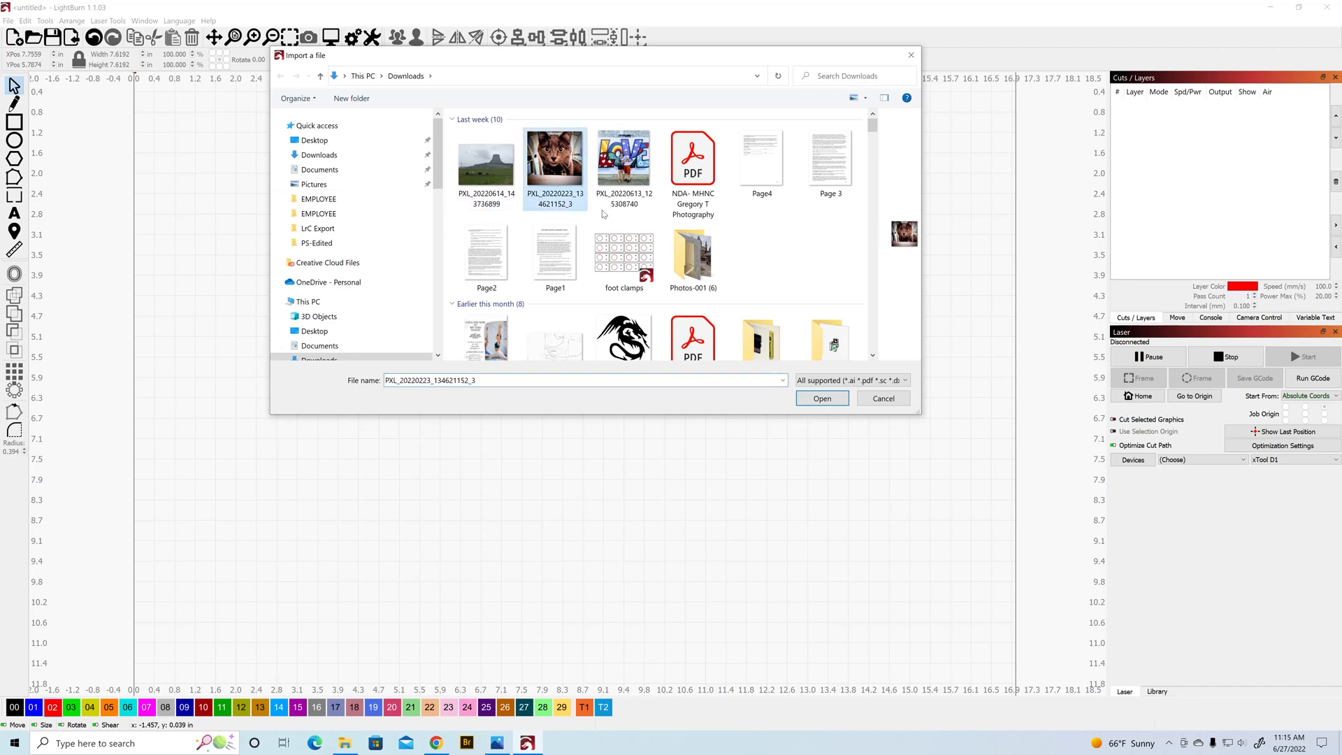
{"action": "left_click", "coordinate": [822, 398]}
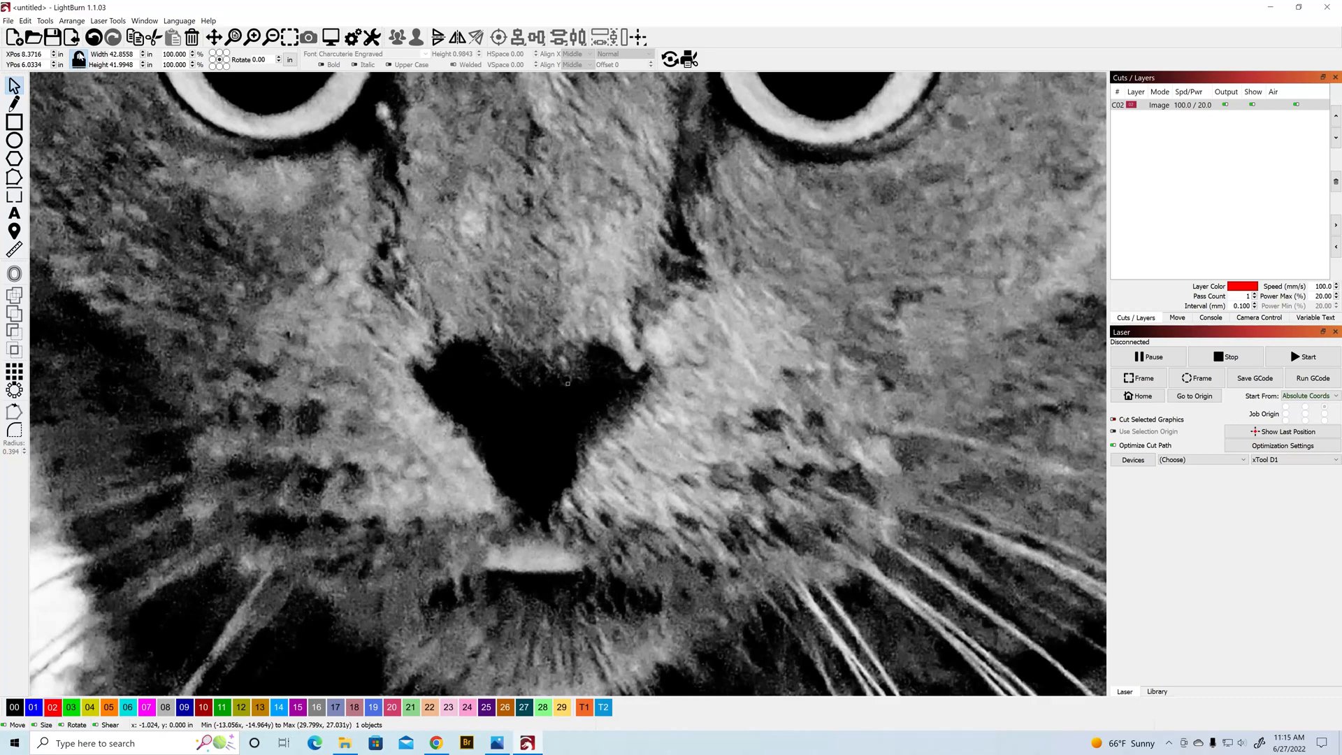
Resize the imported cat photo proportionally to a width of 4 in.
{"action": "left_click_drag", "start_coordinate": [133, 55], "coordinate": [109, 54]}
{"action": "type", "text": "4"}
{"action": "key", "text": "Return"}
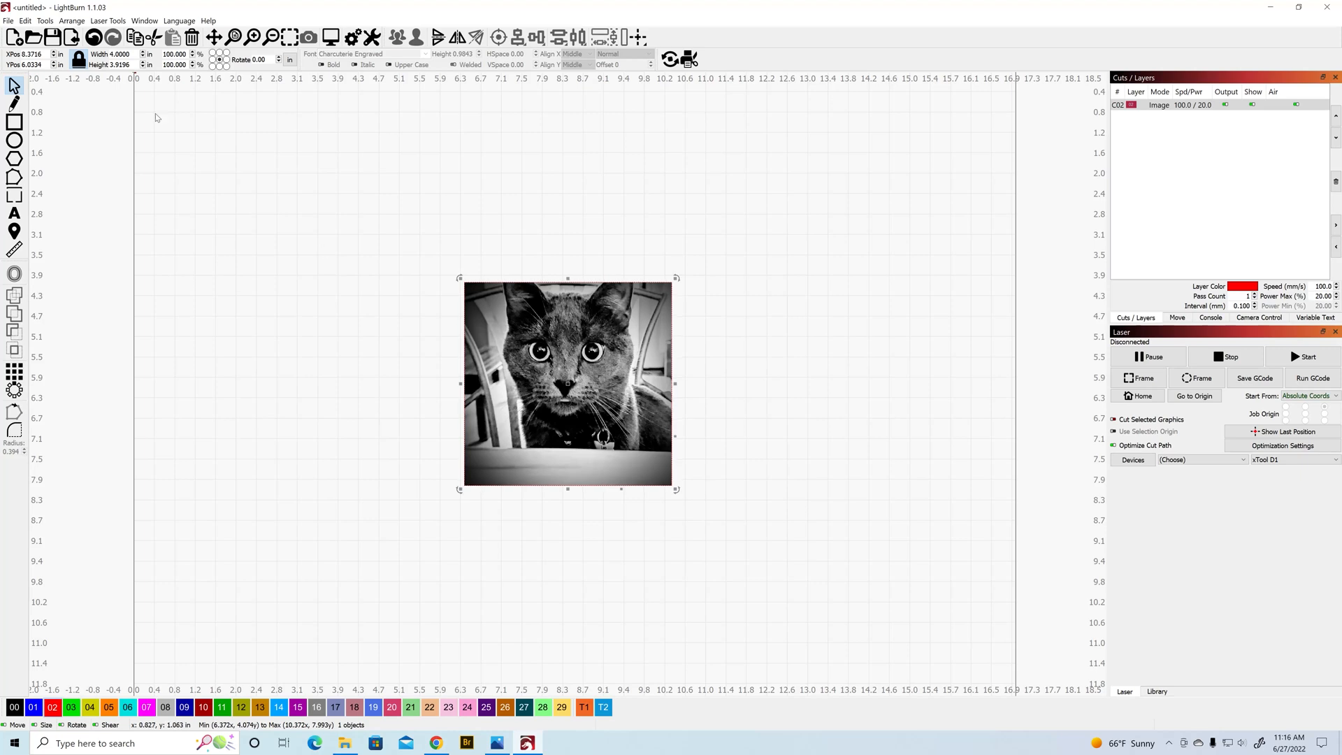
Open Adjust Image for the cat photo and enlarge its window for a bigger before-and-after preview.
{"action": "left_click", "coordinate": [44, 23]}
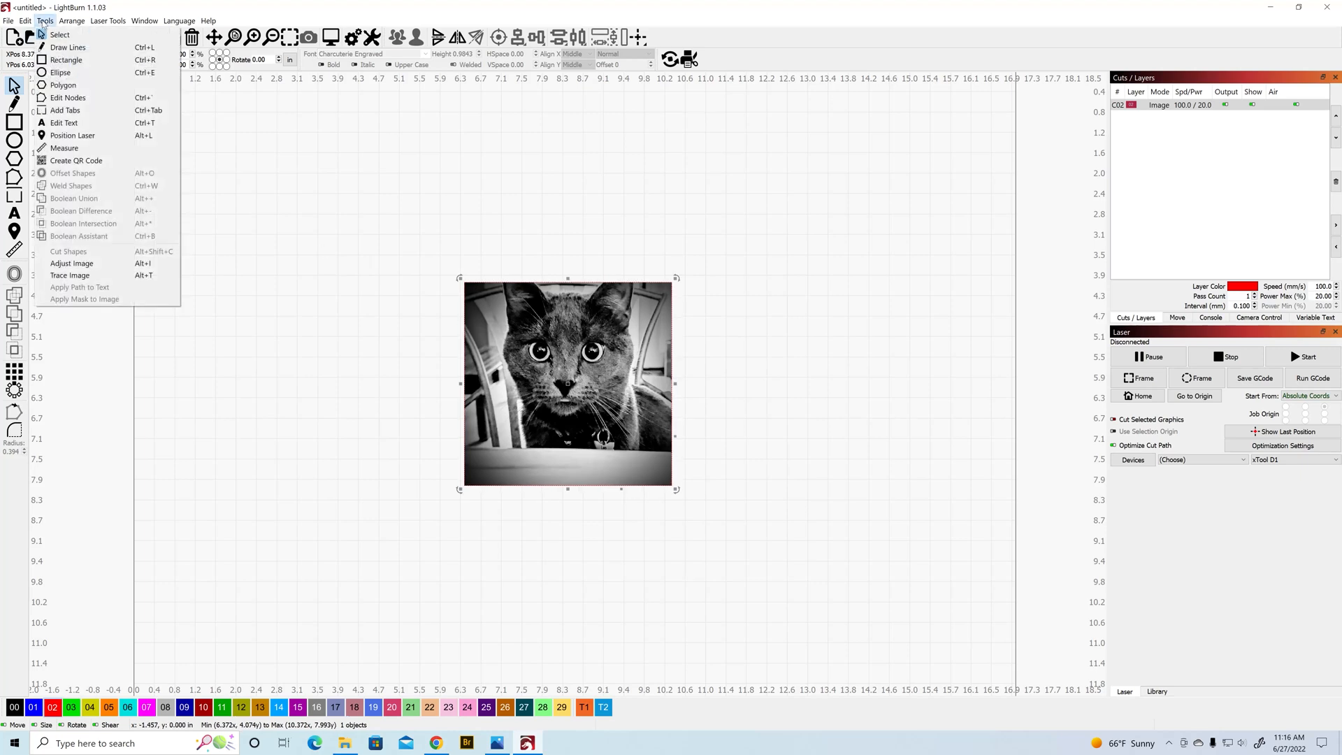
{"action": "left_click", "coordinate": [89, 267]}
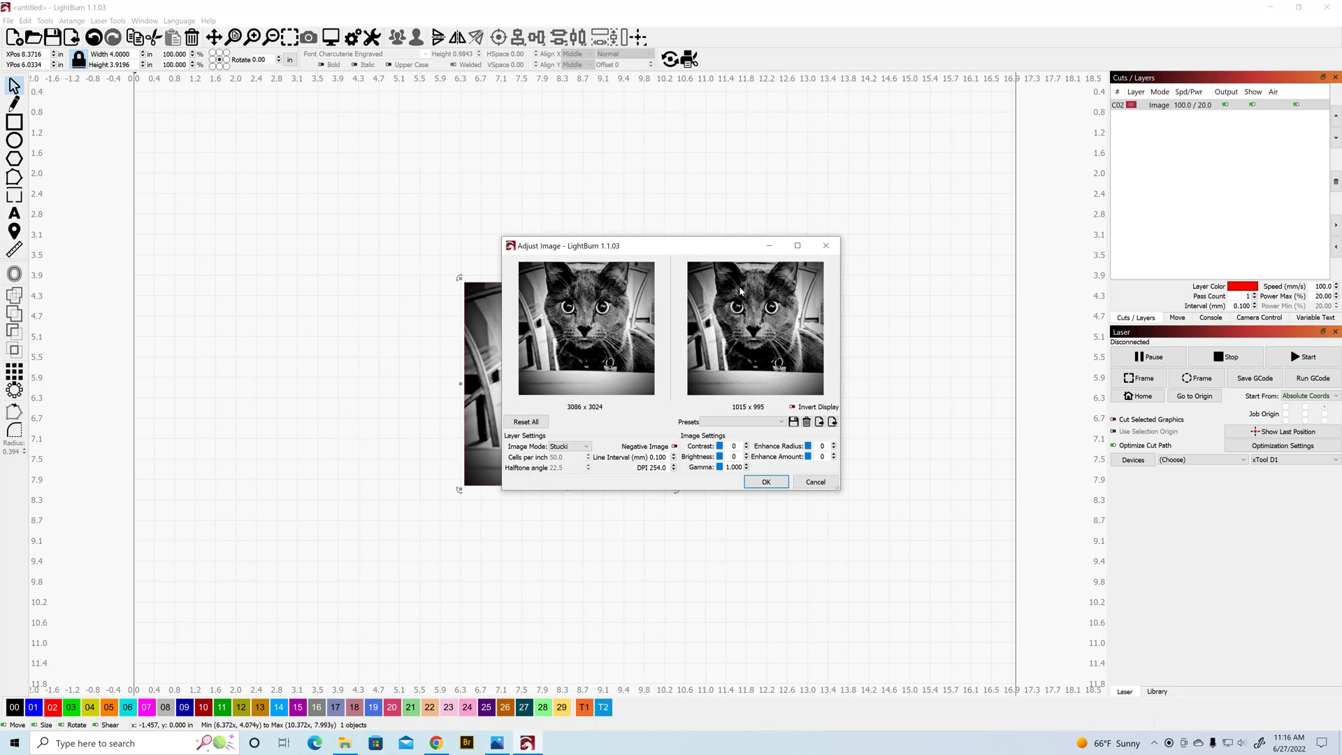
{"action": "left_click_drag", "start_coordinate": [695, 245], "coordinate": [387, 176]}
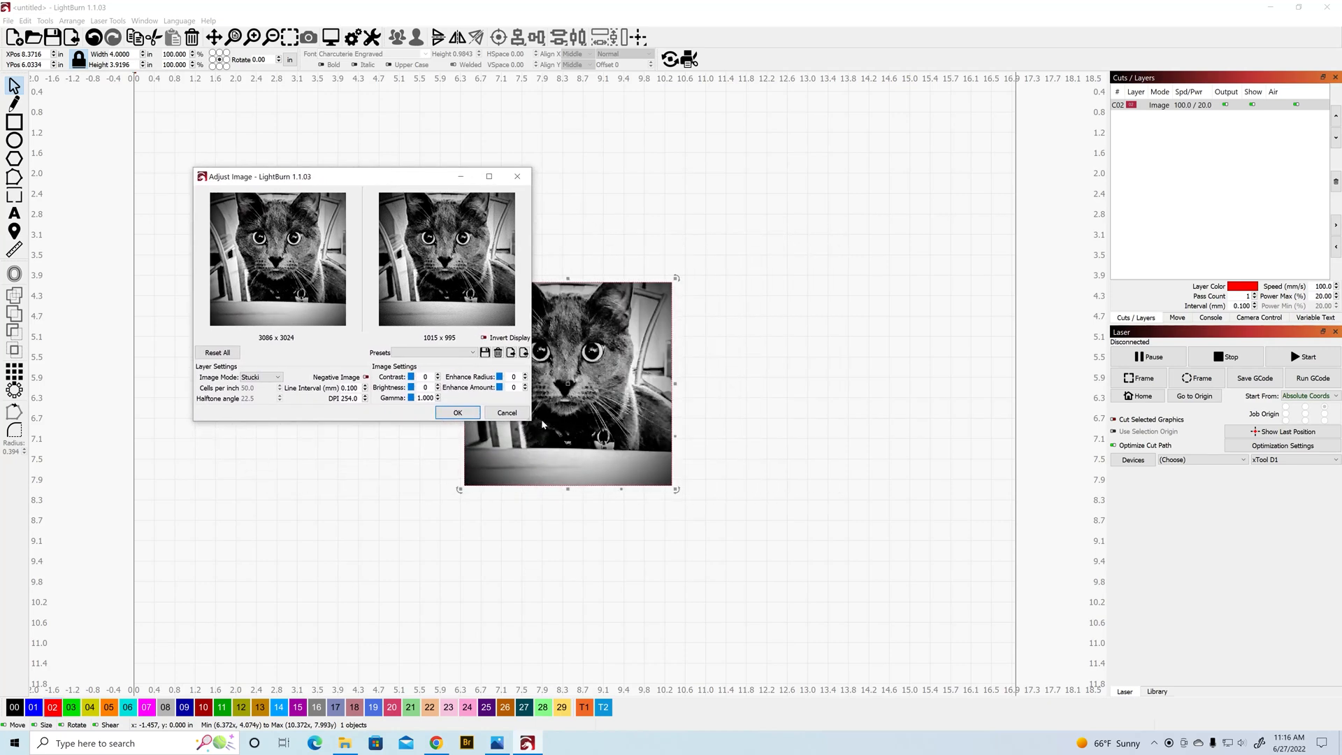
{"action": "left_click_drag", "start_coordinate": [531, 420], "coordinate": [742, 627]}
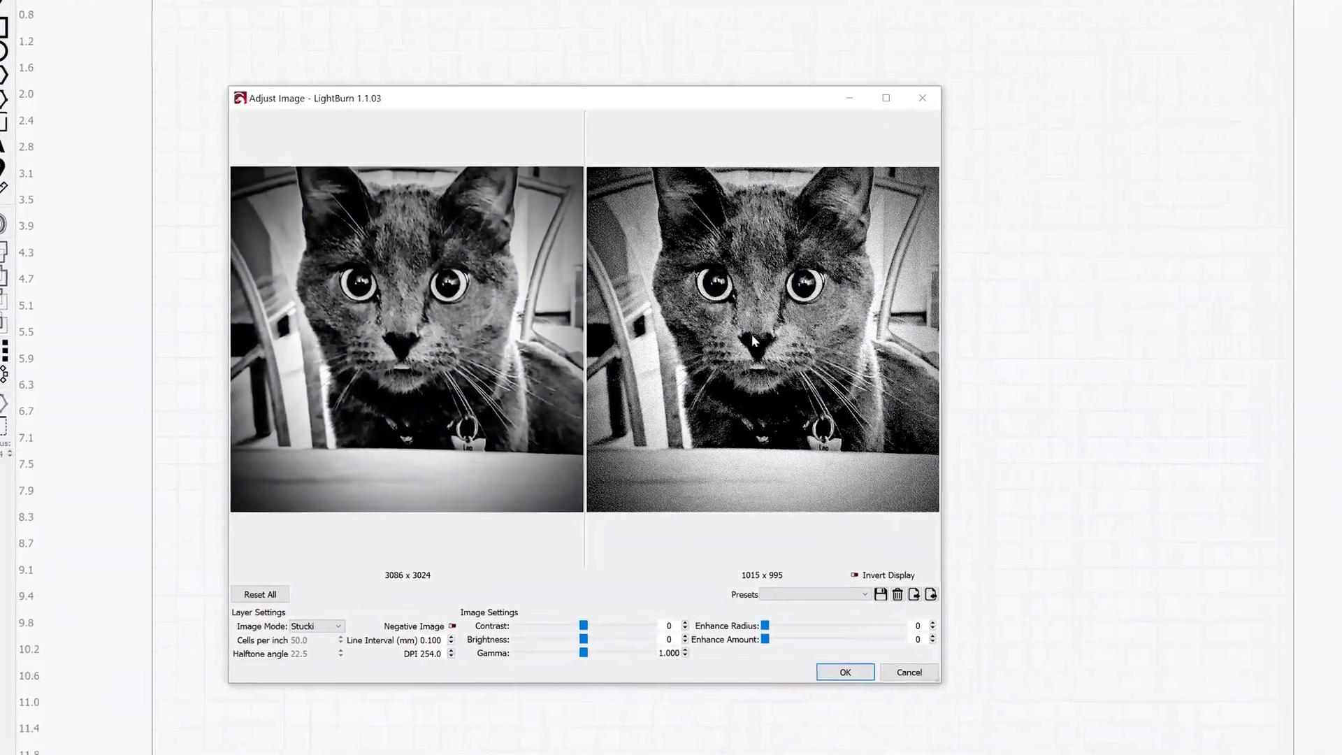
Examine the Stucki dot pattern beside the original photo at close range around the cat's nose and eyes.
{"action": "scroll", "coordinate": [722, 344], "scroll_direction": "up", "scroll_amount": 4}
{"action": "scroll", "coordinate": [791, 334], "scroll_direction": "up", "scroll_amount": 5}
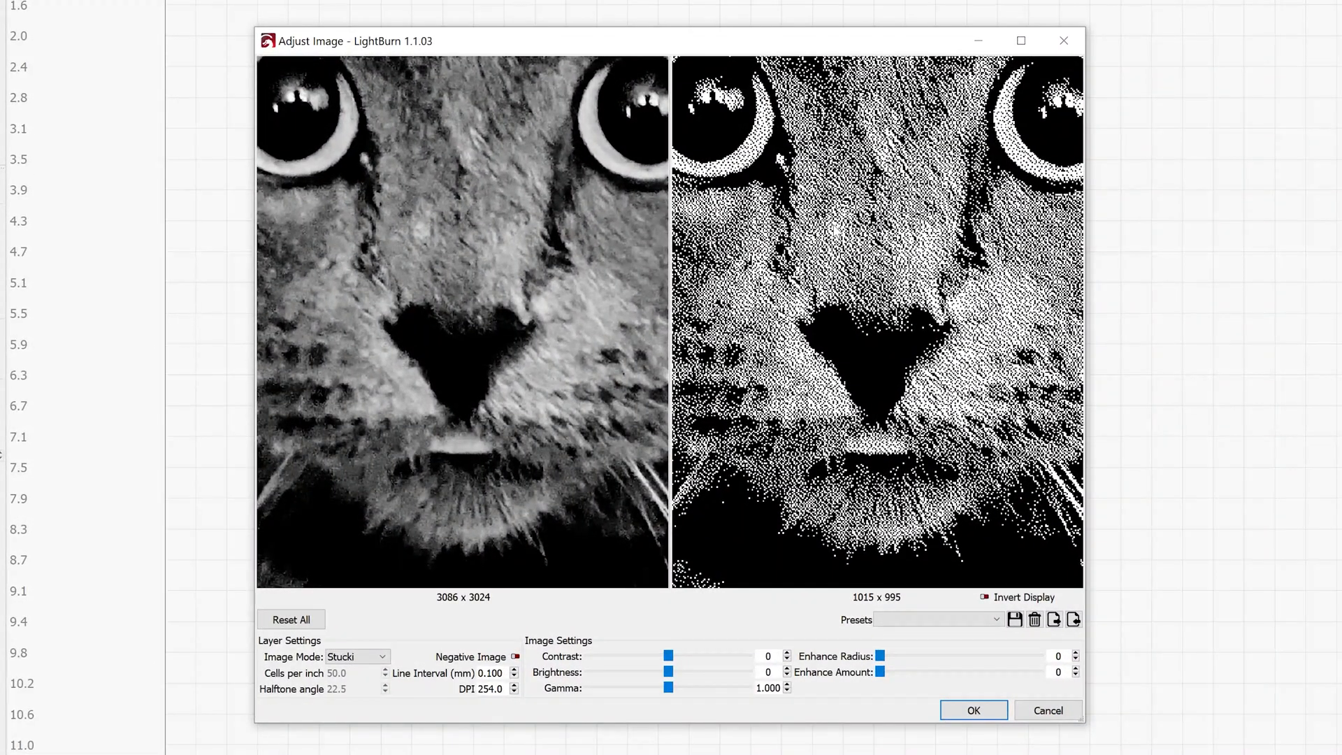
{"action": "scroll", "coordinate": [805, 275], "scroll_direction": "up", "scroll_amount": 2}
{"action": "scroll", "coordinate": [811, 279], "scroll_direction": "up", "scroll_amount": 2}
{"action": "scroll", "coordinate": [809, 279], "scroll_direction": "up", "scroll_amount": 2}
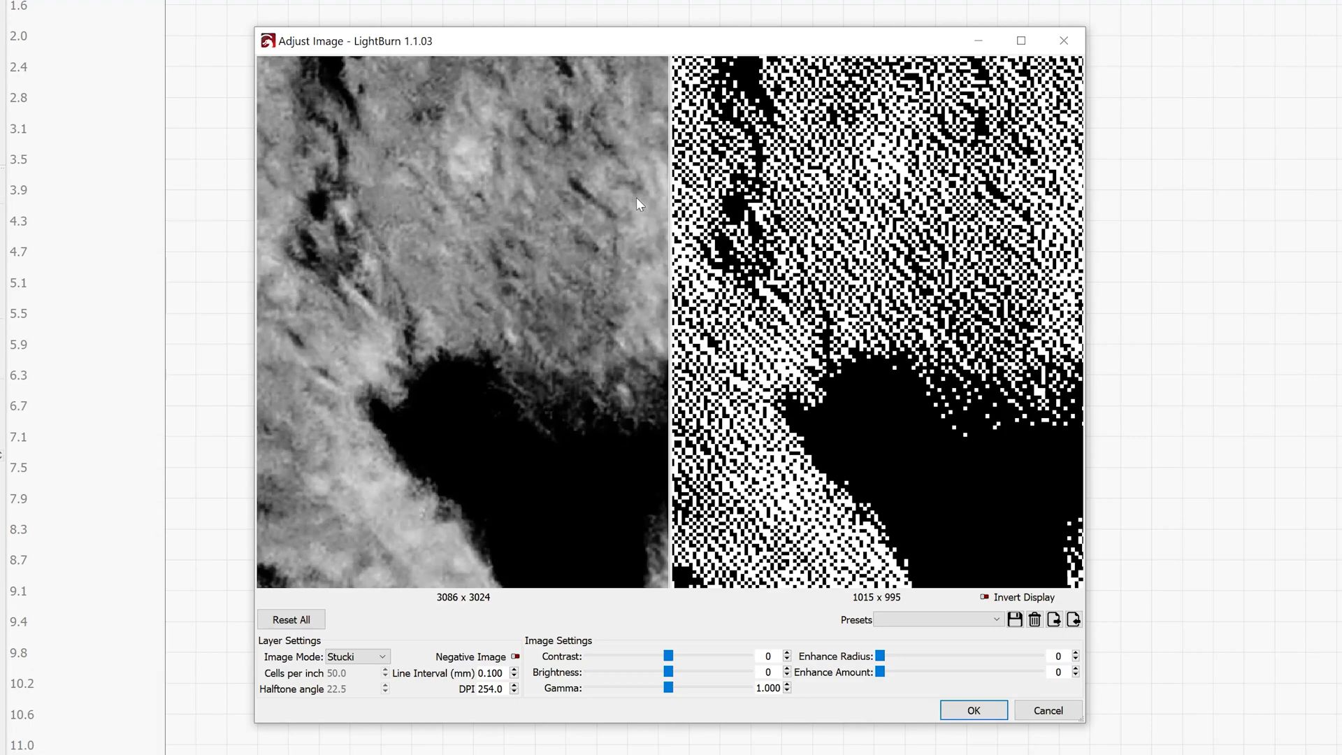
{"action": "scroll", "coordinate": [875, 164], "scroll_direction": "down", "scroll_amount": 3}
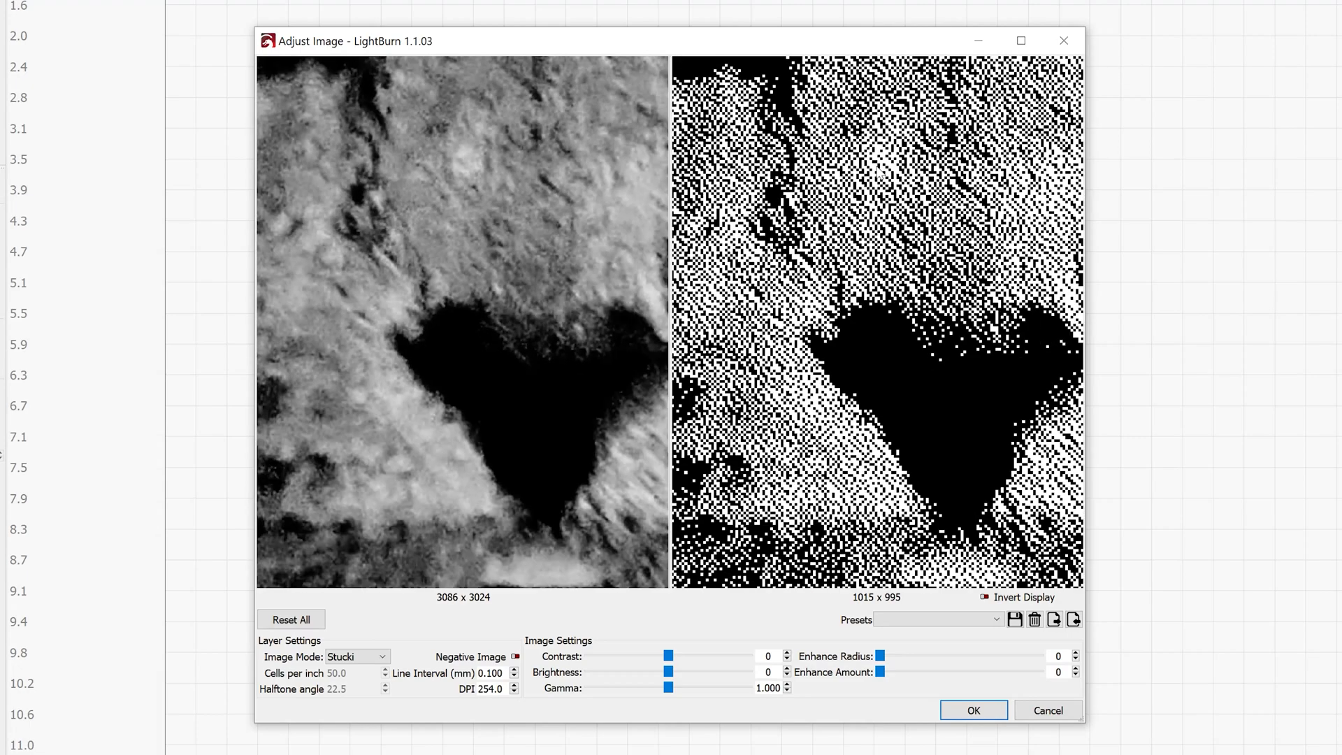
{"action": "scroll", "coordinate": [877, 171], "scroll_direction": "down", "scroll_amount": 4}
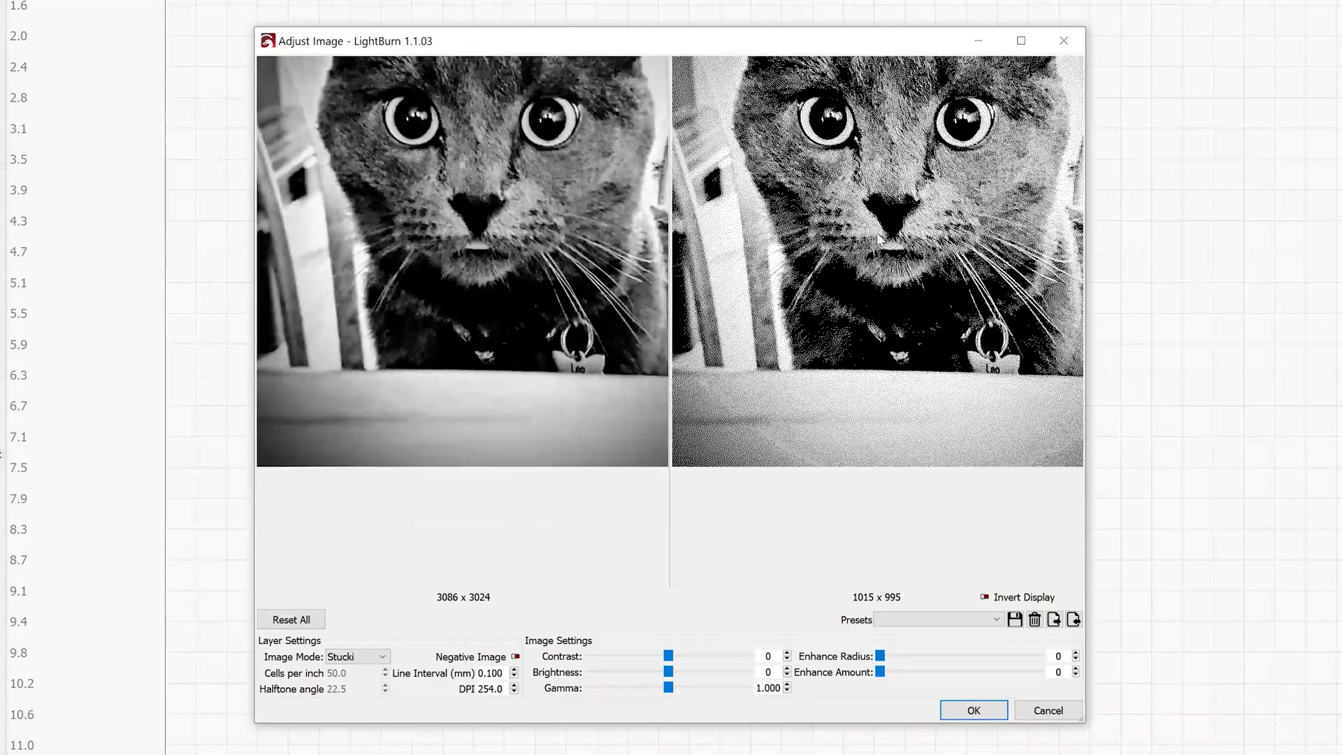
{"action": "left_click_drag", "start_coordinate": [850, 245], "coordinate": [877, 340]}
{"action": "scroll", "coordinate": [907, 279], "scroll_direction": "up", "scroll_amount": 6}
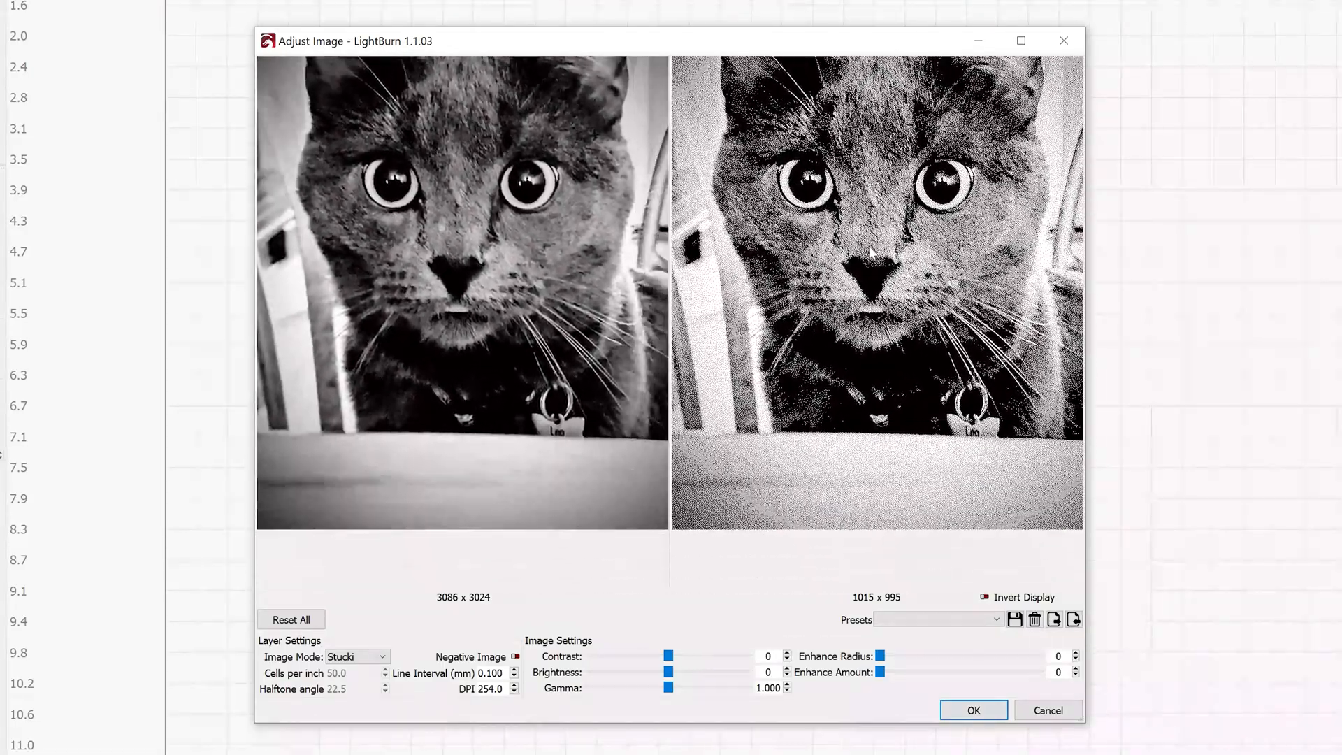
{"action": "scroll", "coordinate": [877, 322], "scroll_direction": "down", "scroll_amount": 5}
{"action": "scroll", "coordinate": [877, 322], "scroll_direction": "up", "scroll_amount": 5}
{"action": "scroll", "coordinate": [877, 321], "scroll_direction": "down", "scroll_amount": 3}
{"action": "scroll", "coordinate": [879, 419], "scroll_direction": "up", "scroll_amount": 3}
{"action": "scroll", "coordinate": [880, 420], "scroll_direction": "down", "scroll_amount": 3}
{"action": "scroll", "coordinate": [877, 350], "scroll_direction": "up", "scroll_amount": 1}
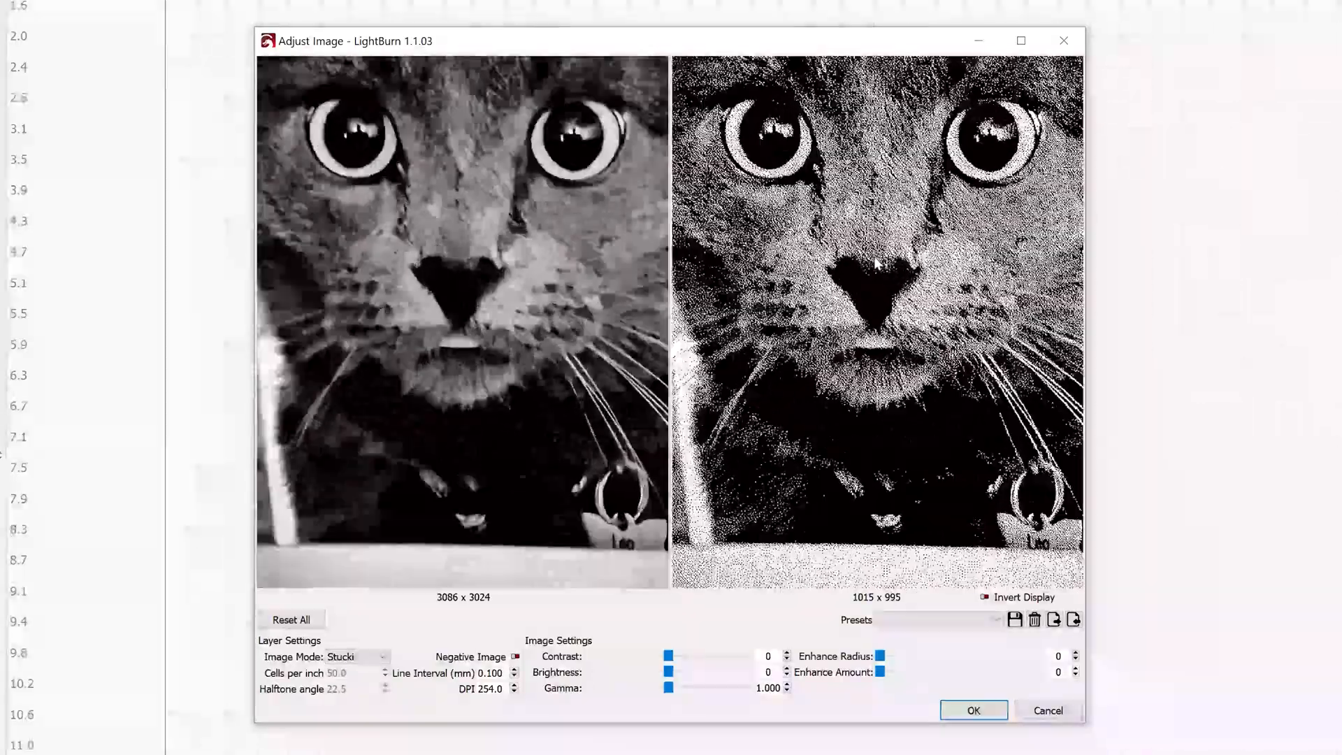
Set the image's contrast to 23, brightness to 9, gamma to 0.825, enhance radius to 15 and enhance amount to 330.
{"action": "left_click_drag", "start_coordinate": [668, 657], "coordinate": [661, 703]}
{"action": "left_click_drag", "start_coordinate": [882, 659], "coordinate": [917, 678]}
{"action": "scroll", "coordinate": [854, 288], "scroll_direction": "up", "scroll_amount": 5}
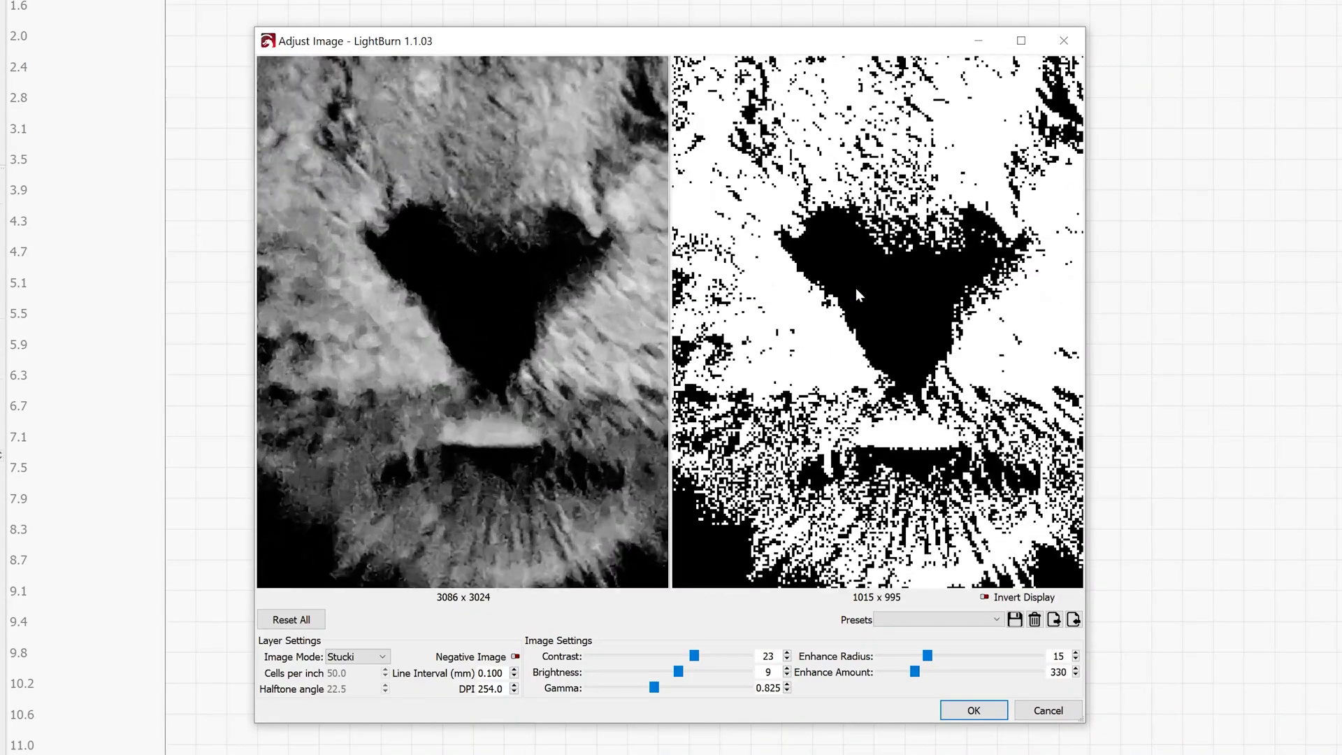
Readjust the cat photo's enhance radius and apply the image adjustments.
{"action": "left_click", "coordinate": [885, 657]}
{"action": "mouse_move", "coordinate": [882, 663]}
{"action": "left_mouse_down"}
{"action": "mouse_move", "coordinate": [987, 669]}
{"action": "mouse_move", "coordinate": [874, 662]}
{"action": "left_mouse_up"}
{"action": "left_click", "coordinate": [1005, 710]}
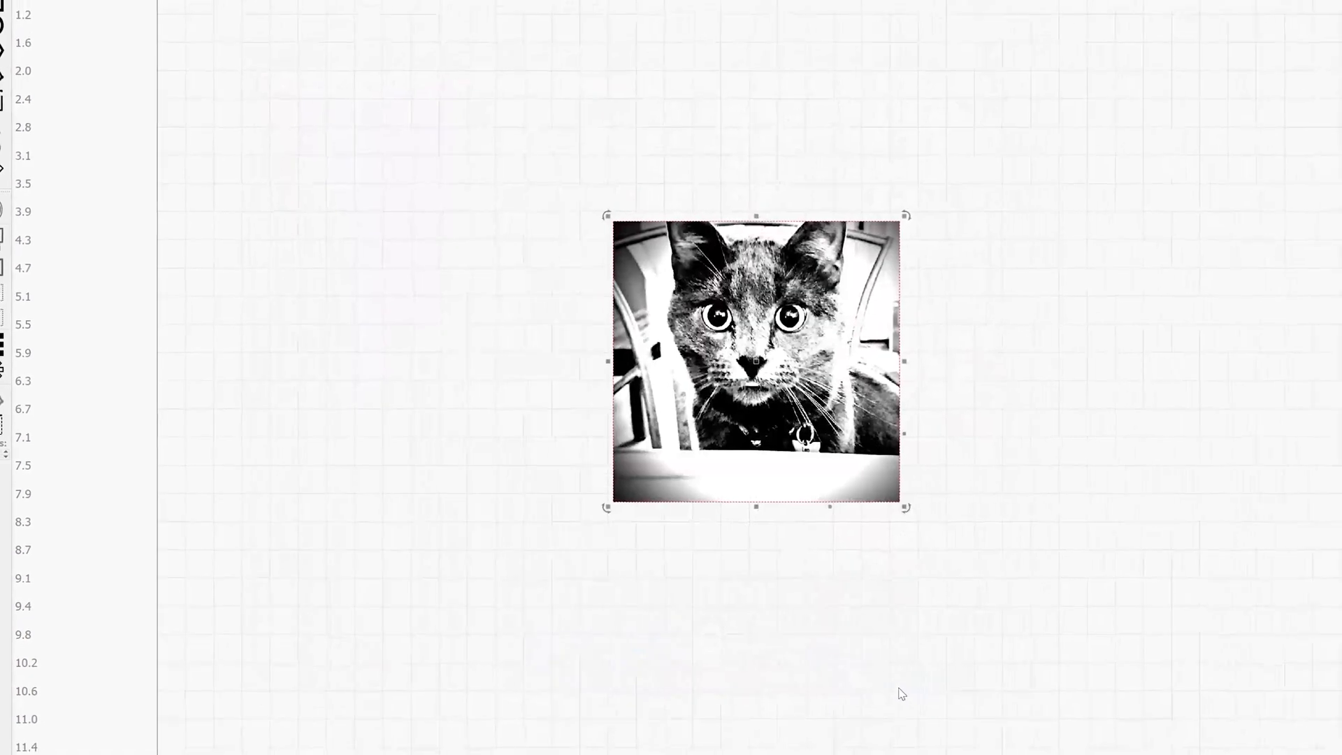